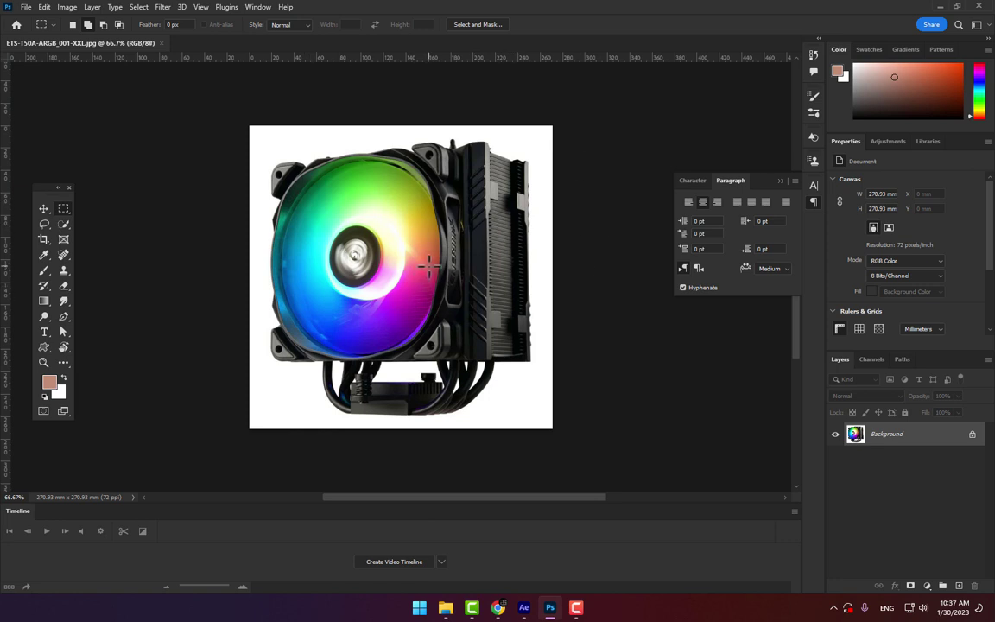
# Erase the white background around the cooler with the Magic Eraser Tool.
pyautogui.rightClick(63, 288)
pyautogui.click(120, 307)
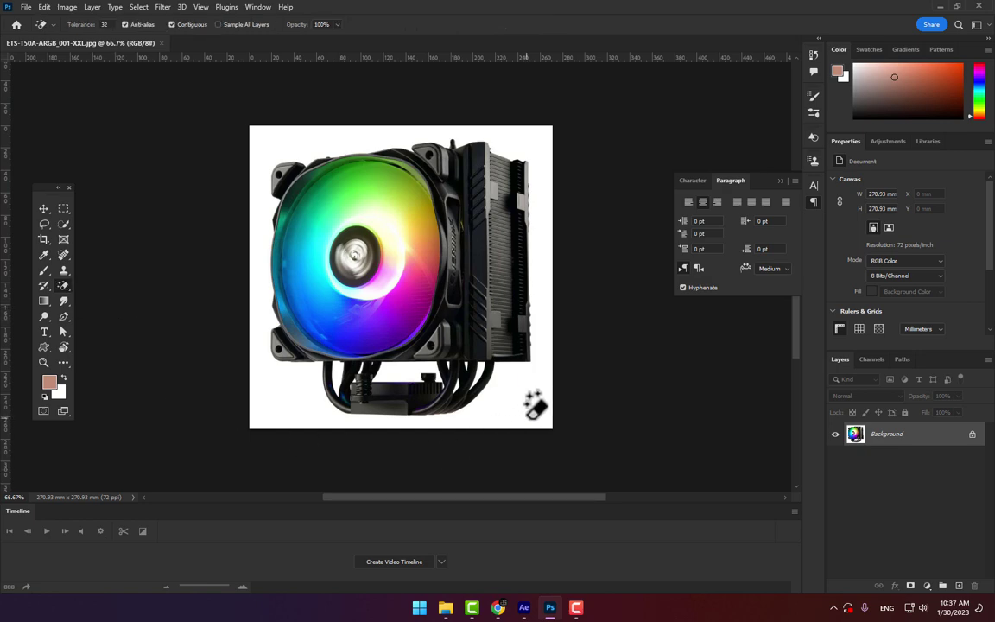
pyautogui.click(529, 395)
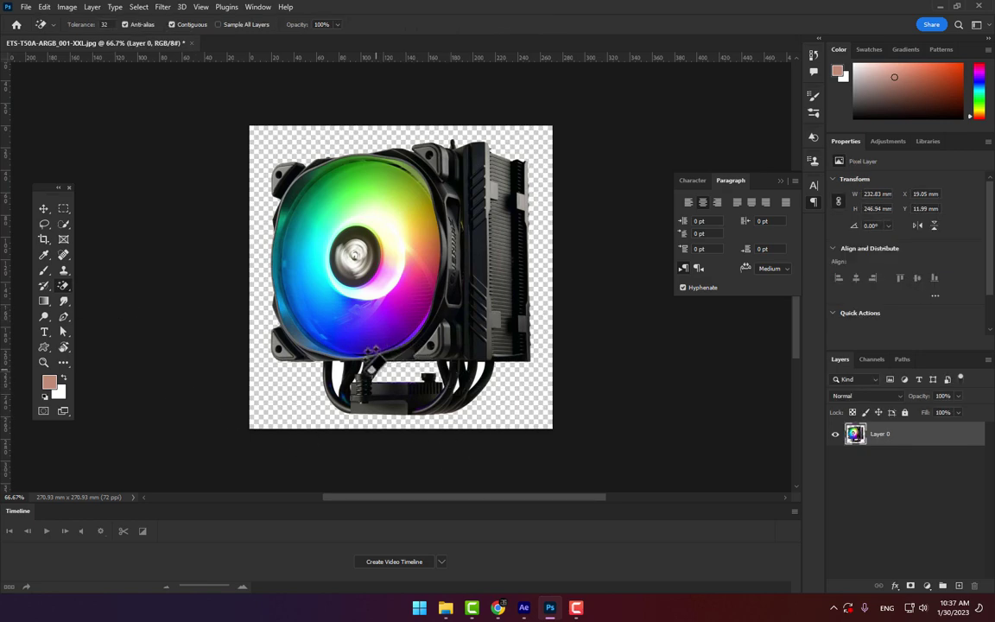
# Zoom in on the heatsink fins and erase the leftover white gap between the tubes.
pyautogui.scroll(5, 335, 395)
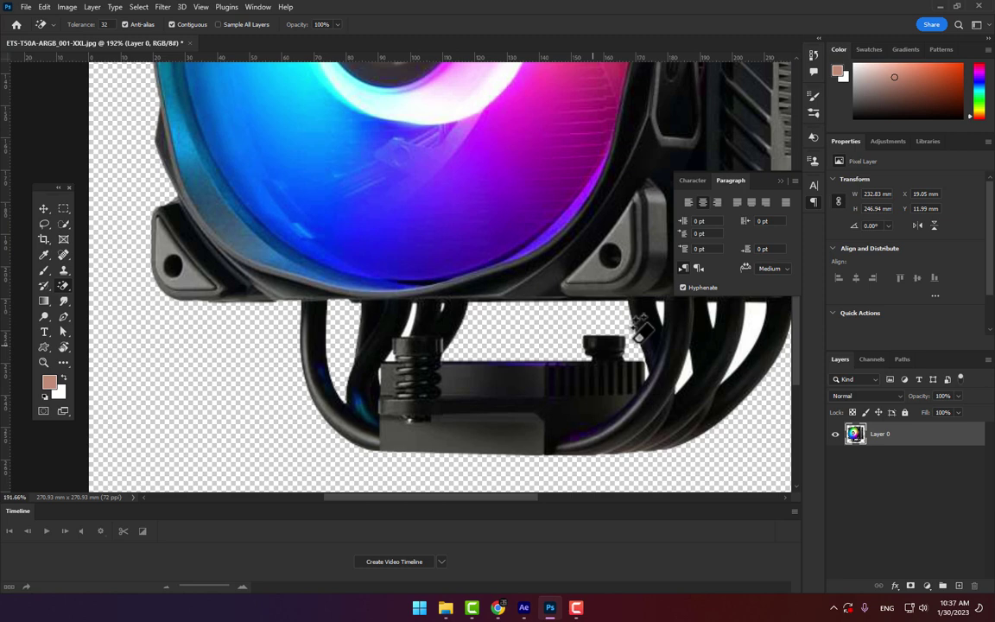
pyautogui.scroll(3, 695, 337)
pyautogui.moveTo(721, 349); pyautogui.dragTo(391, 349)
pyautogui.click(467, 316)
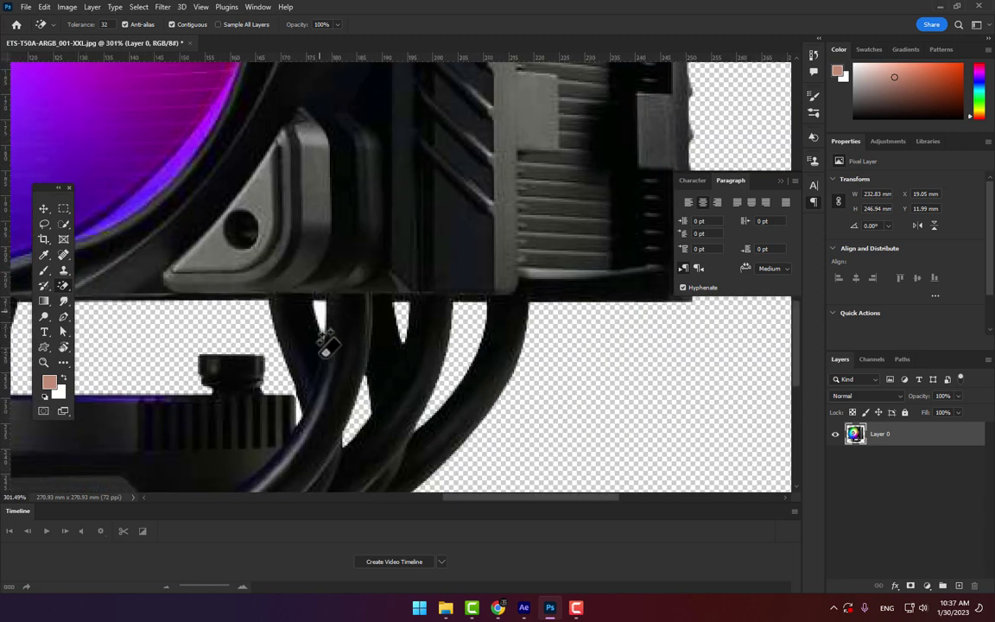
pyautogui.hscroll(-5, 384, 412)
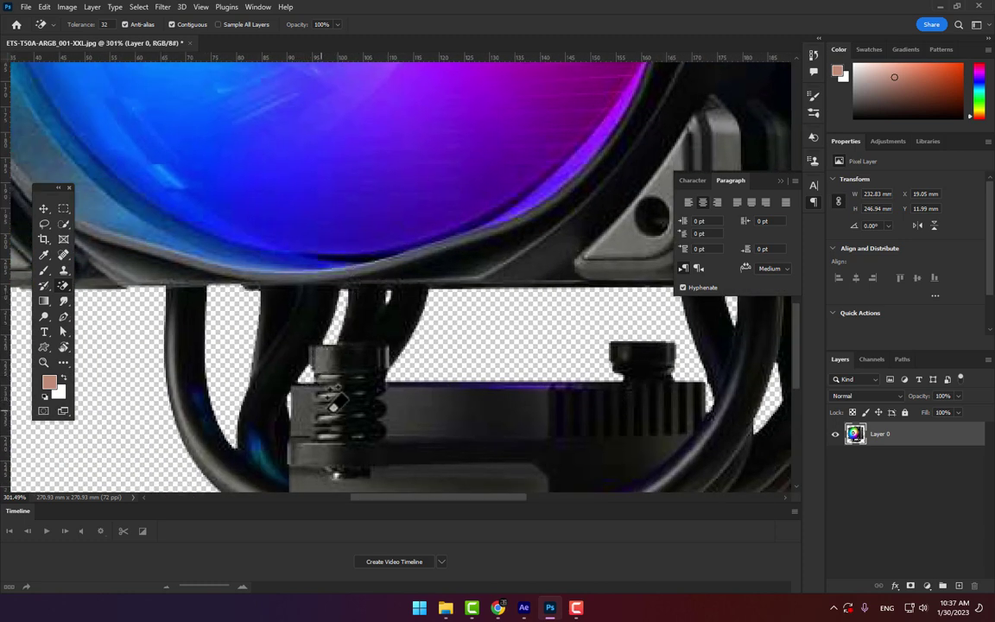
pyautogui.scroll(-5, 337, 354)
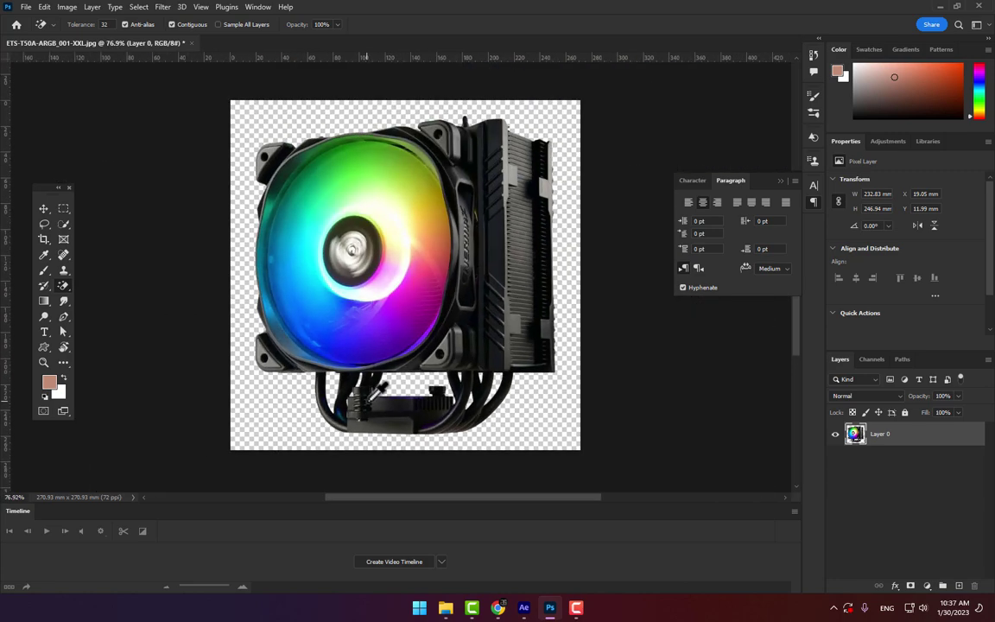
# Save a JPEG copy of the cut-out cooler to this computer, then switch to After Effects.
pyautogui.click(24, 7)
pyautogui.click(76, 163)
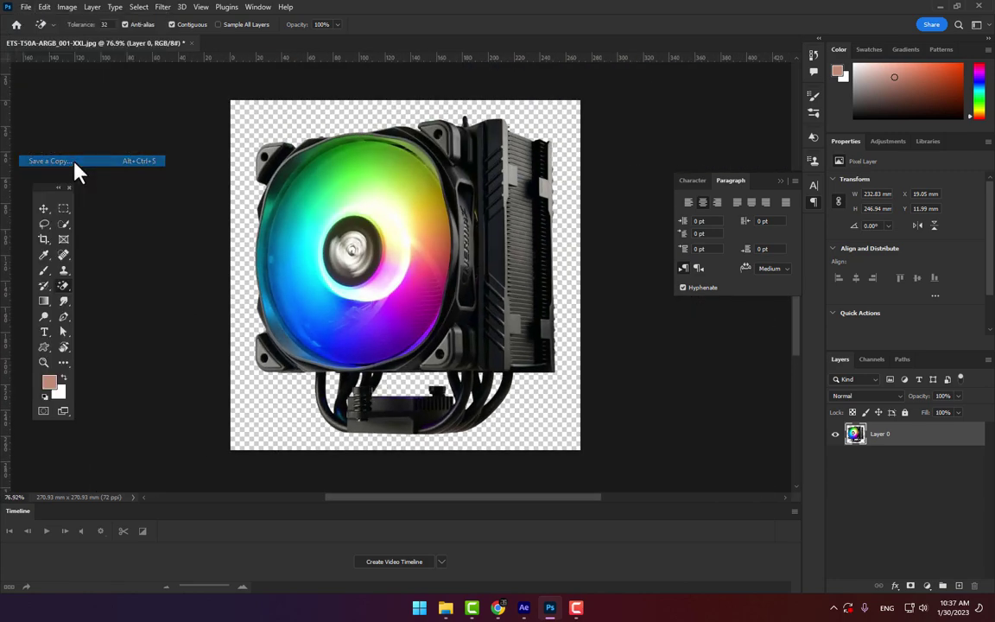
pyautogui.click(565, 407)
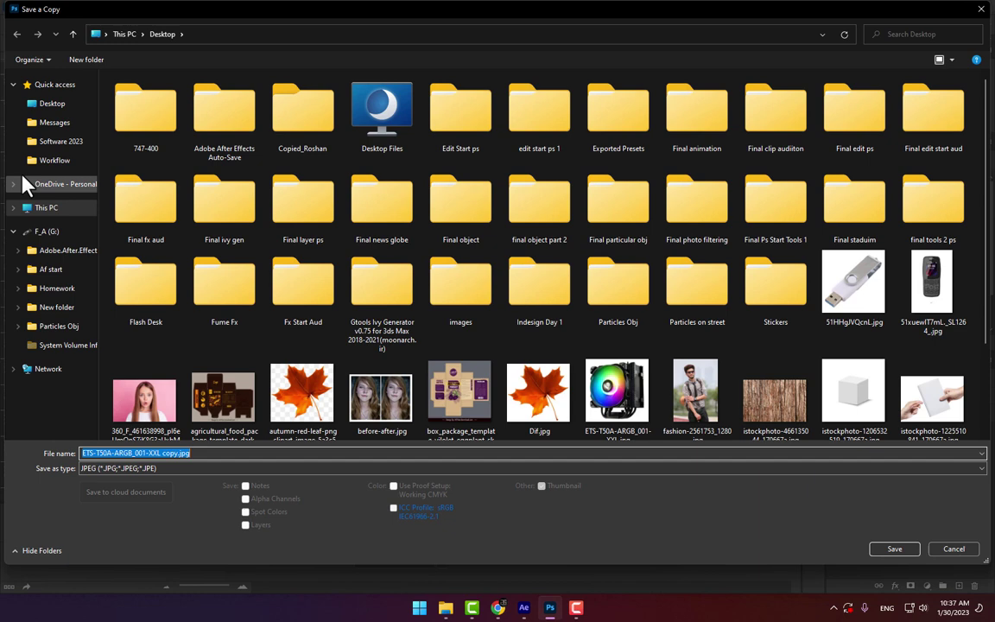
pyautogui.write('Test')
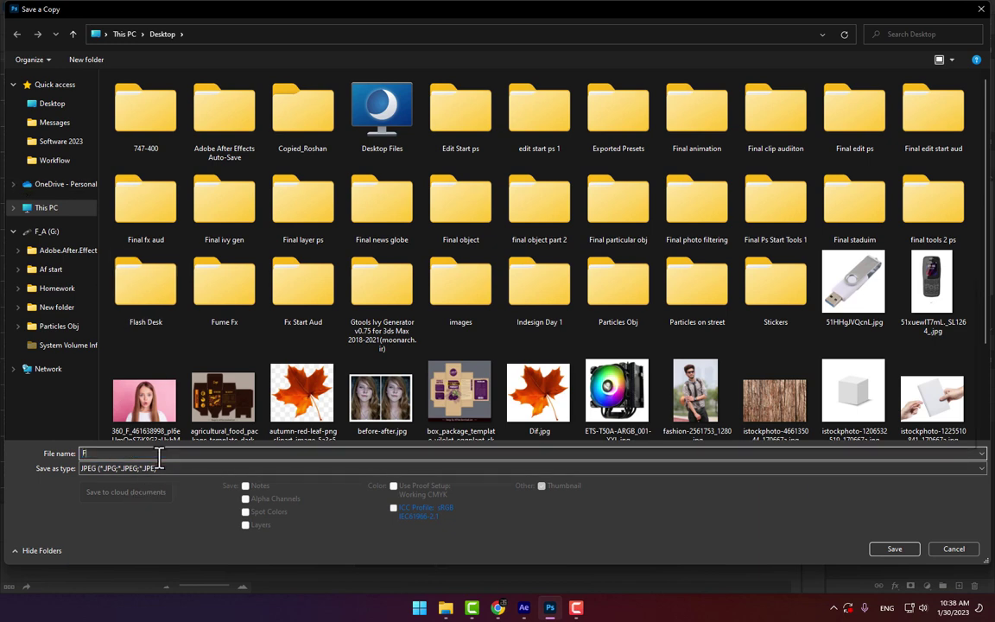
pyautogui.press('Return')
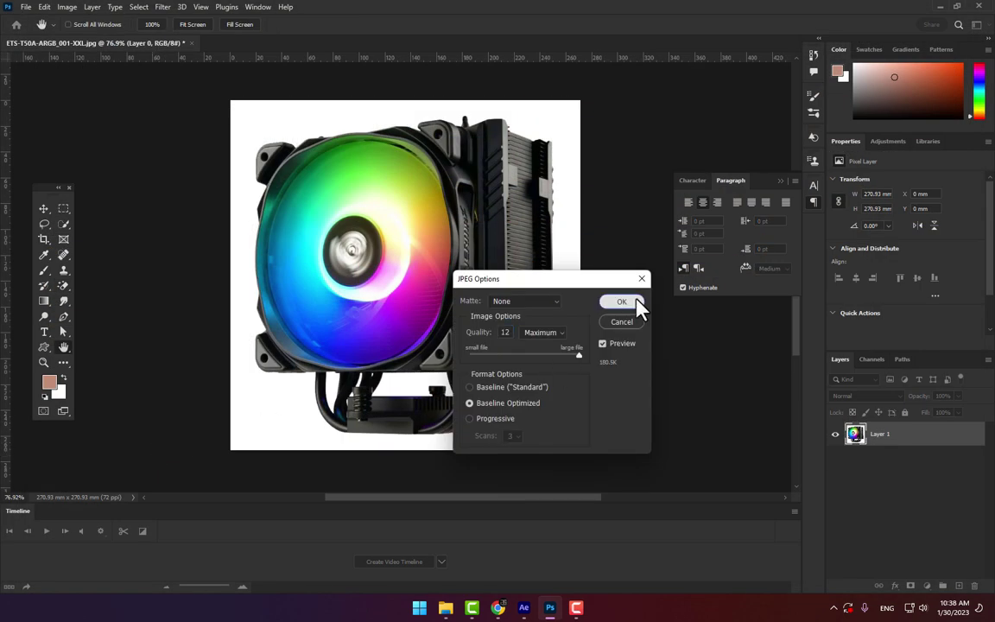
pyautogui.click(637, 303)
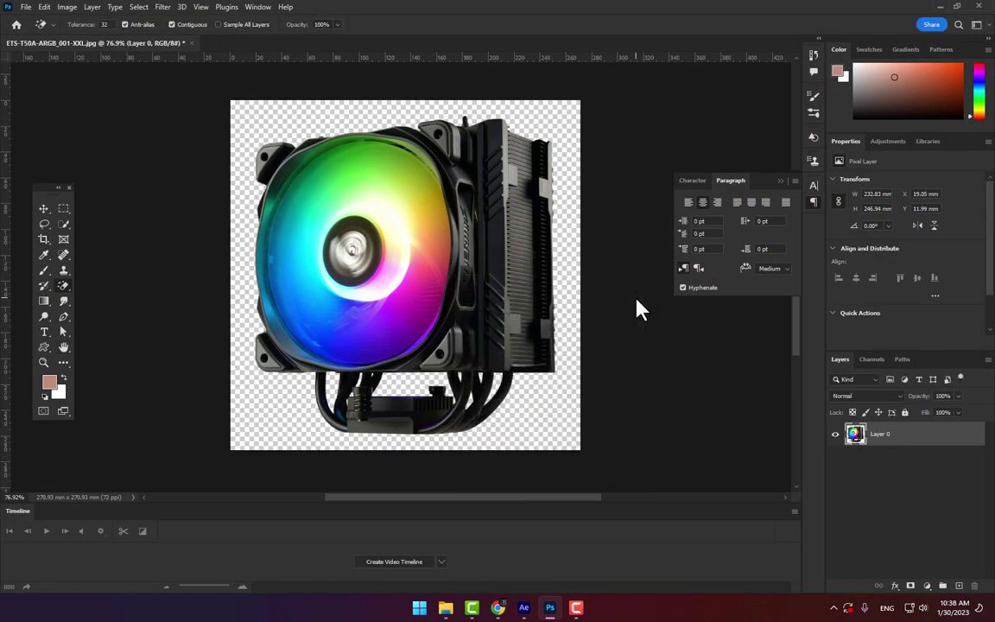
pyautogui.click(523, 608)
pyautogui.click(524, 608)
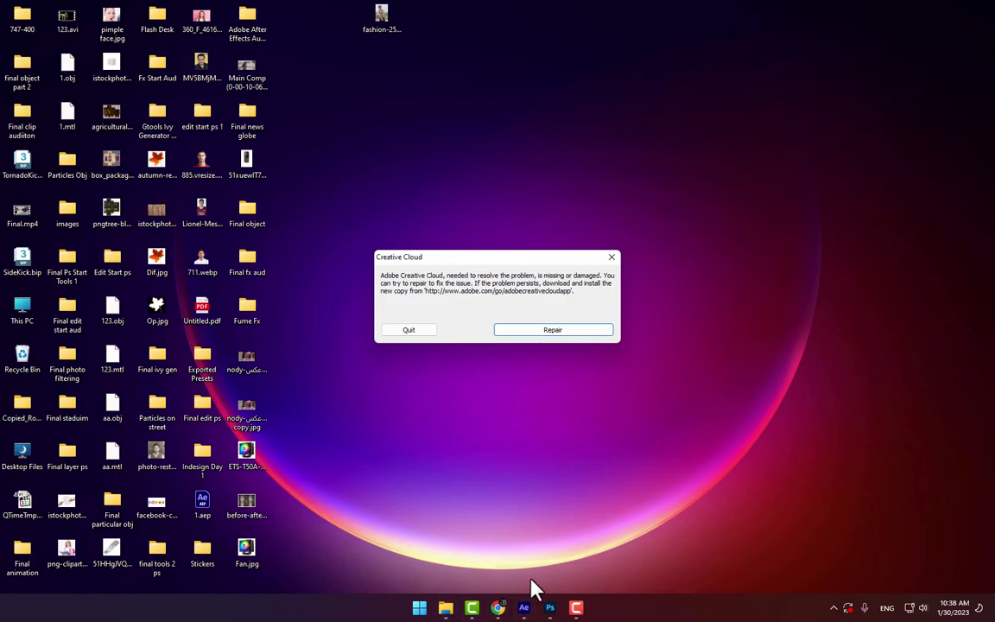
# Create a 1280×720, 25 fps composition named Fan Tvc and open the Import File dialog.
pyautogui.click(523, 607)
pyautogui.click(470, 281)
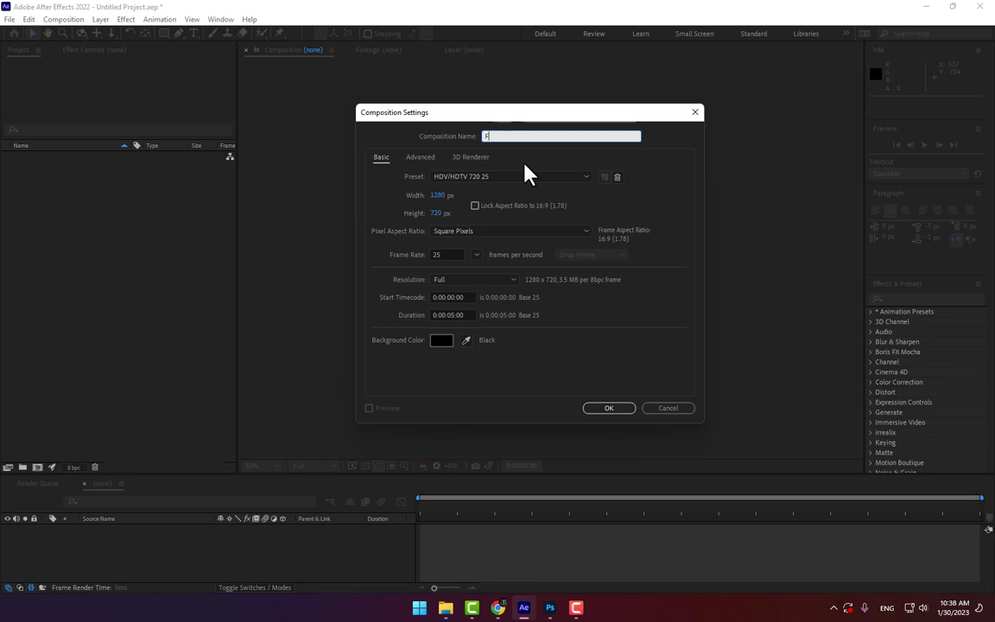
pyautogui.write('Fan Tvc')
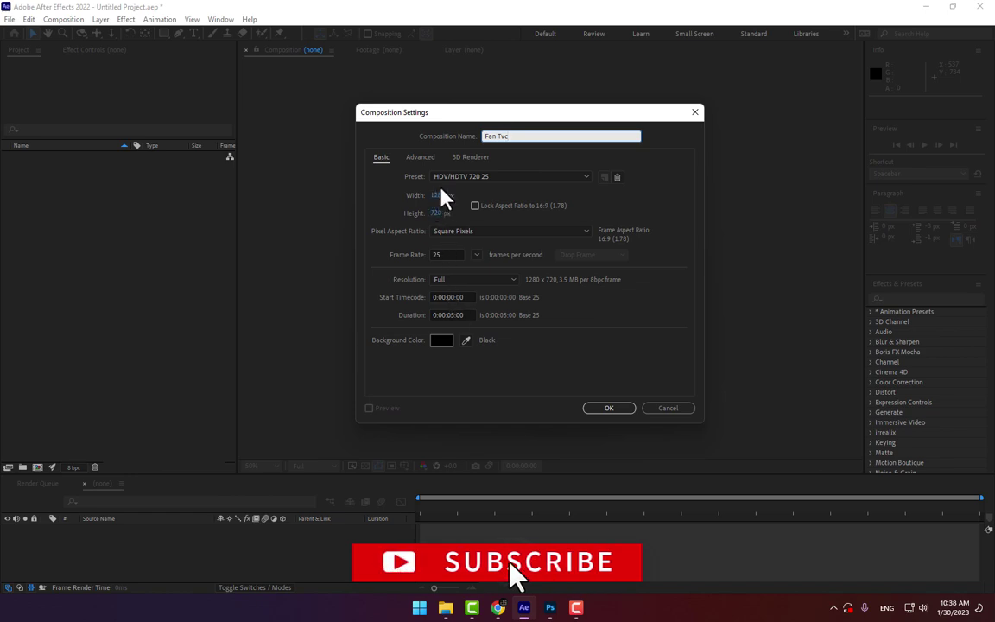
pyautogui.click(612, 408)
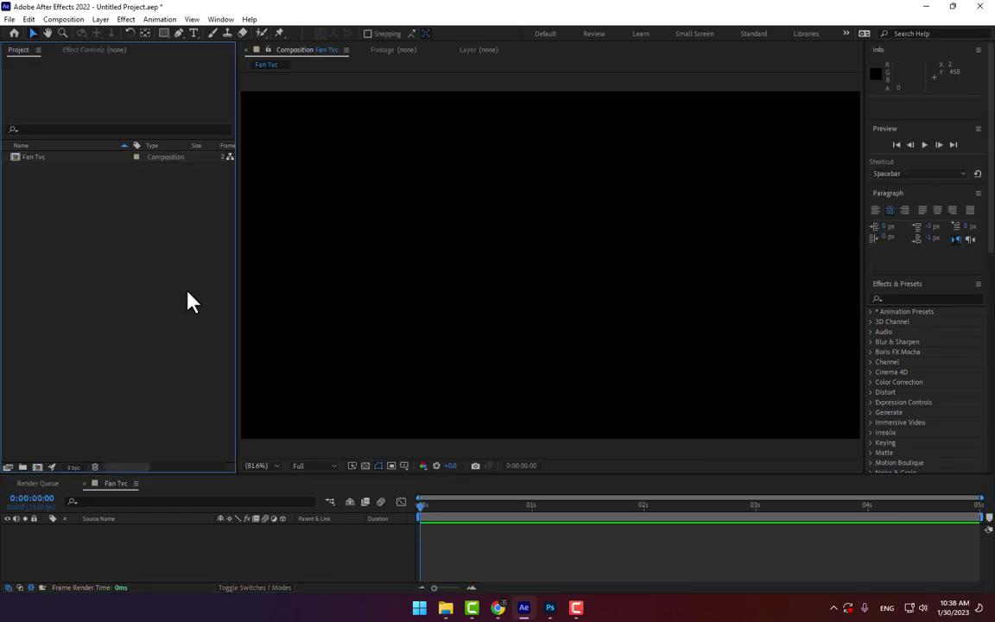
pyautogui.doubleClick(207, 322)
pyautogui.scroll(-1, 363, 325)
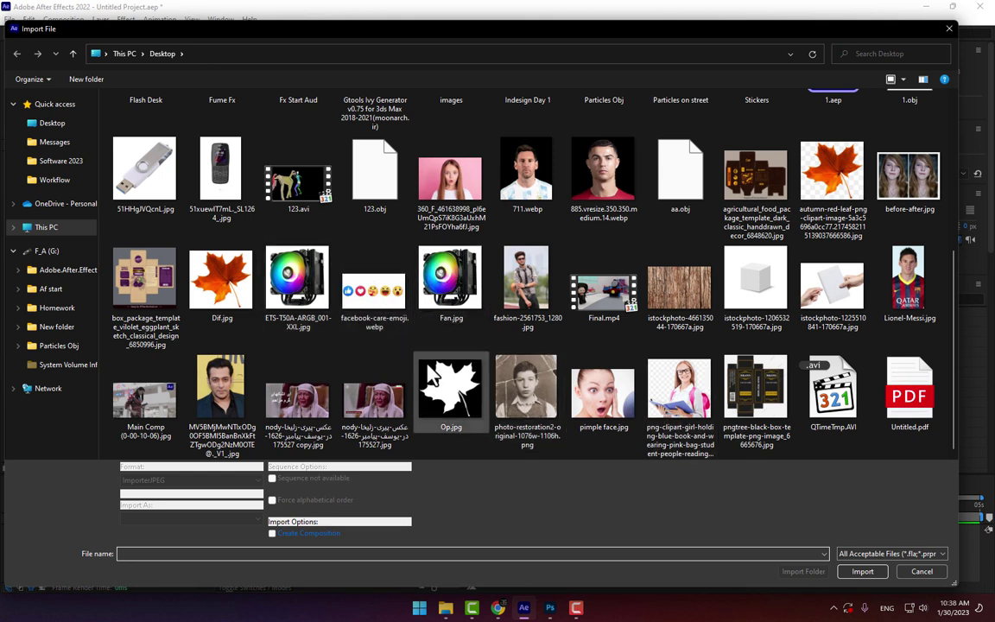
# Save a PNG copy of the transparent cooler cutout to this computer as Fan.png.
pyautogui.click(549, 608)
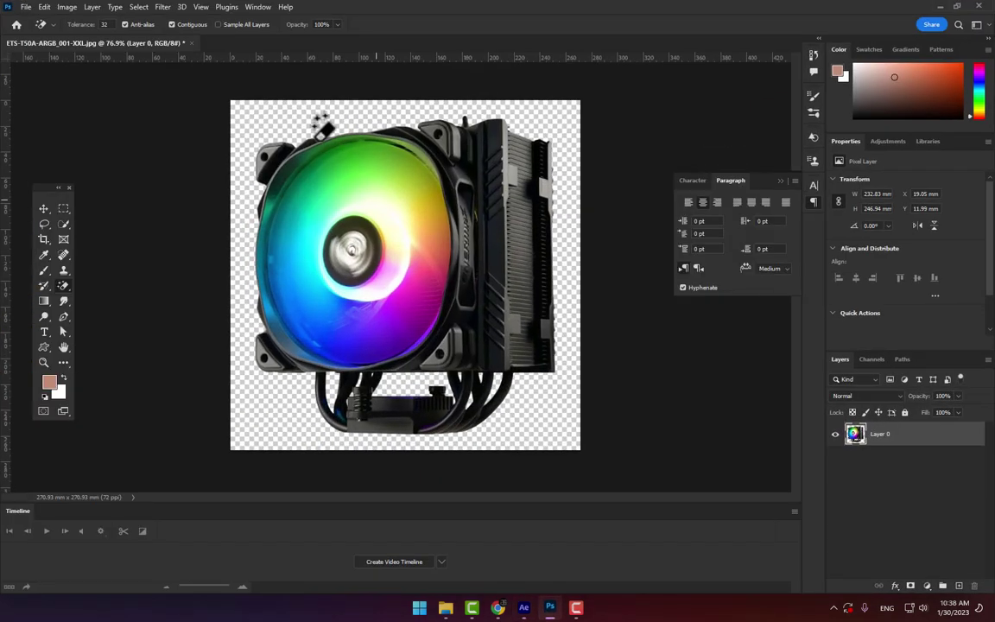
pyautogui.click(25, 8)
pyautogui.click(61, 162)
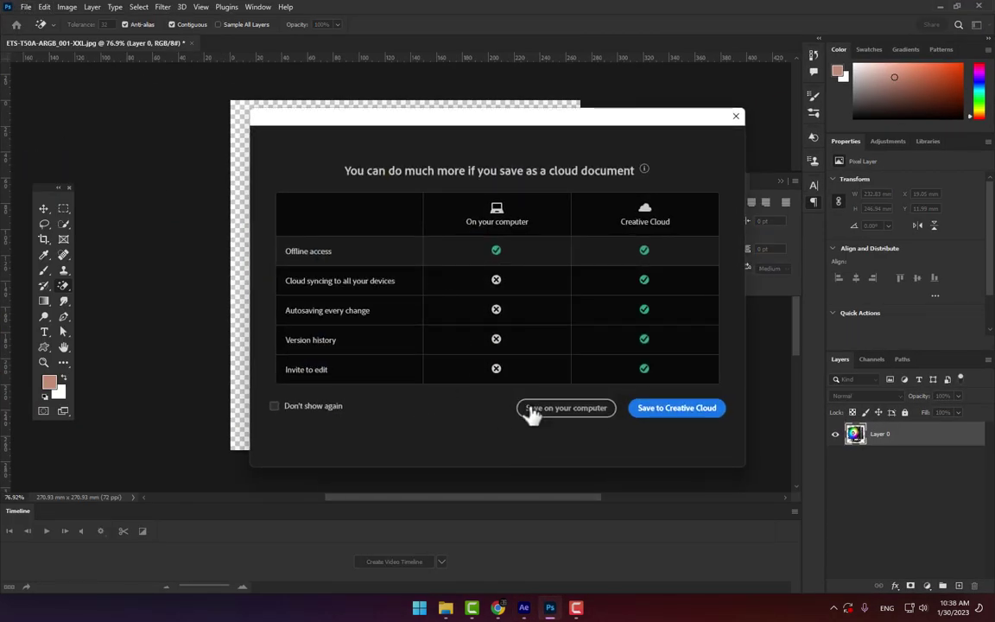
pyautogui.click(528, 413)
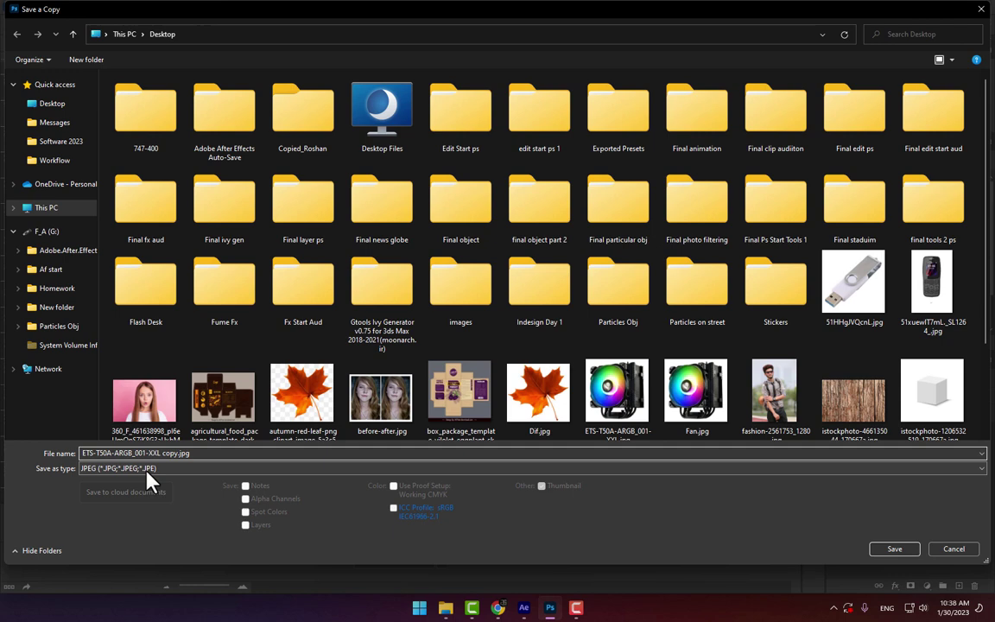
pyautogui.click(148, 470)
pyautogui.click(111, 412)
pyautogui.tripleClick(152, 453)
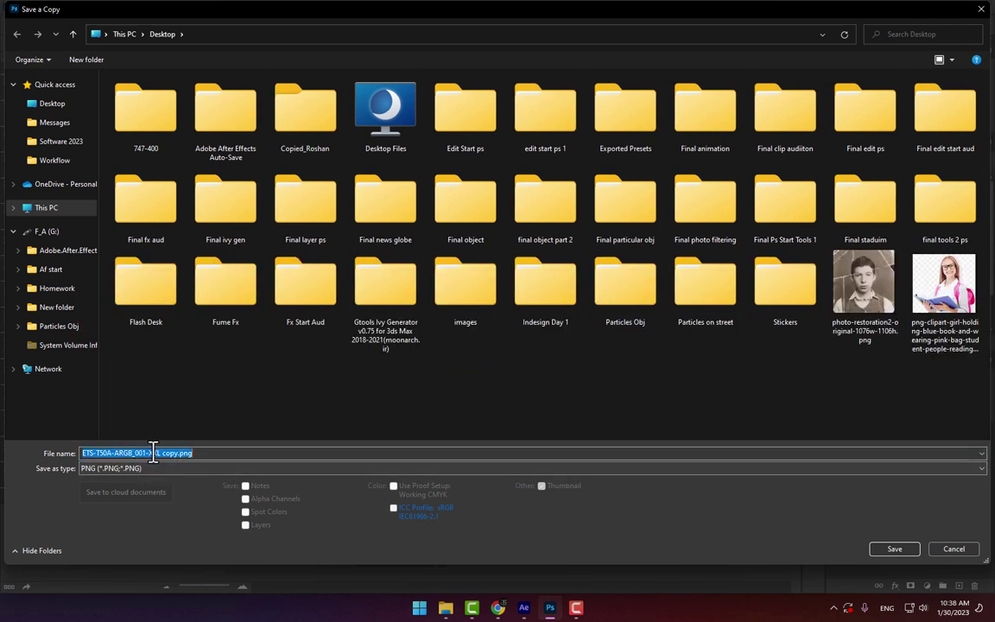
pyautogui.write('Fa')
pyautogui.press('Return')
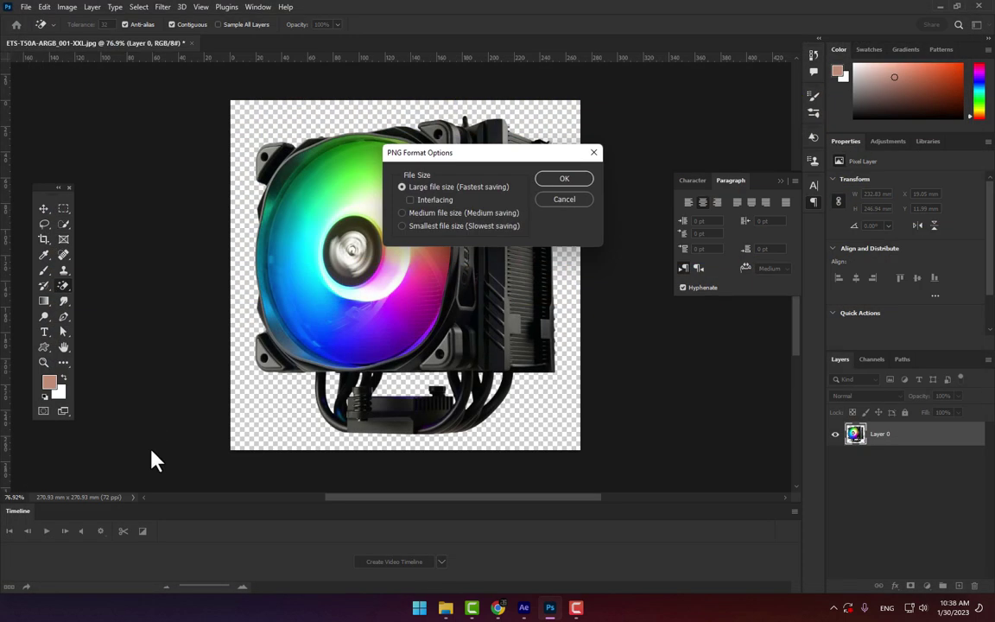
# Accept the PNG options and import Fan.png into the After Effects project.
pyautogui.click(577, 178)
pyautogui.click(524, 607)
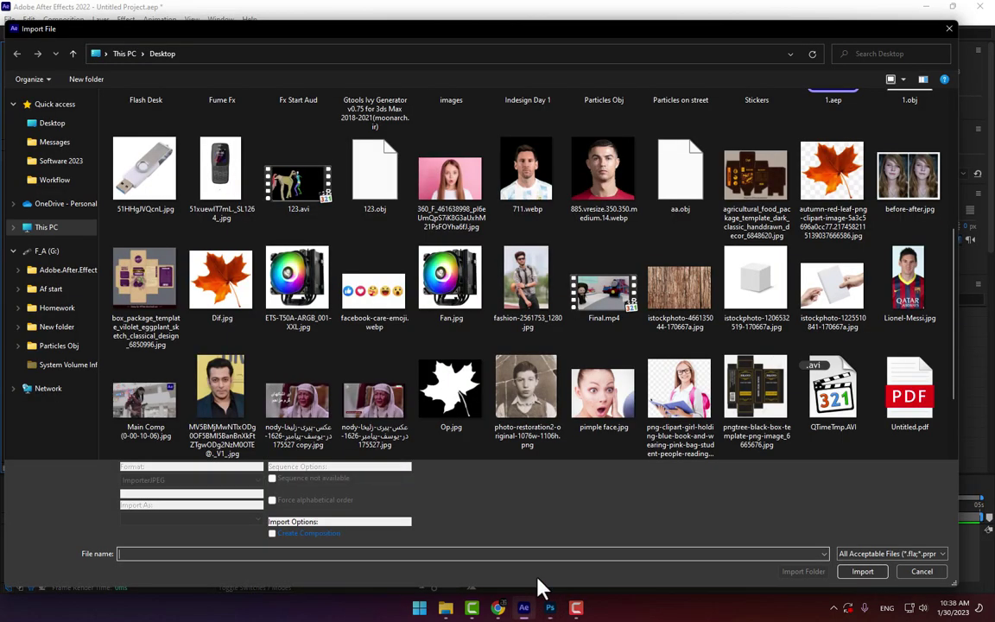
pyautogui.click(445, 320)
pyautogui.scroll(-2, 432, 329)
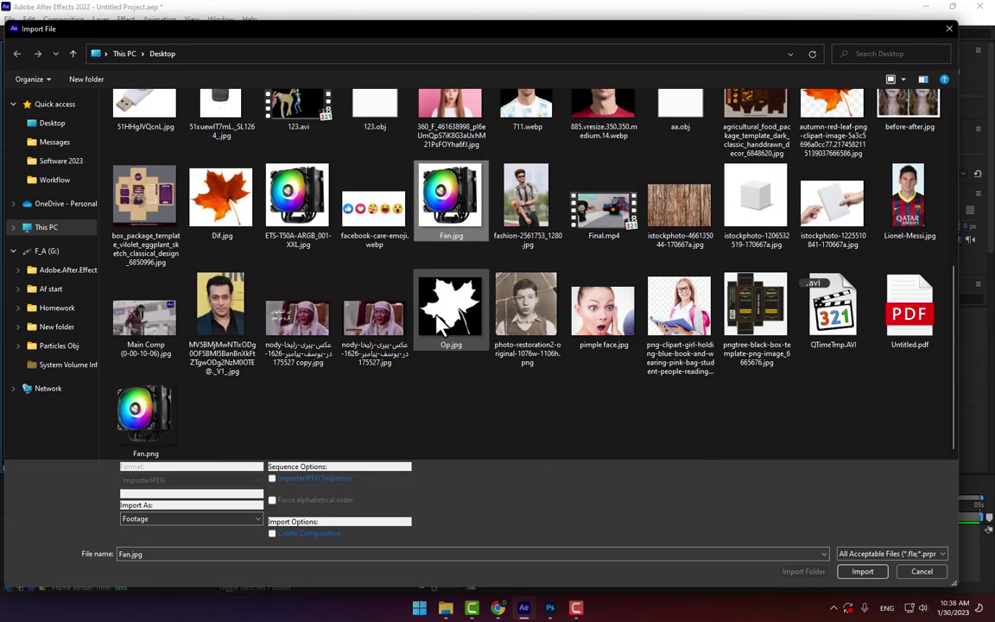
pyautogui.click(139, 416)
pyautogui.doubleClick(141, 416)
# Place the fan image into the Fan Tvc composition and flip it horizontally.
pyautogui.moveTo(49, 168); pyautogui.dragTo(543, 266)
pyautogui.rightClick(584, 263)
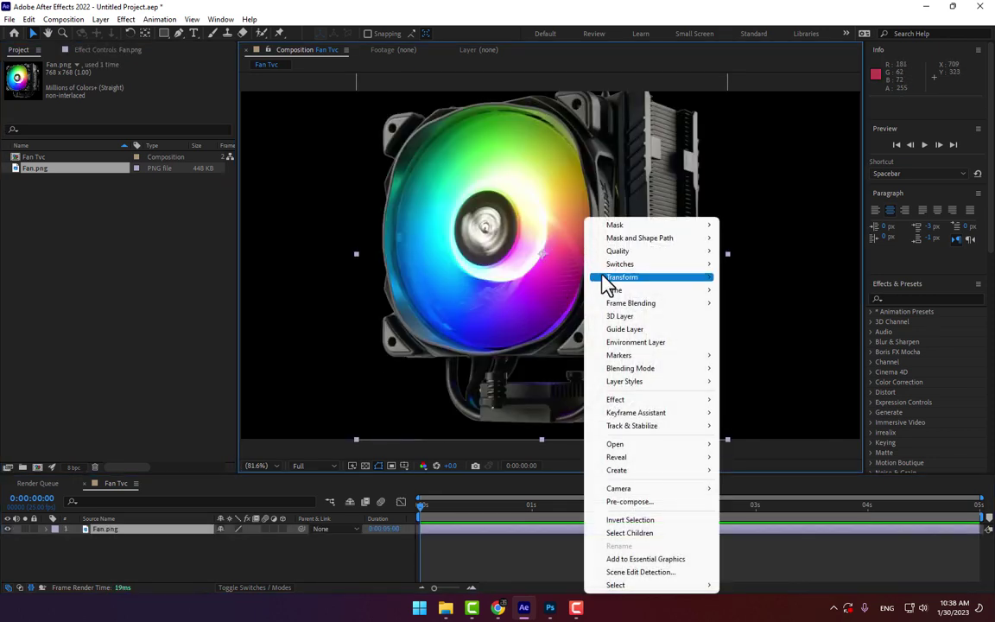
pyautogui.moveTo(648, 280)
pyautogui.click(751, 379)
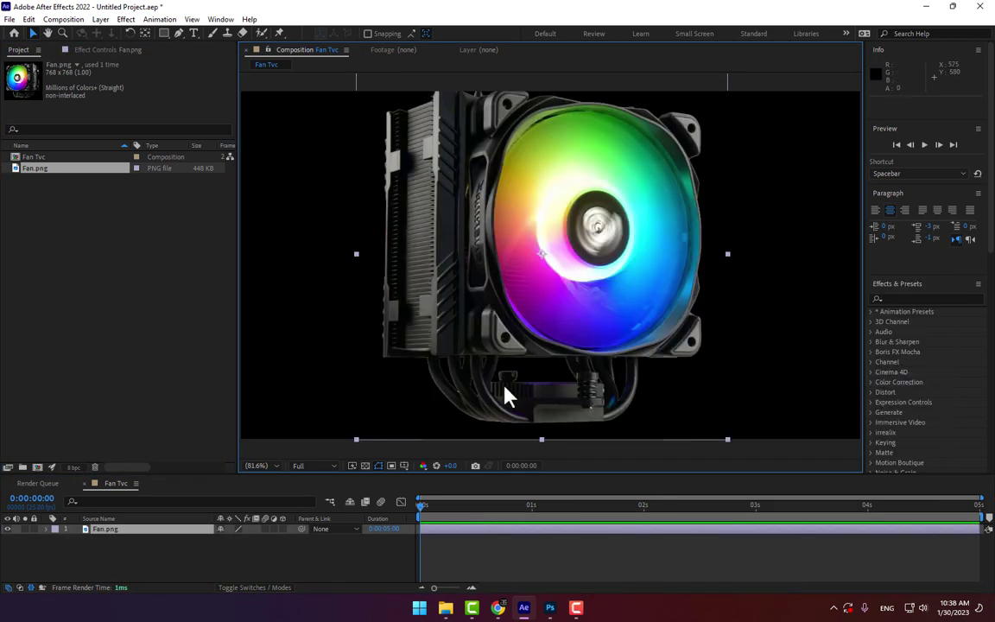
# Scale the fan down to about 50%, show title/action safe guides, and nudge it higher.
pyautogui.moveTo(264, 541); pyautogui.dragTo(226, 541)
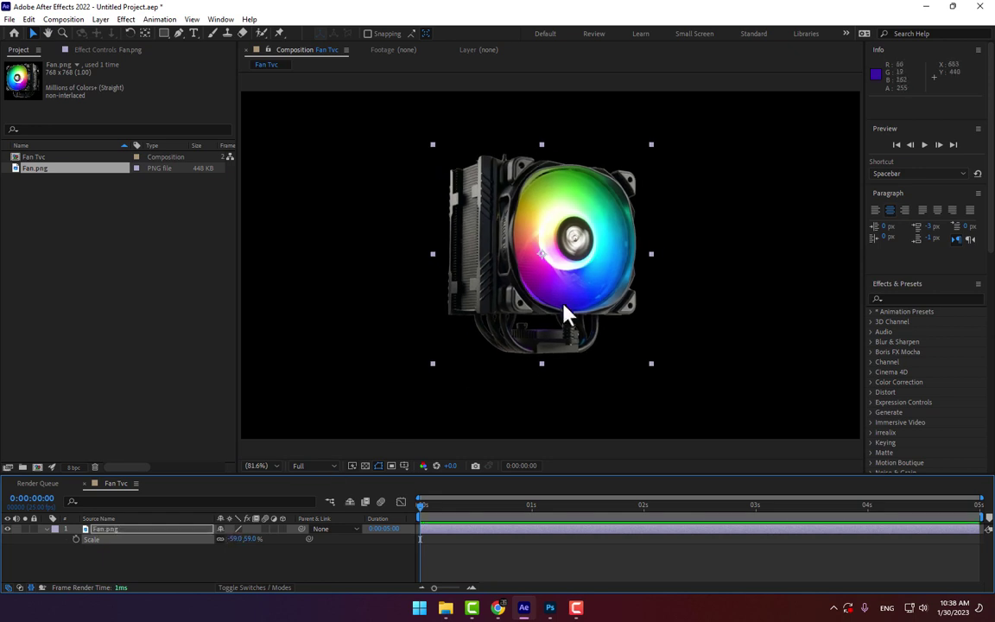
pyautogui.click(404, 467)
pyautogui.click(436, 478)
pyautogui.moveTo(254, 539); pyautogui.dragTo(246, 540)
pyautogui.moveTo(587, 331); pyautogui.dragTo(610, 309)
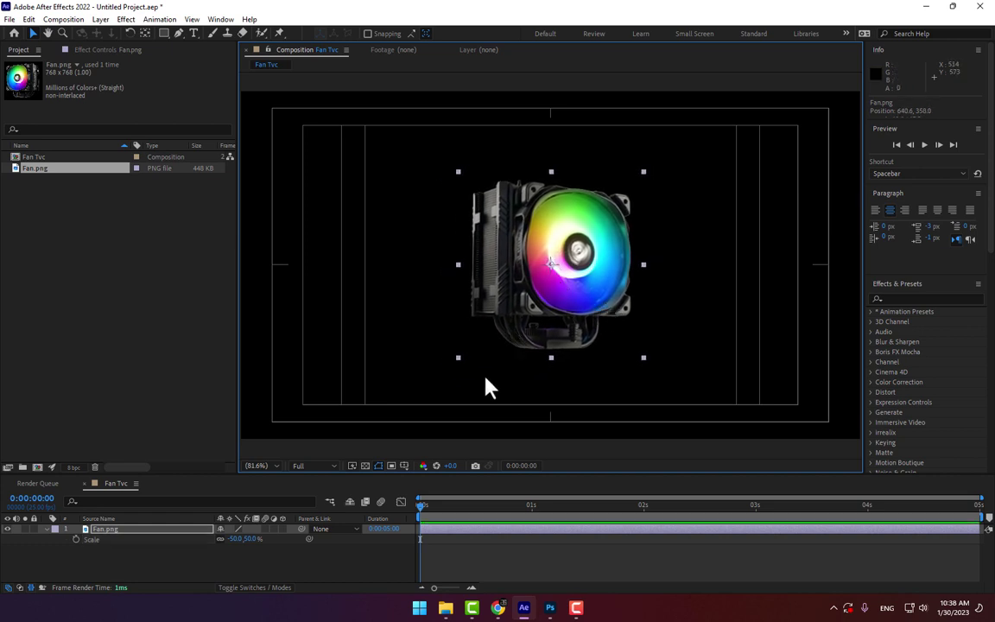
pyautogui.click(335, 577)
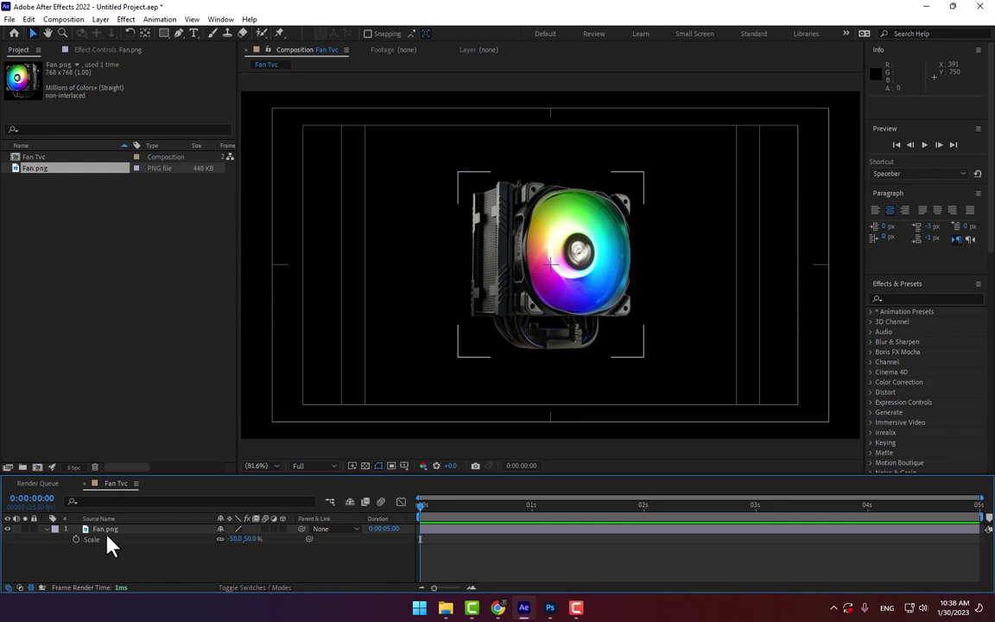
# Add a new light layer named Emitter, dismissing the 2D layers warning.
pyautogui.click(46, 529)
pyautogui.rightClick(182, 553)
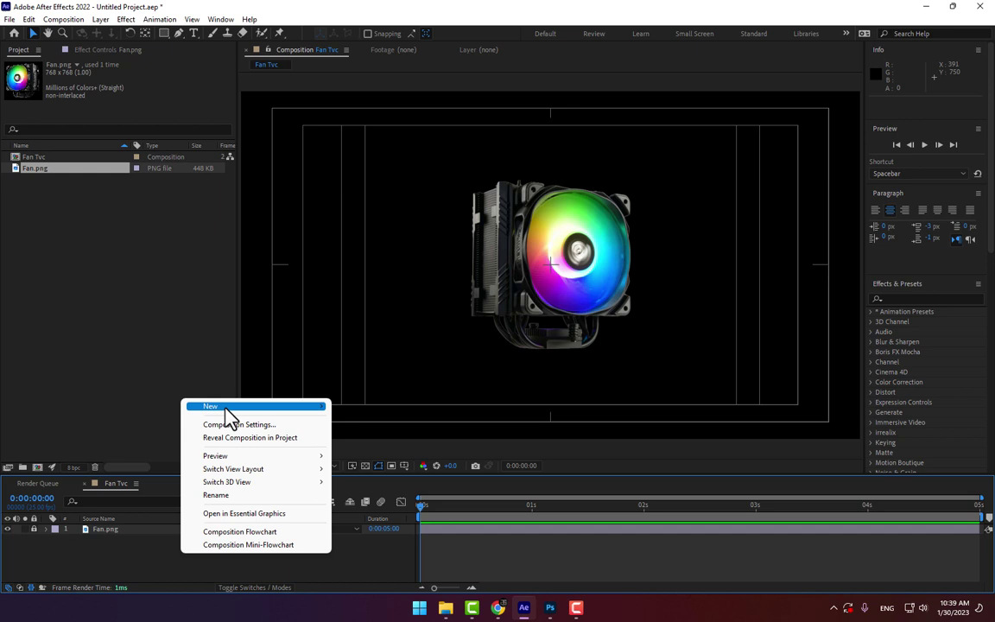
pyautogui.moveTo(229, 407)
pyautogui.click(379, 451)
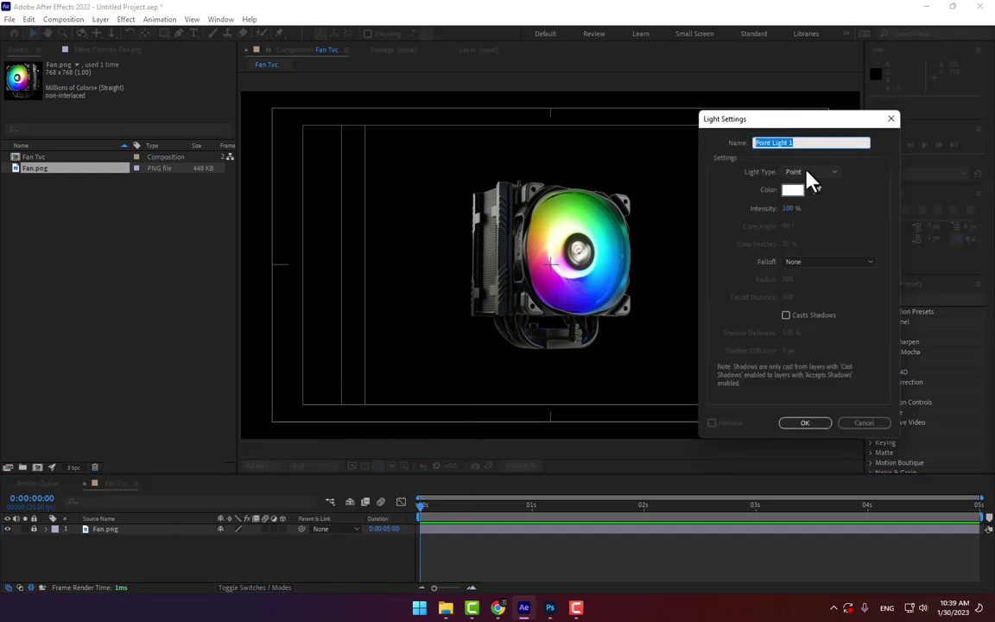
pyautogui.write('Emitter')
pyautogui.press('Return')
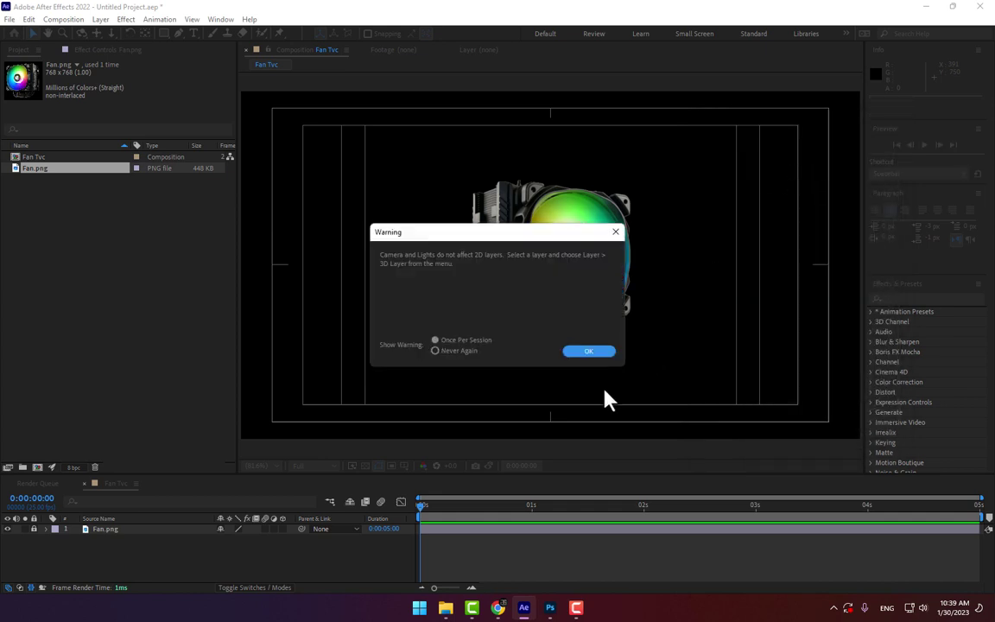
pyautogui.click(587, 352)
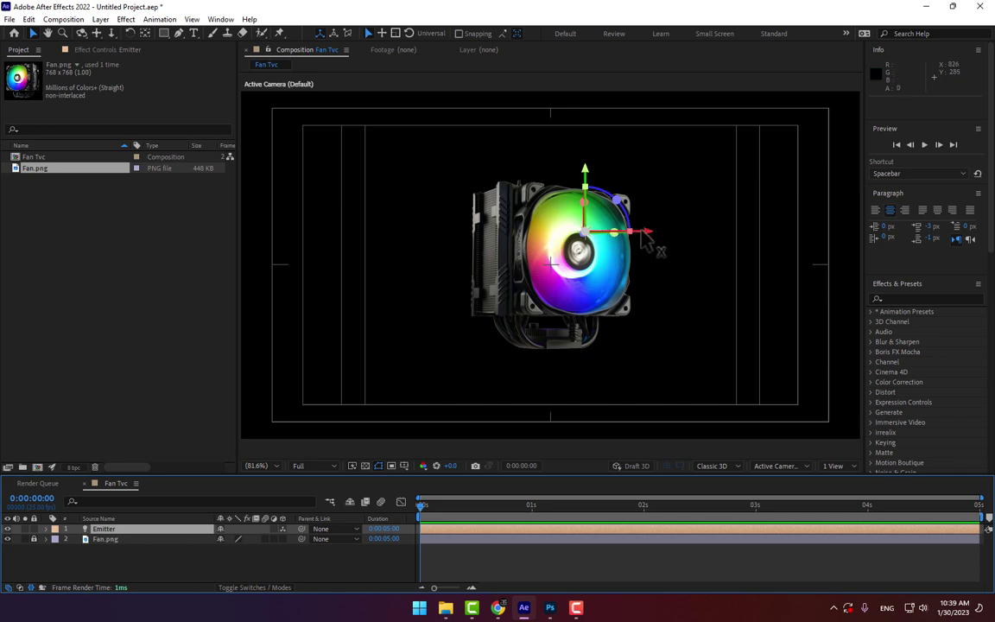
# Move the Emitter light up and right, outside the frame.
pyautogui.moveTo(623, 230); pyautogui.dragTo(842, 232)
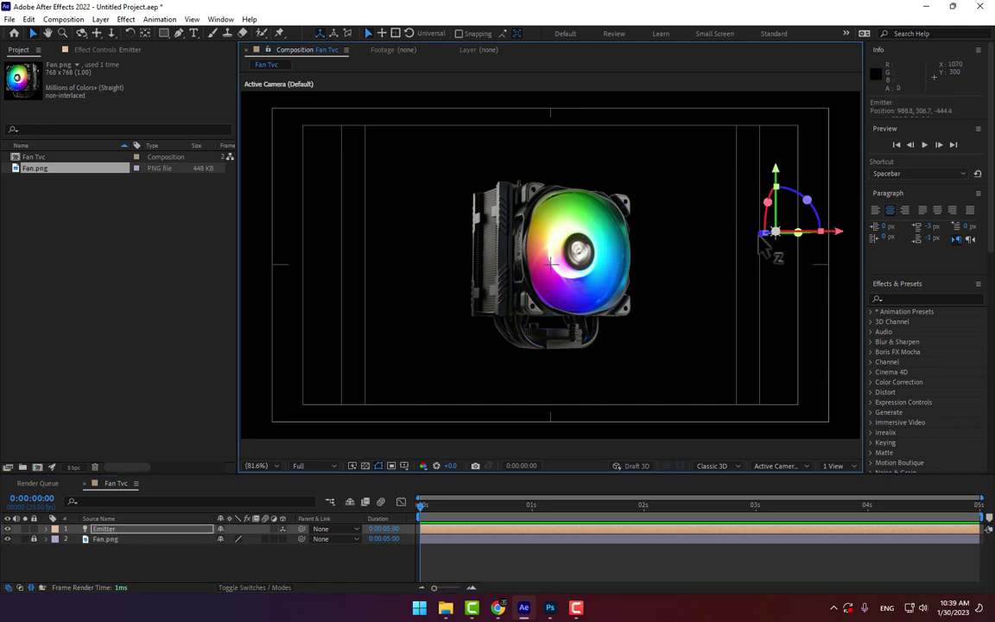
pyautogui.moveTo(761, 244); pyautogui.dragTo(736, 240)
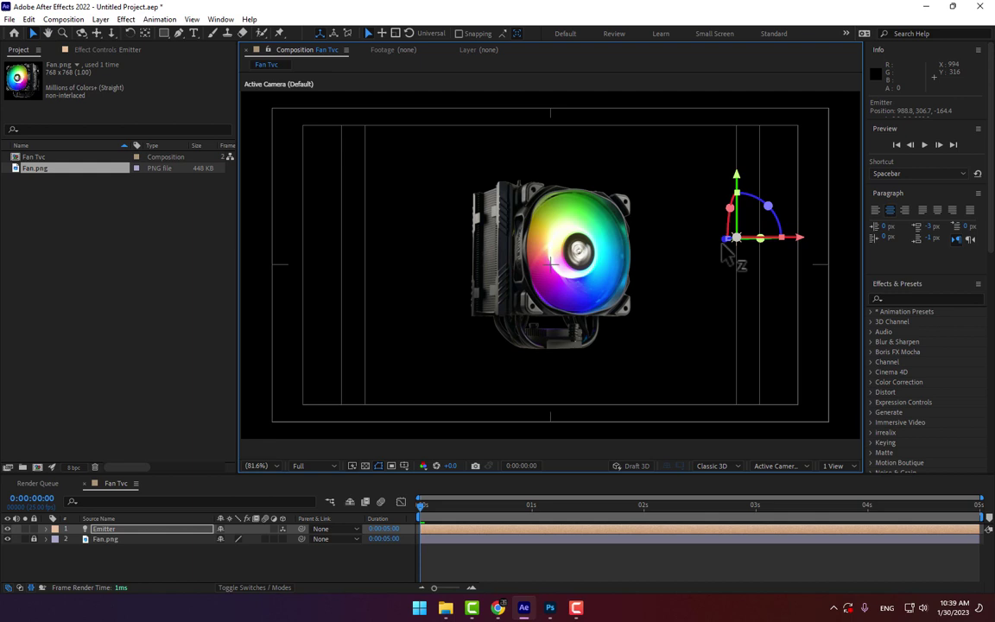
pyautogui.moveTo(796, 245)
pyautogui.mouseDown()
pyautogui.moveTo(833, 238)
pyautogui.moveTo(804, 261)
pyautogui.mouseUp()
pyautogui.scroll(-4, 666, 271)
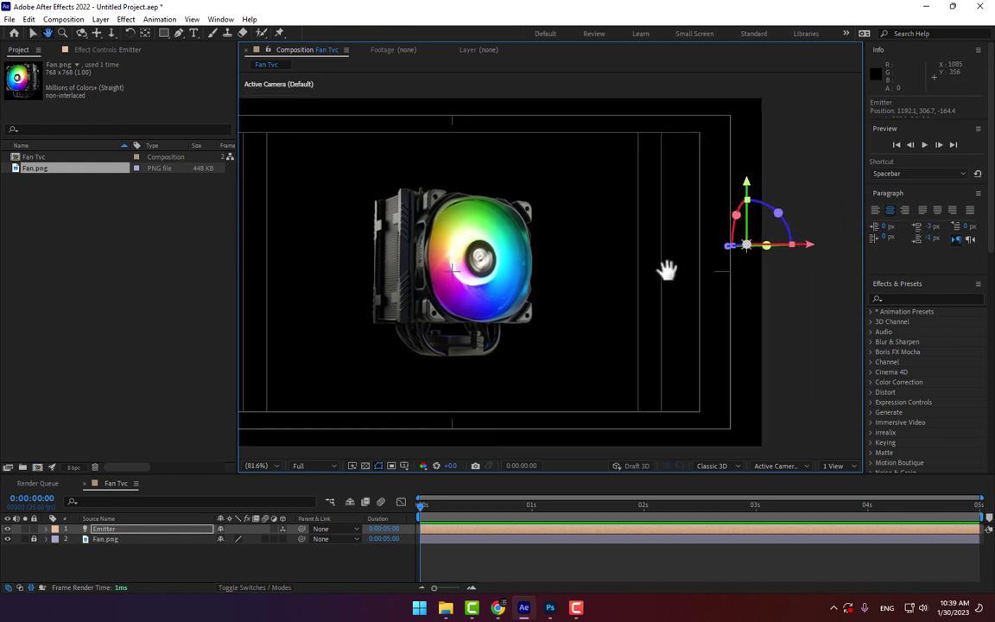
pyautogui.moveTo(611, 269); pyautogui.dragTo(633, 191)
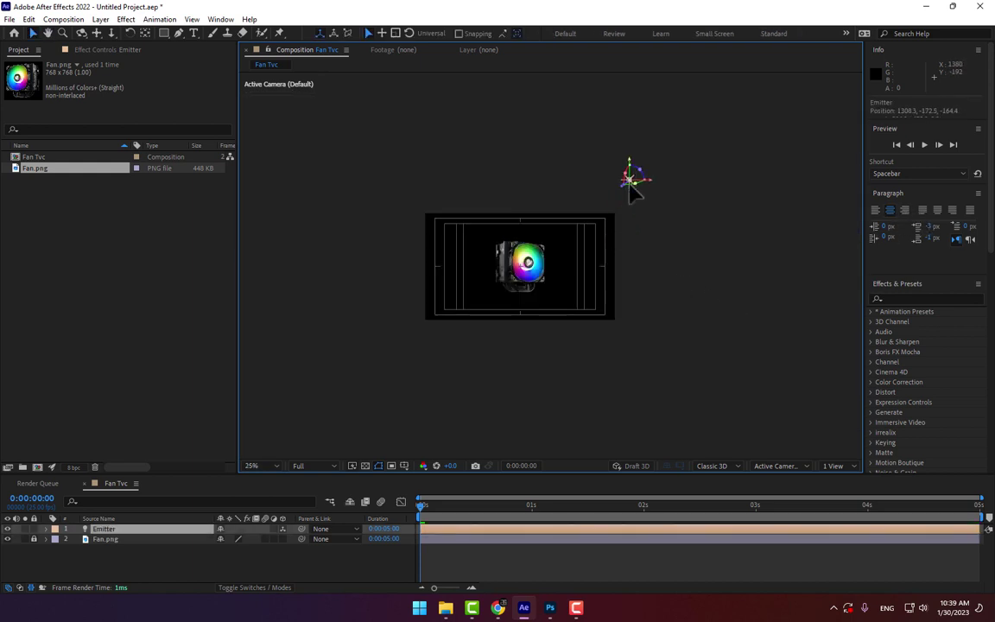
pyautogui.moveTo(576, 219); pyautogui.dragTo(597, 226)
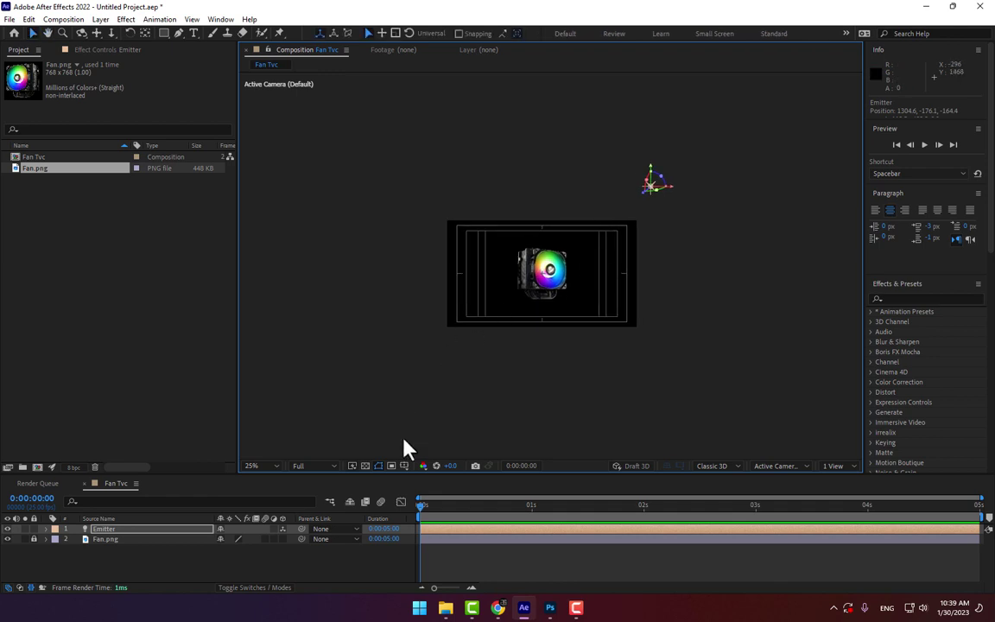
# Keyframe the Emitter's Position at 0s, onto the fan at 1s, and below its centre at 2s.
pyautogui.press('p')
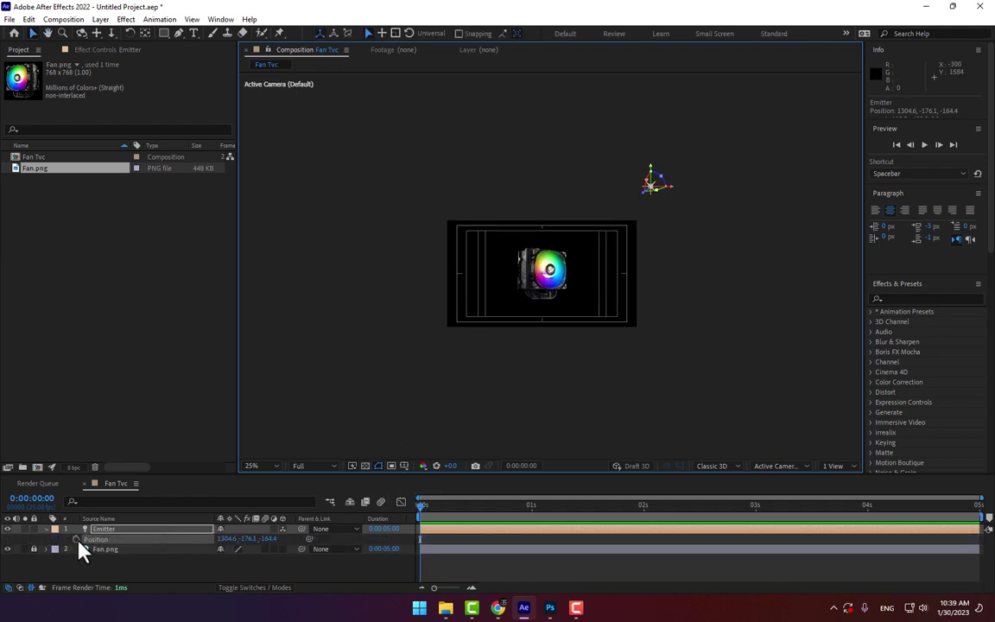
pyautogui.click(76, 539)
pyautogui.click(532, 509)
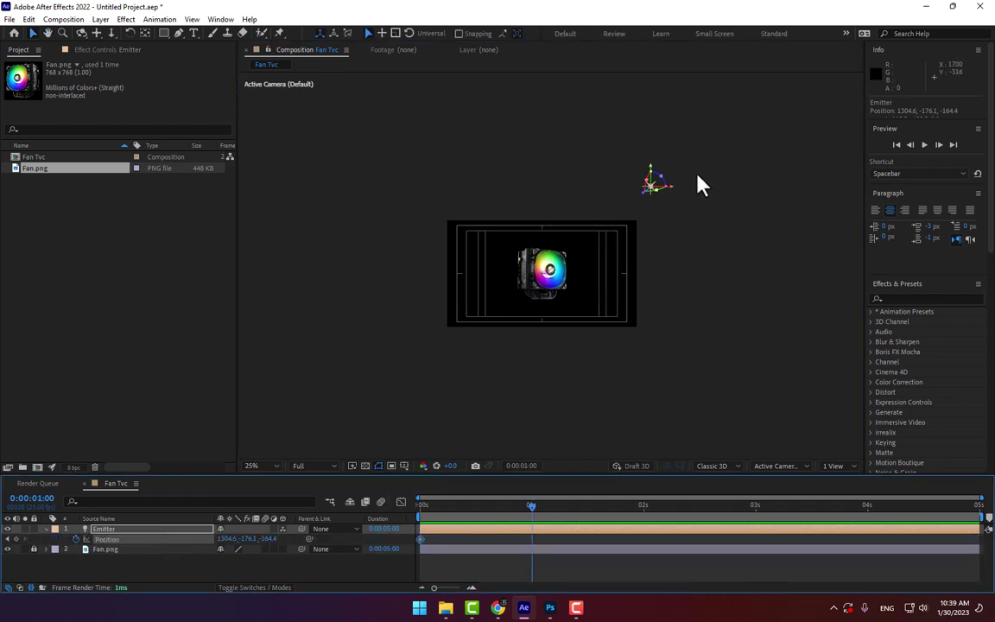
pyautogui.moveTo(651, 186); pyautogui.dragTo(547, 251)
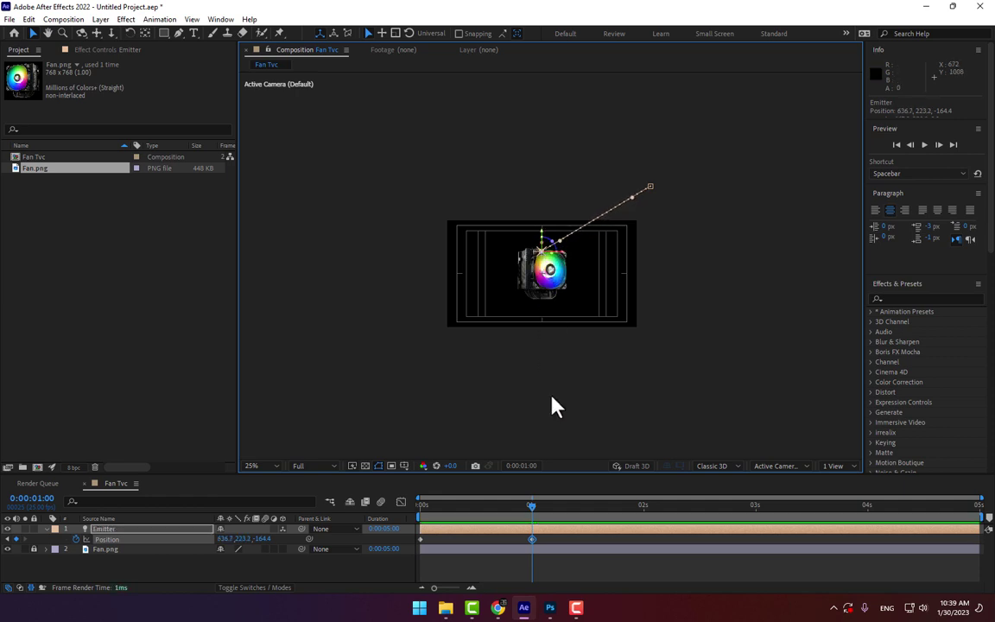
pyautogui.click(643, 508)
pyautogui.click(634, 264)
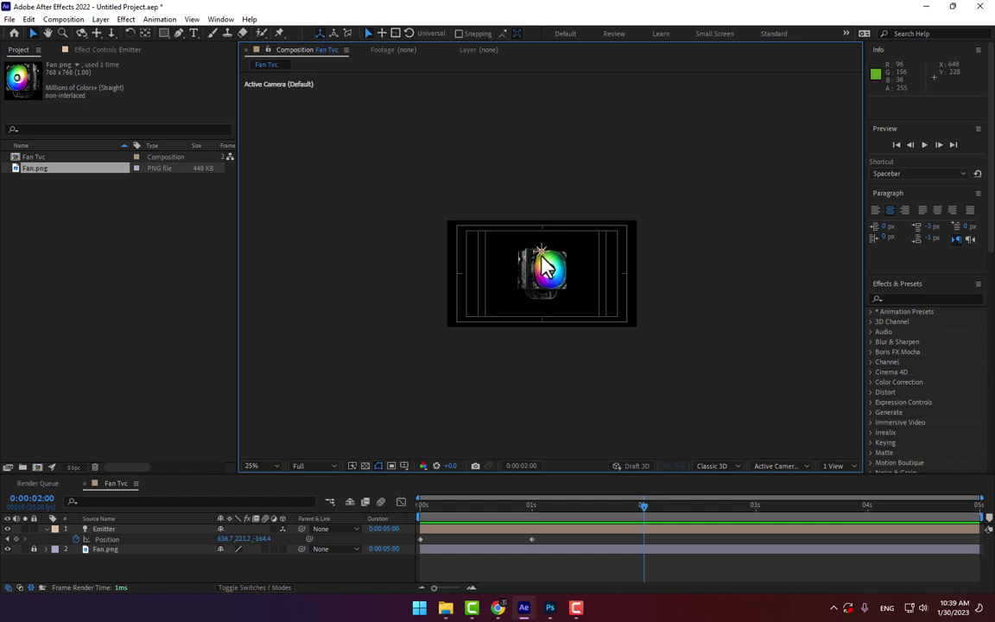
pyautogui.moveTo(544, 266); pyautogui.dragTo(552, 297)
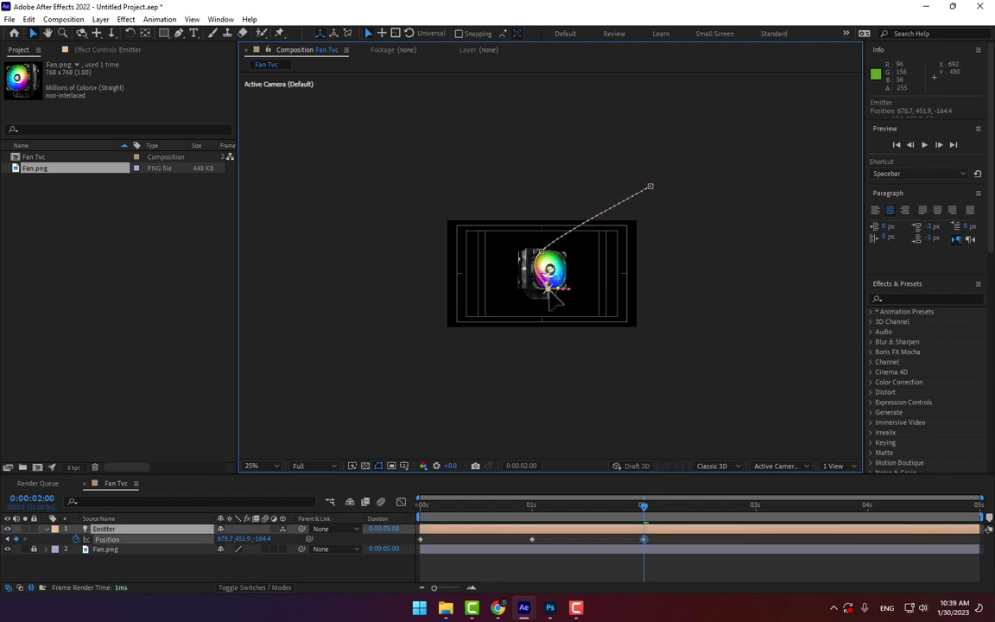
# Keyframe the Emitter onto the fan's upper right at 3s and off to the upper left at 4s.
pyautogui.click(755, 507)
pyautogui.click(654, 288)
pyautogui.moveTo(561, 295); pyautogui.dragTo(574, 276)
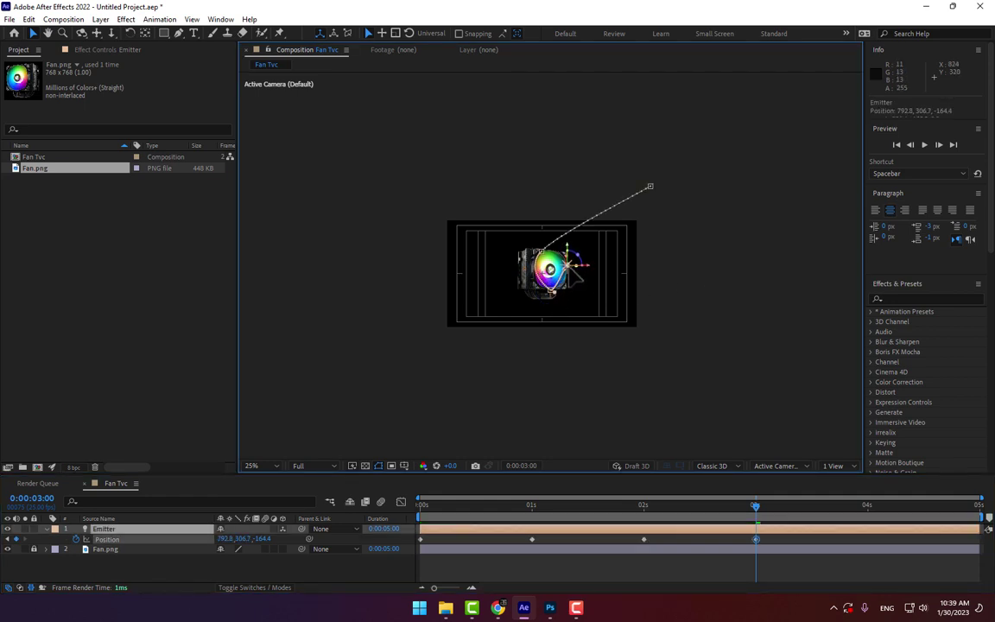
pyautogui.moveTo(554, 262); pyautogui.dragTo(553, 260)
pyautogui.click(864, 506)
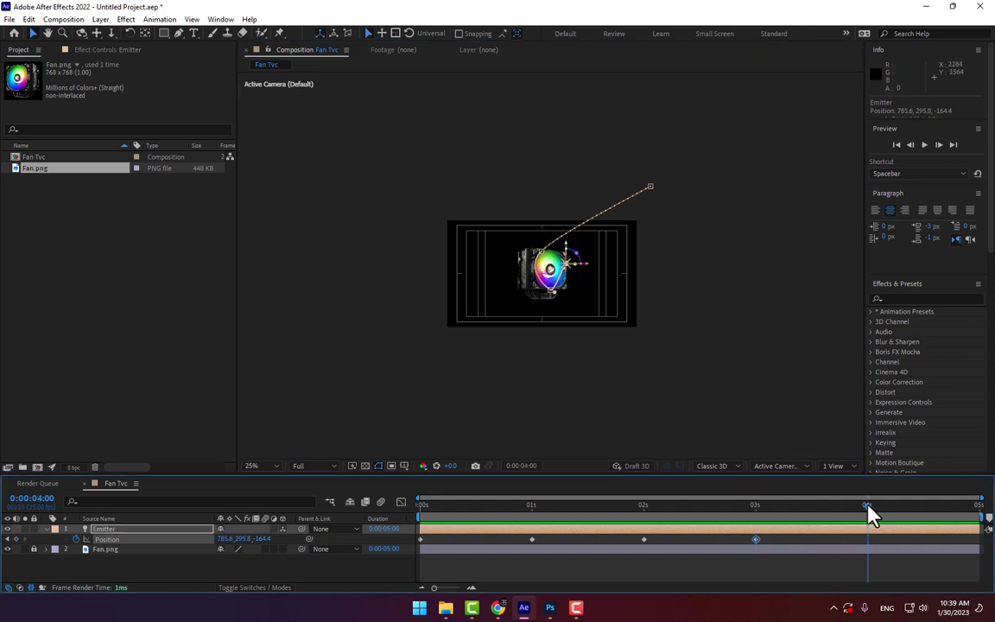
pyautogui.moveTo(568, 271); pyautogui.dragTo(411, 202)
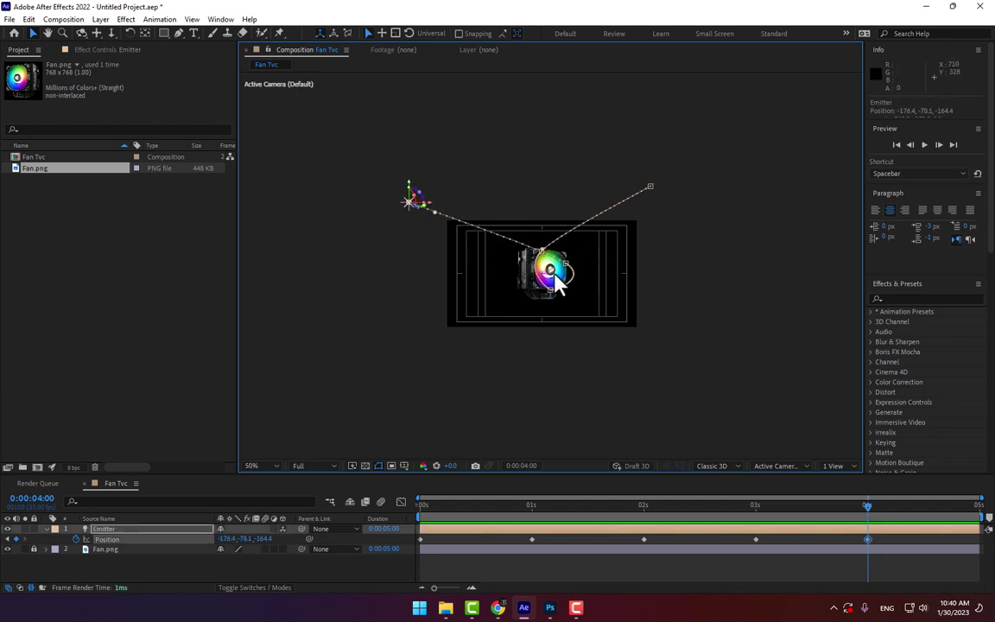
# Adjust the 1s, 2s and 3s path points and their Bezier handles to loop around the fan's rim.
pyautogui.scroll(2, 555, 283)
pyautogui.moveTo(548, 364); pyautogui.dragTo(527, 357)
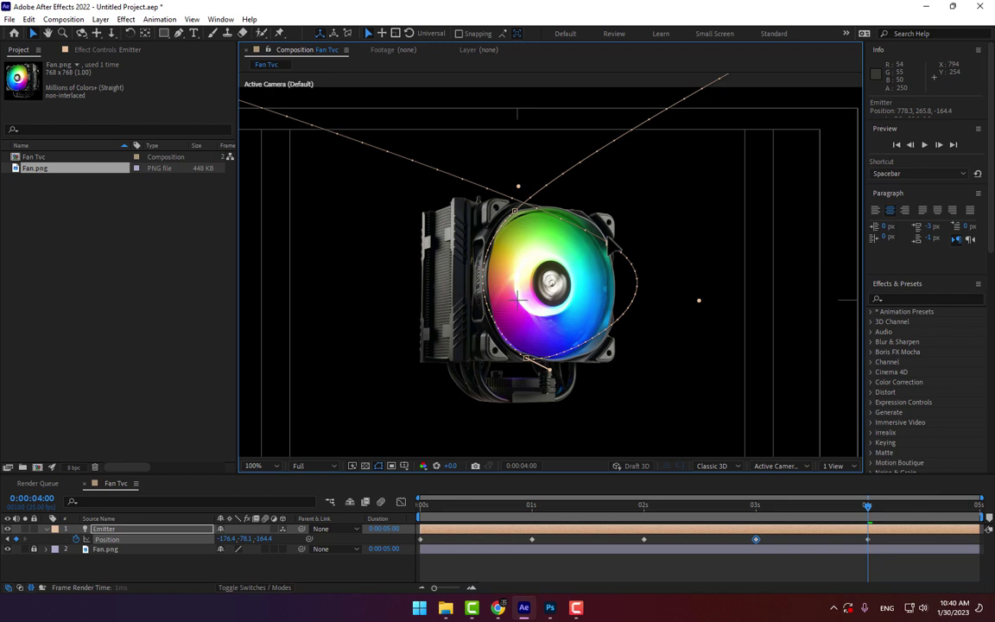
pyautogui.moveTo(696, 307); pyautogui.dragTo(651, 316)
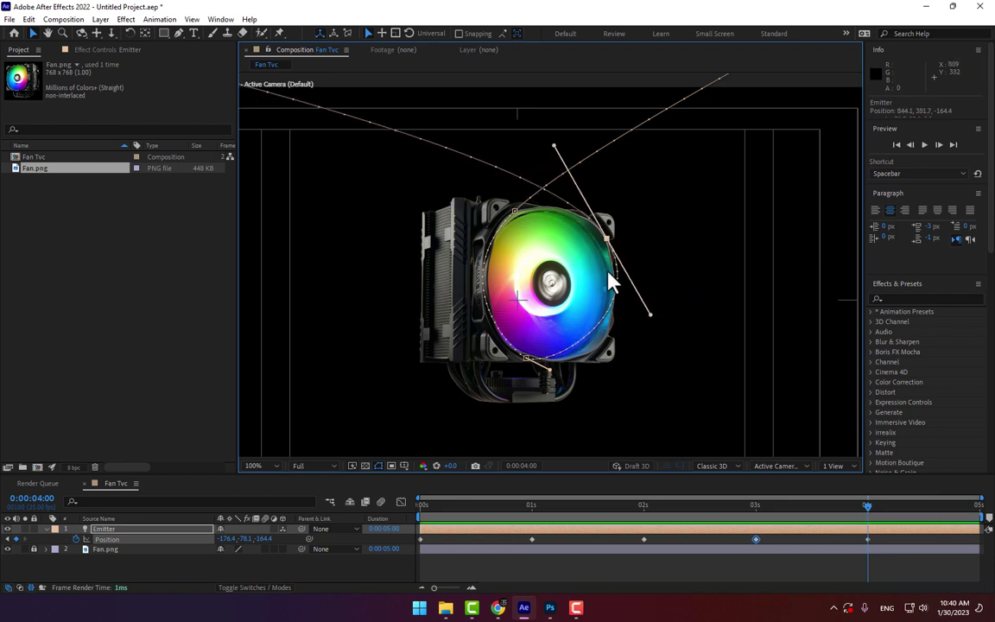
pyautogui.moveTo(604, 244); pyautogui.dragTo(613, 276)
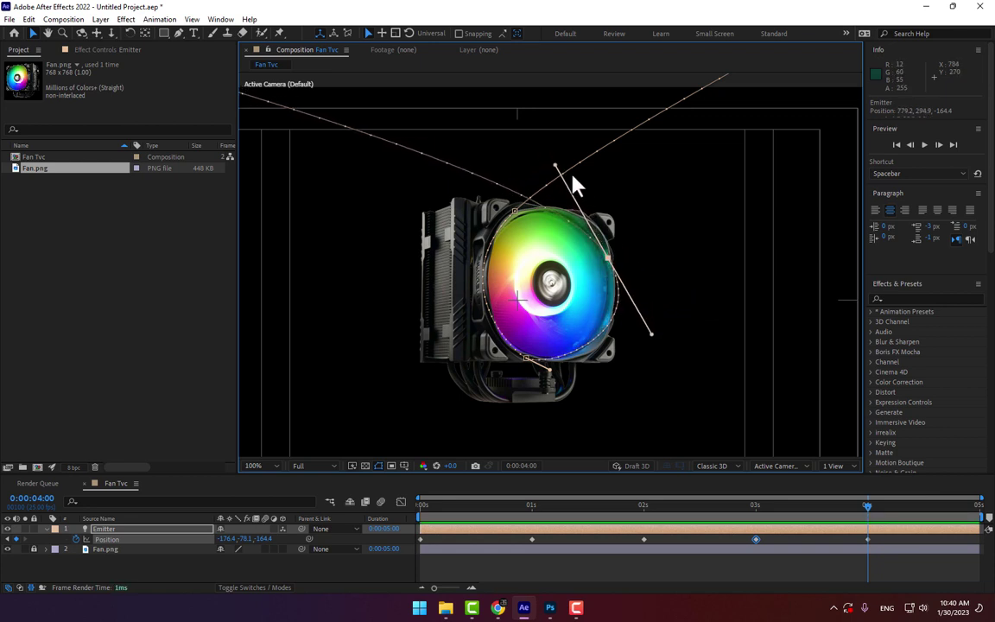
pyautogui.moveTo(555, 167); pyautogui.dragTo(579, 163)
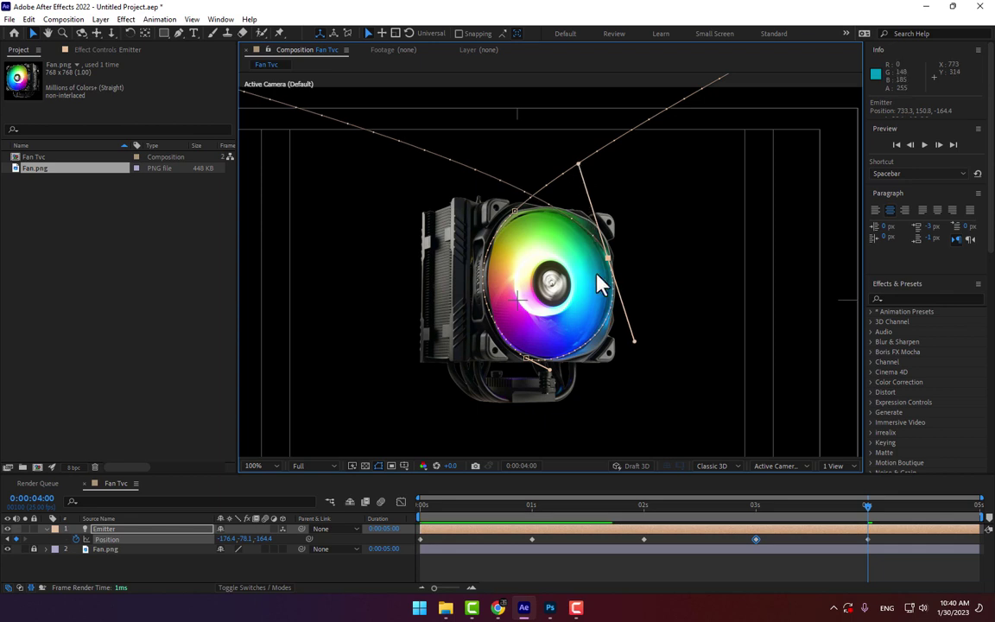
pyautogui.moveTo(607, 258); pyautogui.dragTo(612, 258)
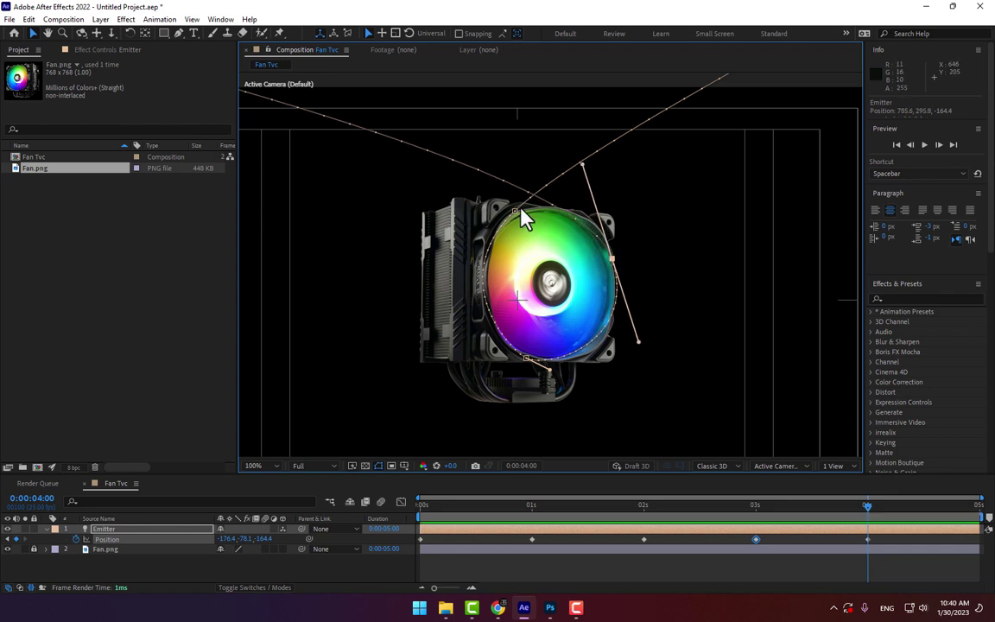
pyautogui.moveTo(640, 346); pyautogui.dragTo(641, 349)
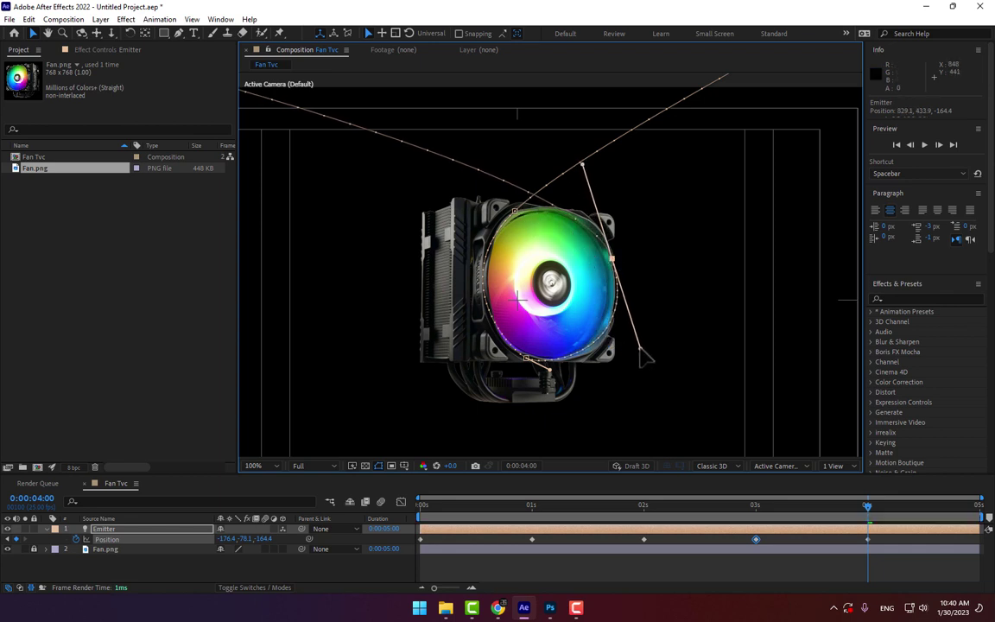
pyautogui.click(523, 353)
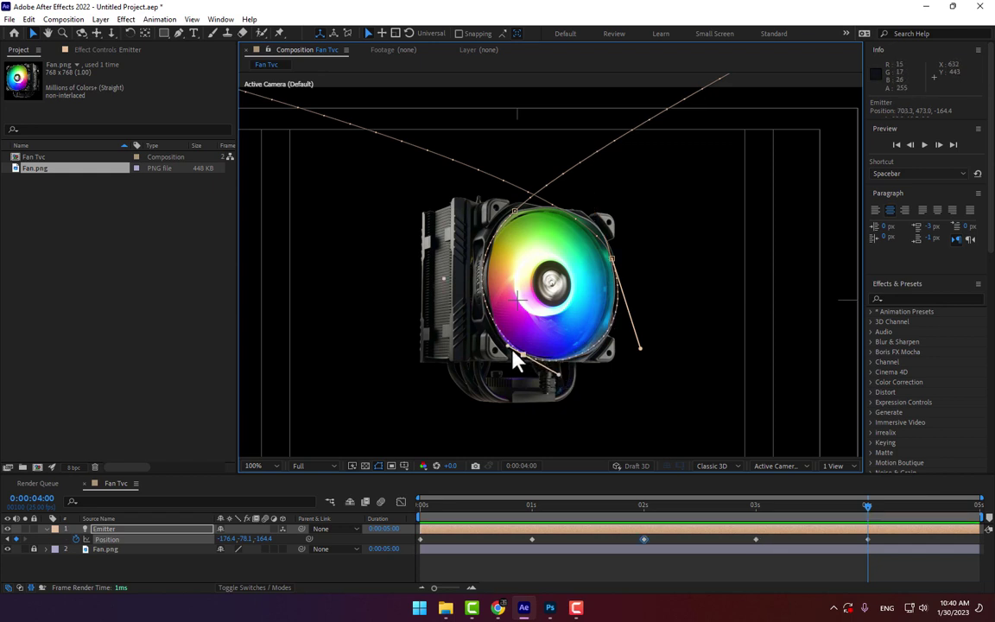
pyautogui.moveTo(521, 354); pyautogui.dragTo(524, 356)
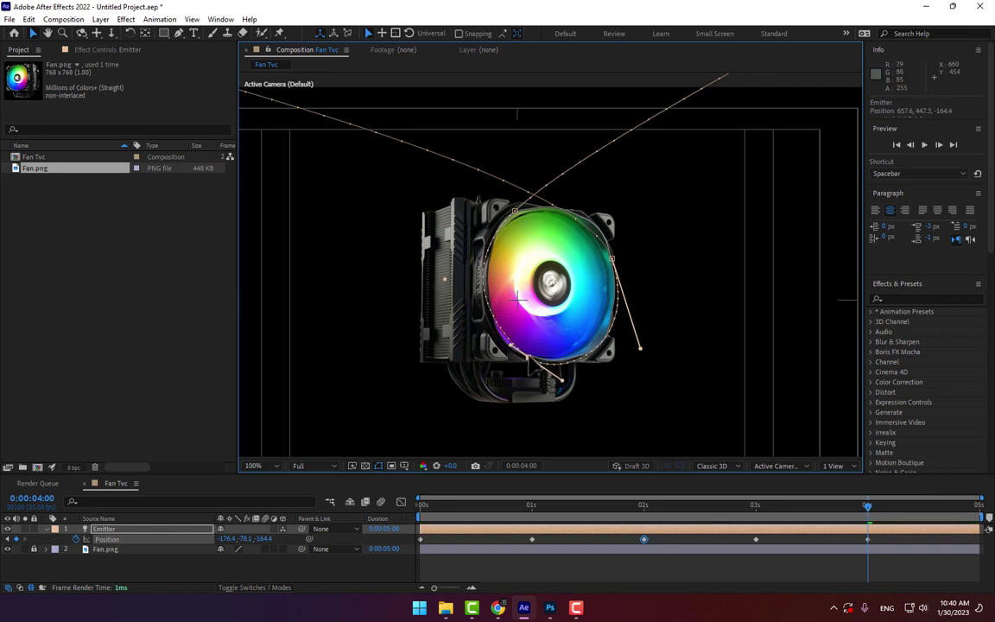
pyautogui.click(520, 210)
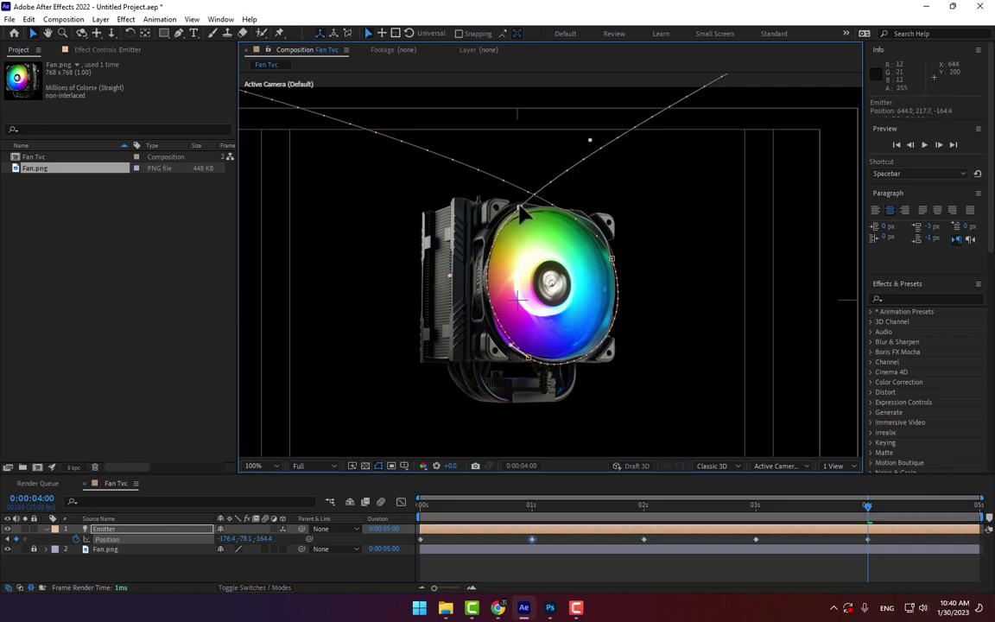
pyautogui.click(610, 258)
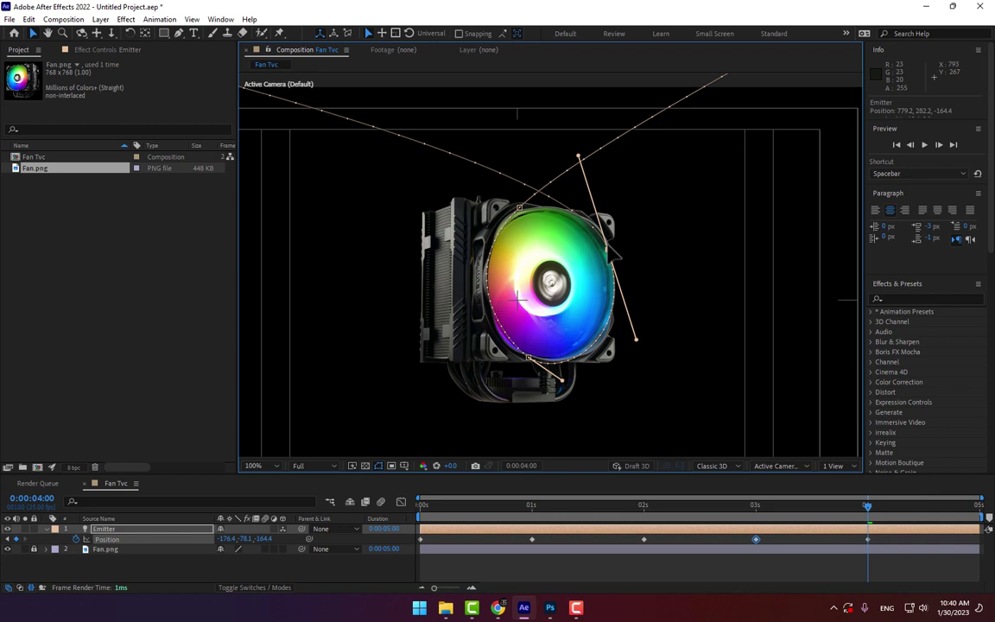
# Zoom the viewer out to 25%, deselect the Emitter, and set the time to 0:00:03:09.
pyautogui.press(',')
pyautogui.press(',')
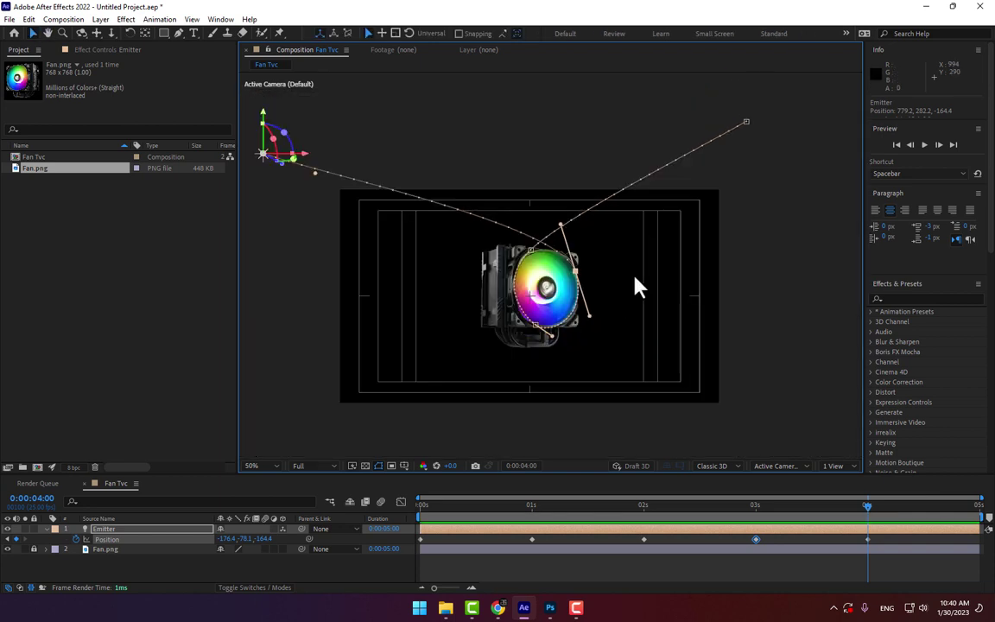
pyautogui.press(',')
pyautogui.click(732, 315)
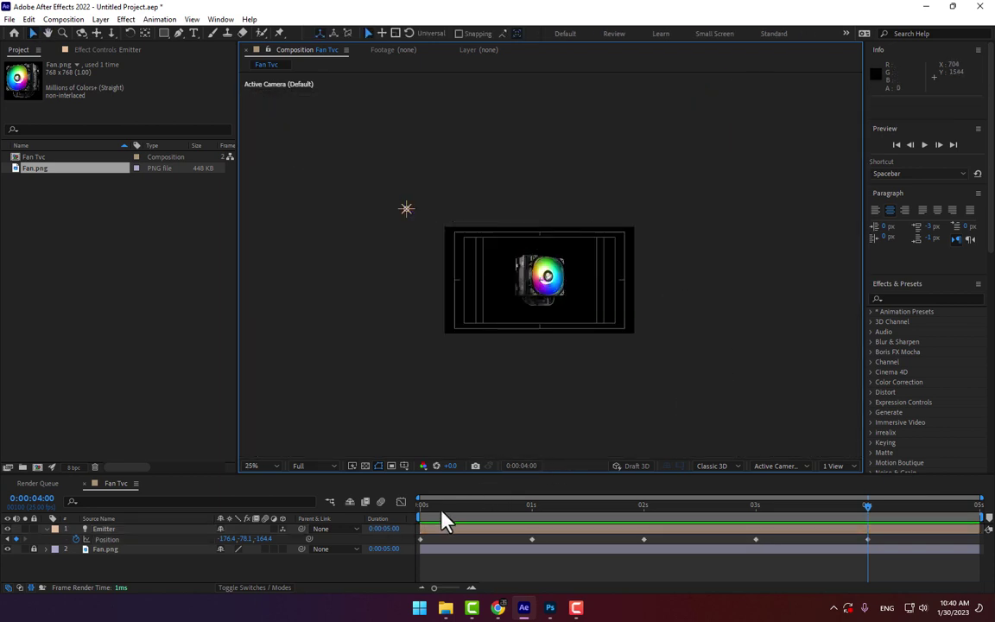
pyautogui.moveTo(441, 513); pyautogui.dragTo(796, 502)
# Create a new 1280×720 solid layer named Line in Fan Tvc.
pyautogui.rightClick(356, 575)
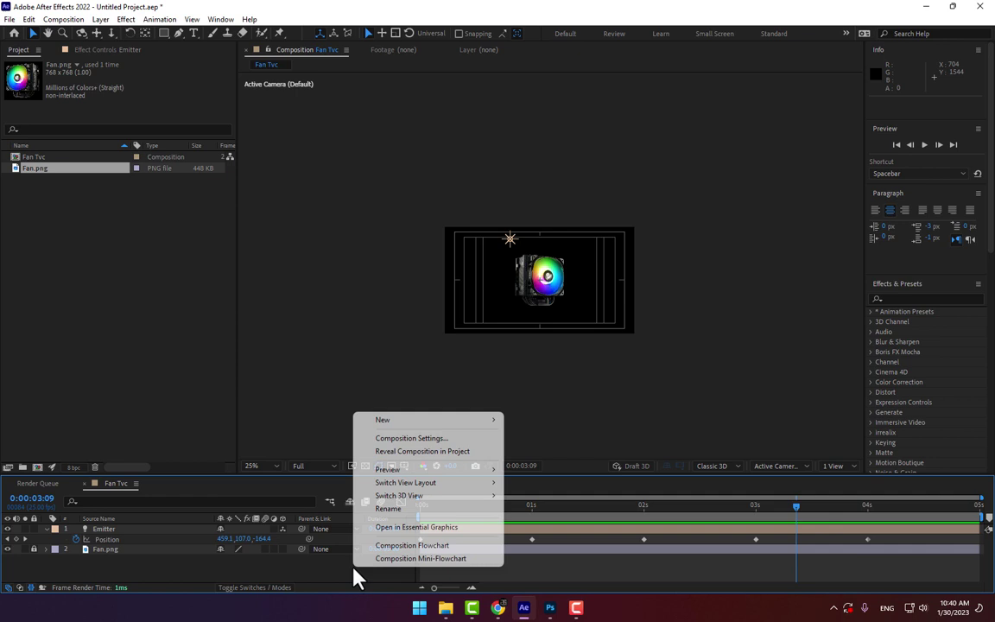
pyautogui.moveTo(396, 421)
pyautogui.click(582, 451)
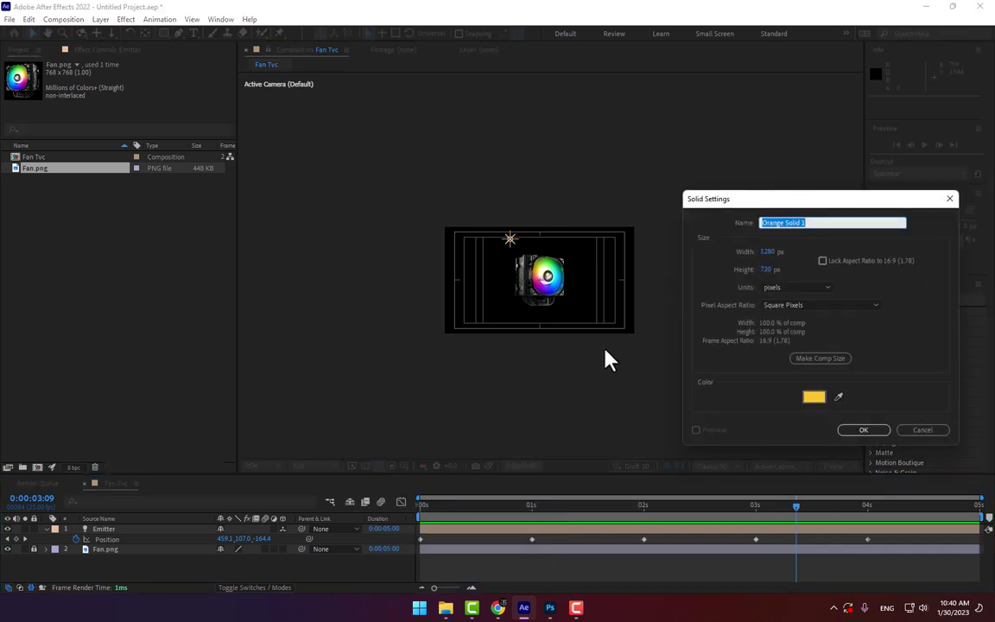
pyautogui.write('Line')
pyautogui.press('Return')
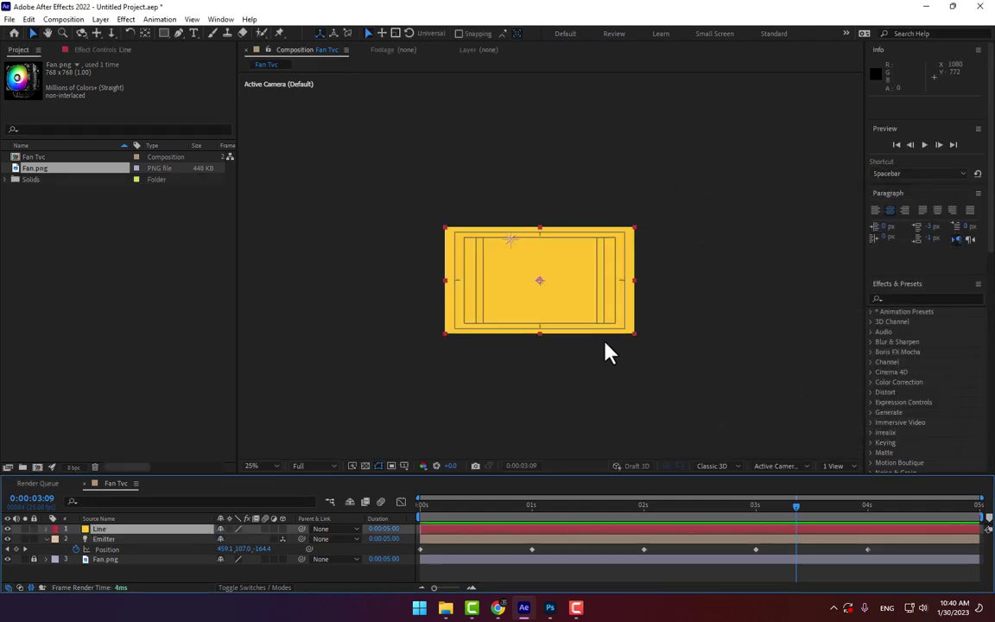
# Apply Trapcode Particular to the Line solid with Emitter Type set to Light(s).
pyautogui.click(125, 19)
pyautogui.moveTo(185, 312)
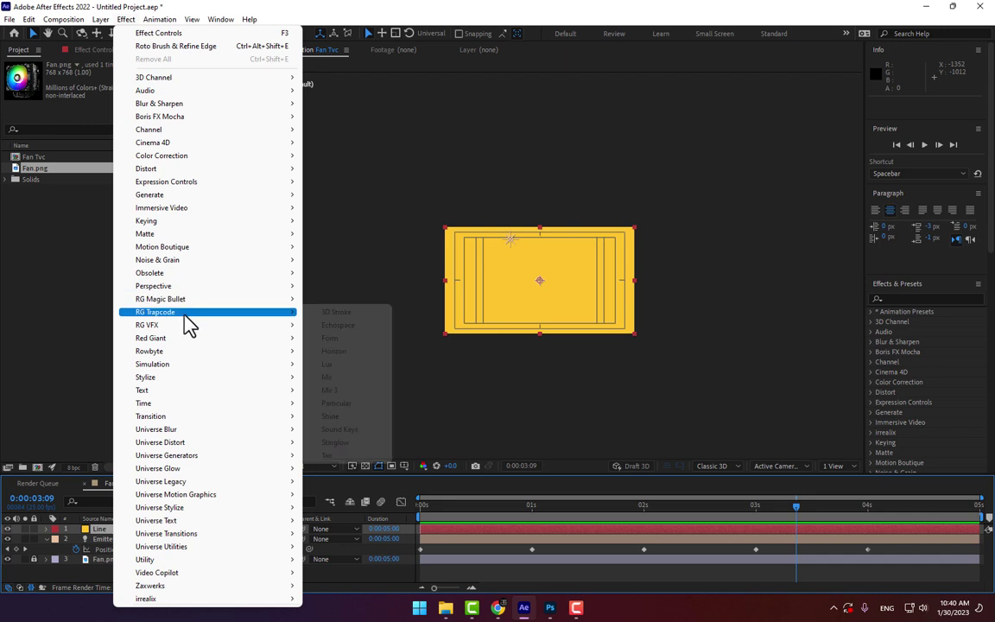
pyautogui.click(362, 403)
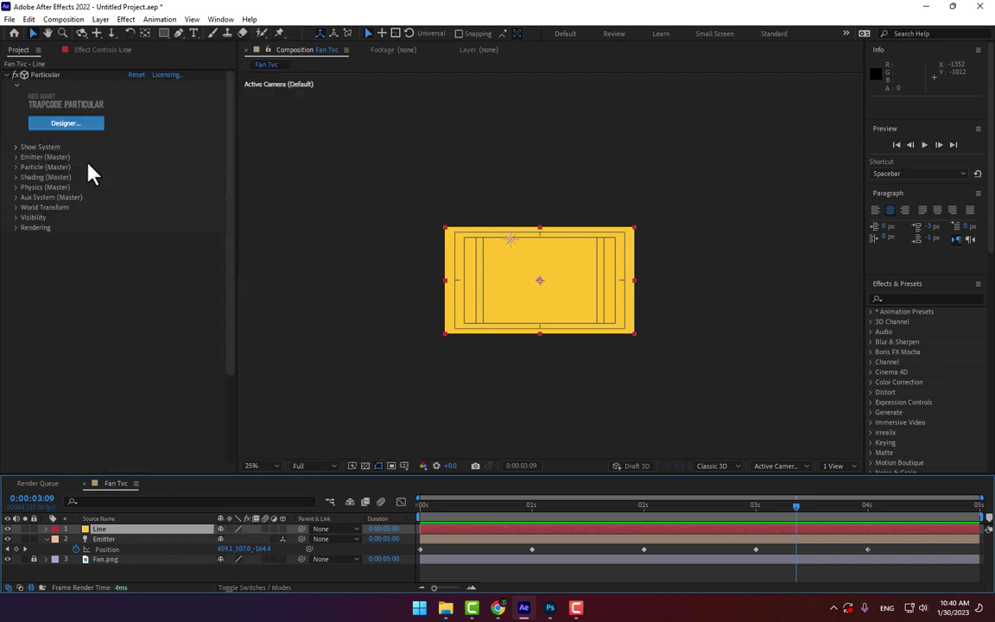
pyautogui.click(17, 157)
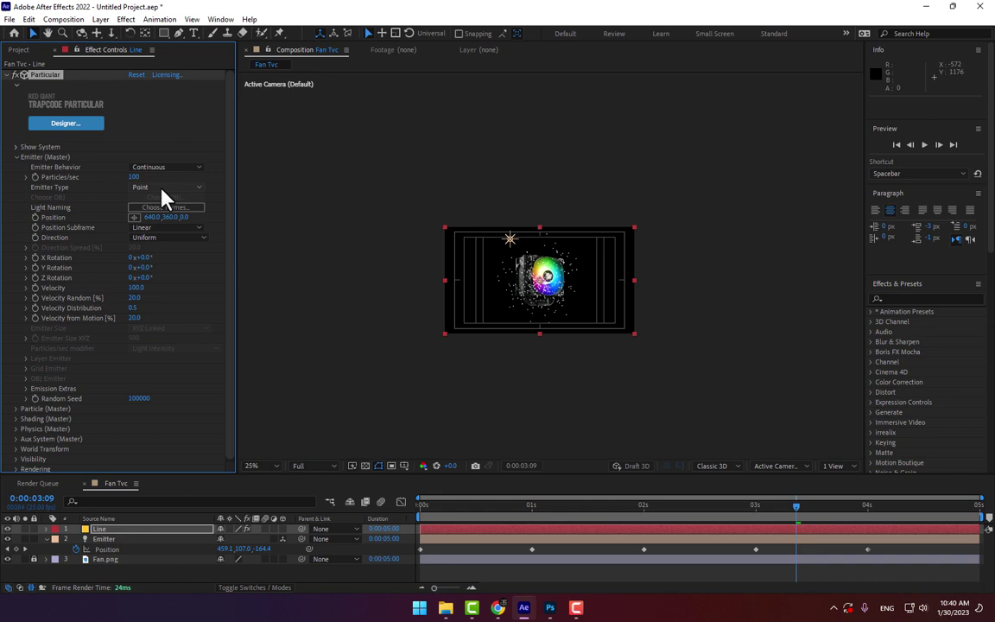
pyautogui.click(164, 187)
pyautogui.click(180, 251)
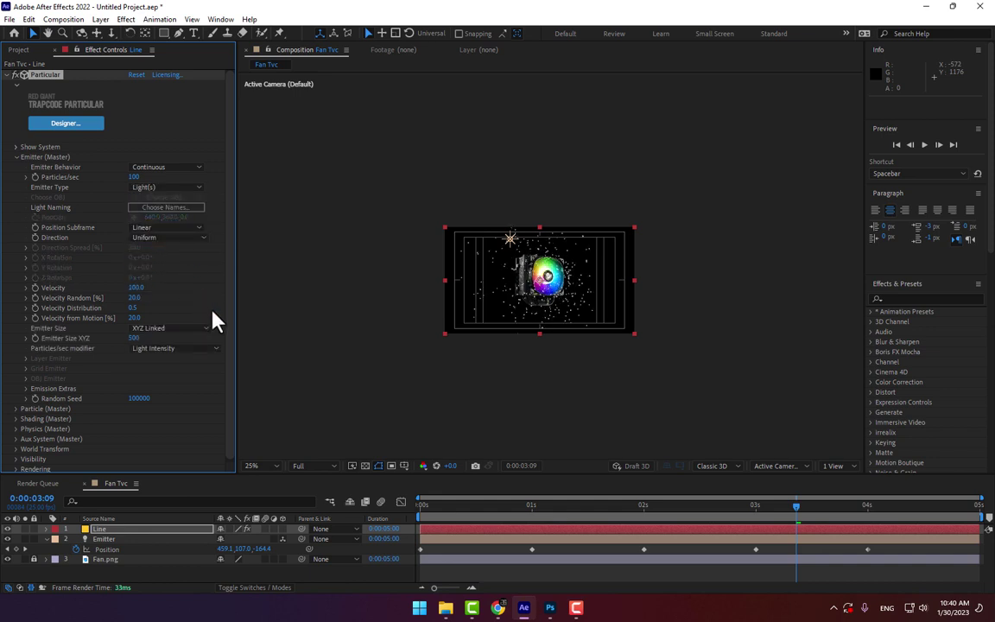
# Save the project as 1.aep, replacing the existing file.
pyautogui.hotkey('ctrl', 's')
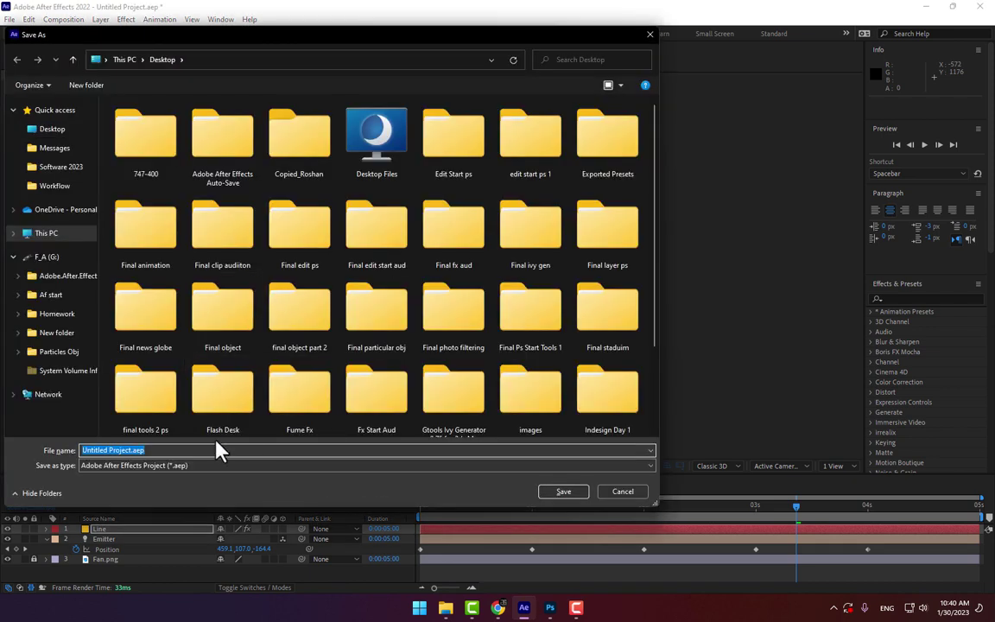
pyautogui.write('1')
pyautogui.press('Return')
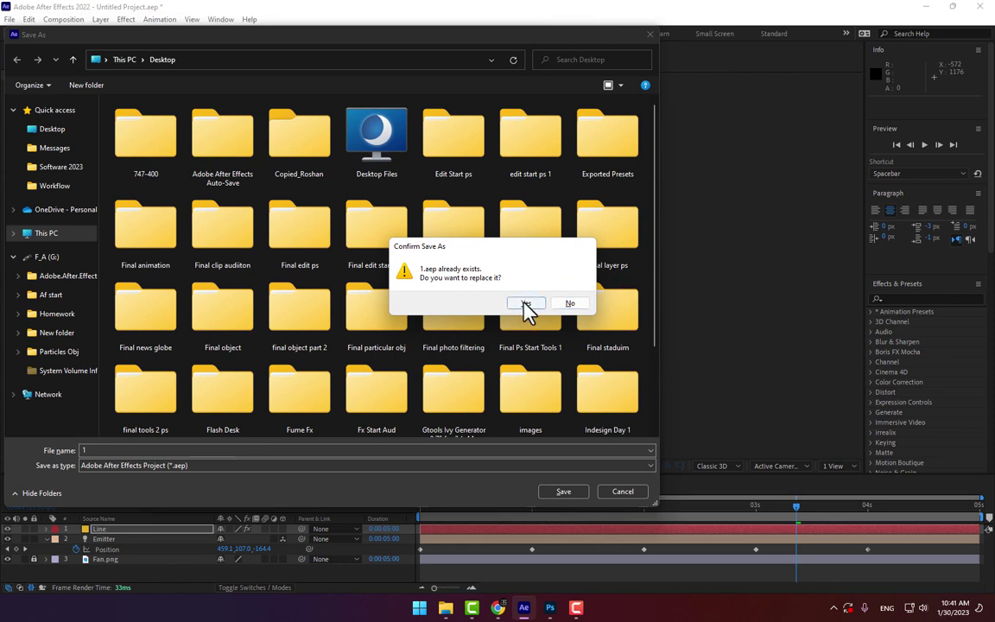
pyautogui.click(524, 303)
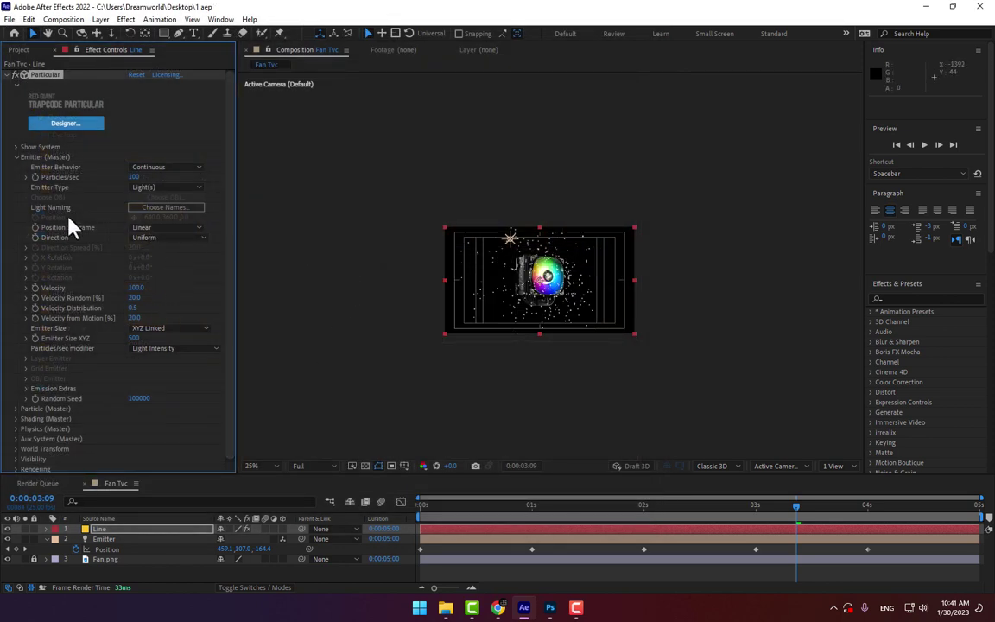
# Set Particular's Velocity, Velocity Random, Distribution and from Motion values to 0.
pyautogui.click(138, 287)
pyautogui.press('Tab')
pyautogui.write('0')
pyautogui.press('Tab')
pyautogui.write('0')
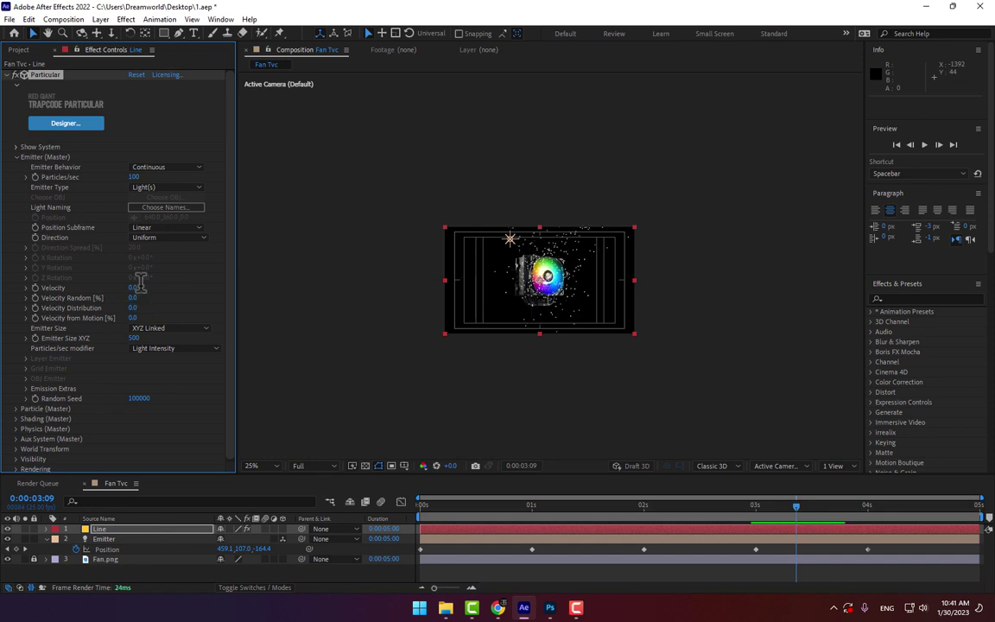
pyautogui.press('Return')
# Set Emitter Size XYZ to 0 and raise Particles/sec to 670 for a solid trail line.
pyautogui.click(133, 338)
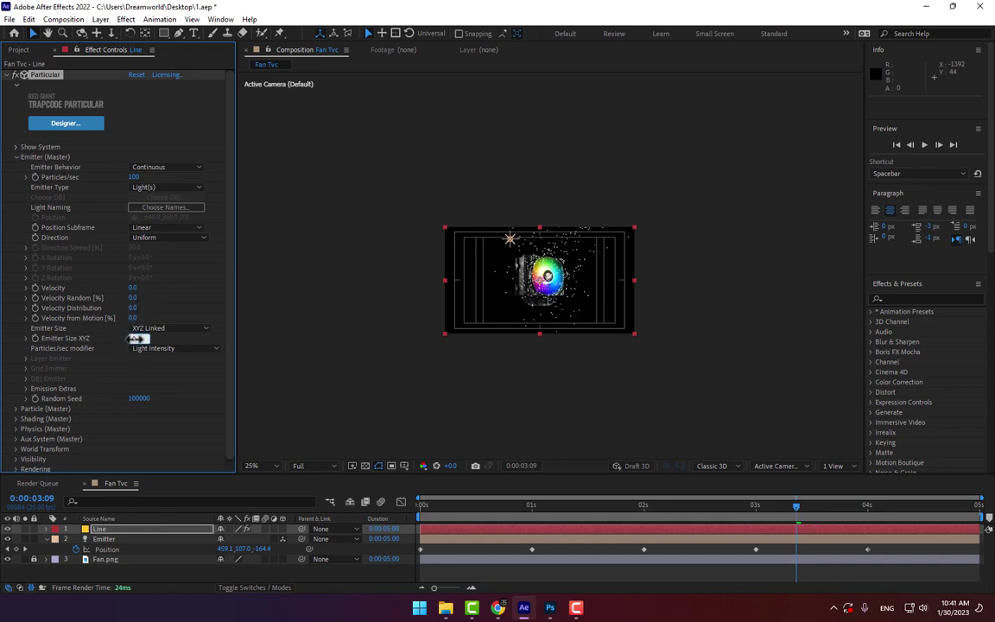
pyautogui.write('0')
pyautogui.press('Return')
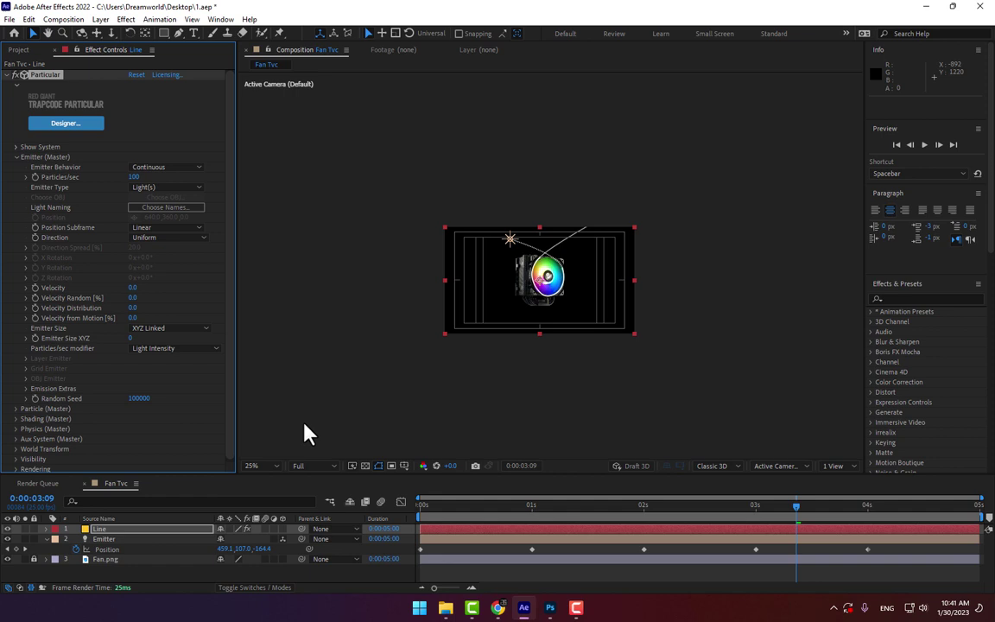
pyautogui.moveTo(489, 515); pyautogui.dragTo(824, 497)
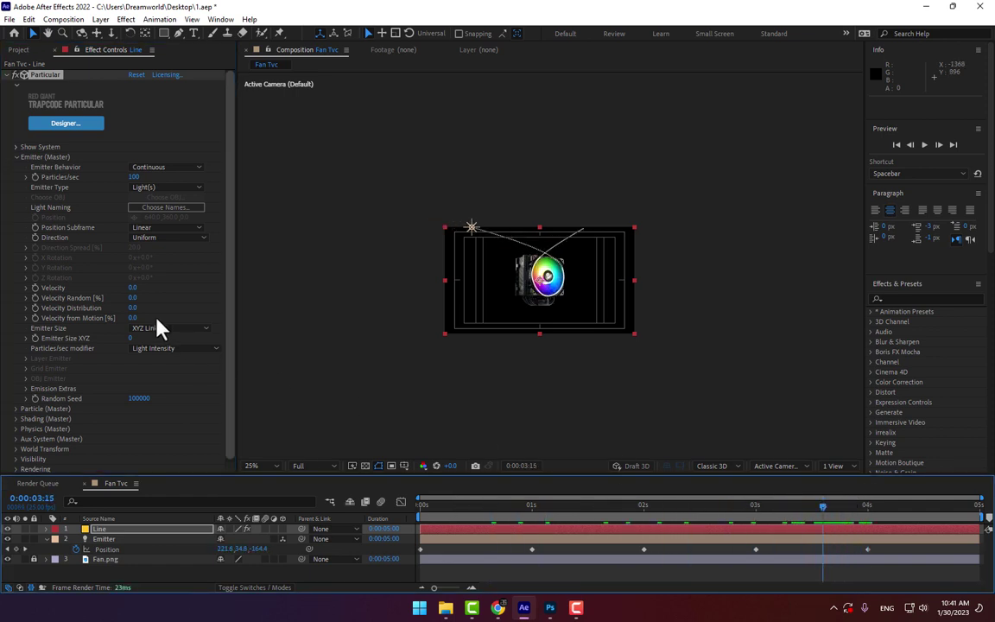
pyautogui.moveTo(134, 177); pyautogui.dragTo(180, 176)
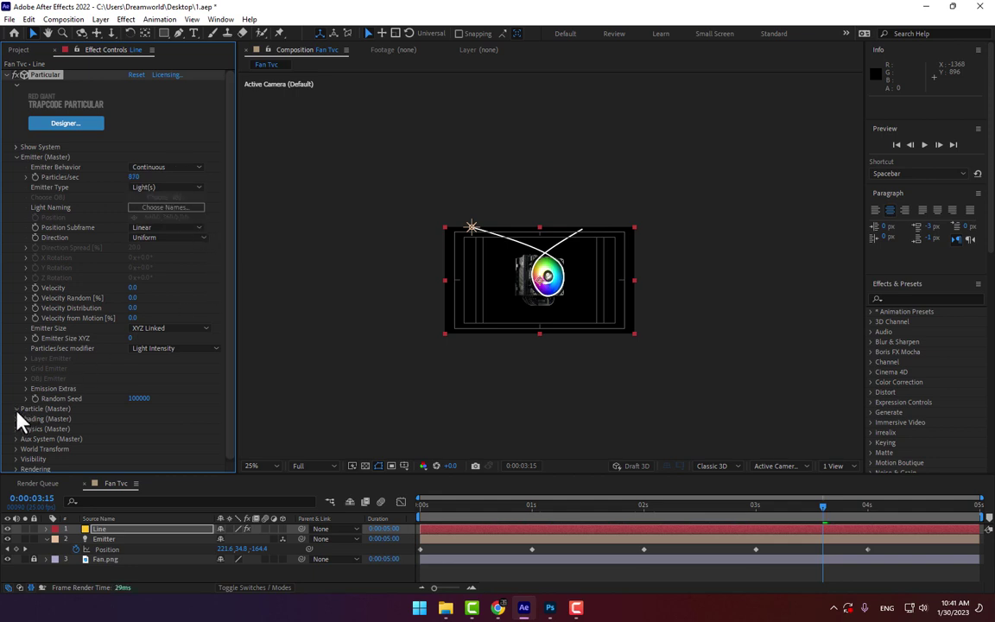
# Switch the Particle Type to Streaklet and thicken the particle Size to 10.4.
pyautogui.scroll(-4, 30, 411)
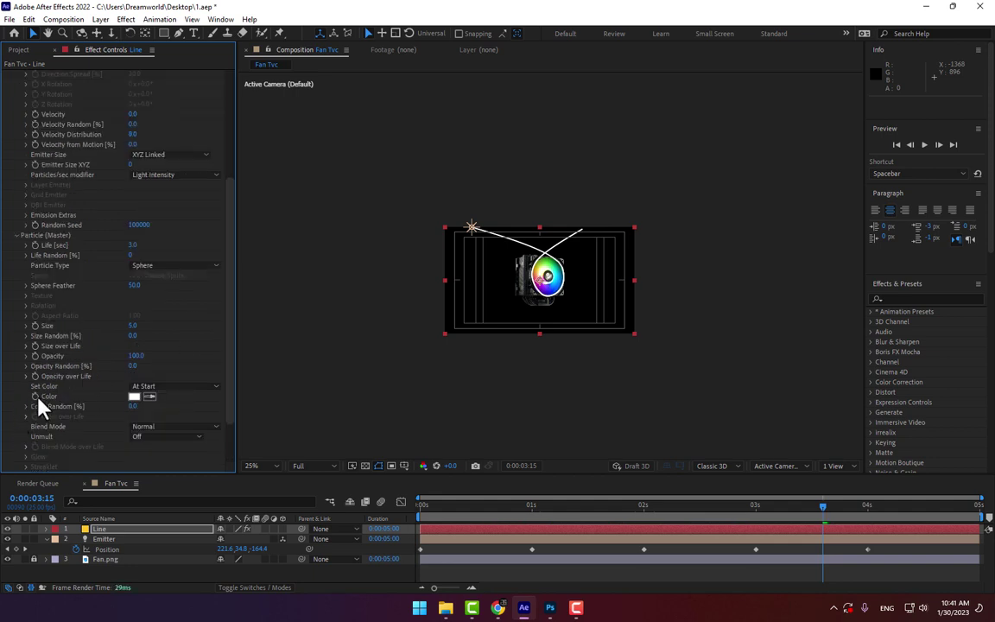
pyautogui.click(159, 267)
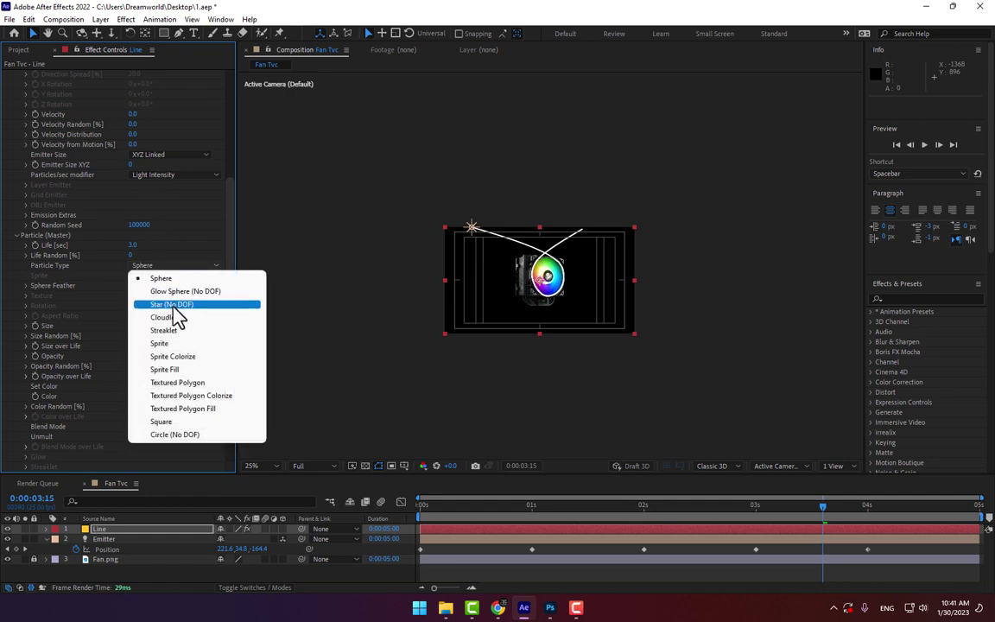
pyautogui.click(189, 330)
pyautogui.press('.')
pyautogui.press('.')
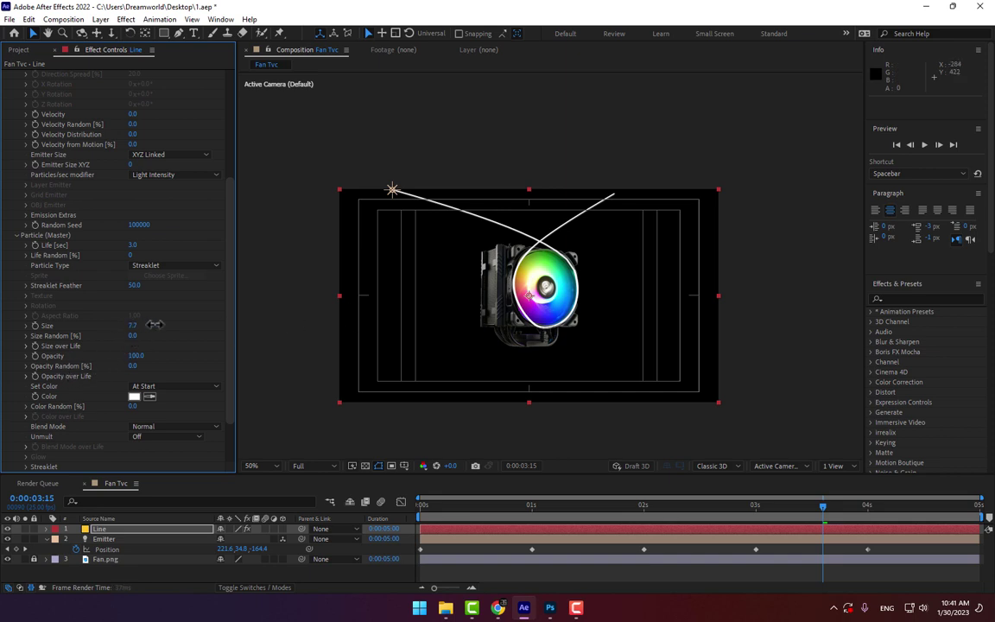
pyautogui.moveTo(132, 326); pyautogui.dragTo(164, 325)
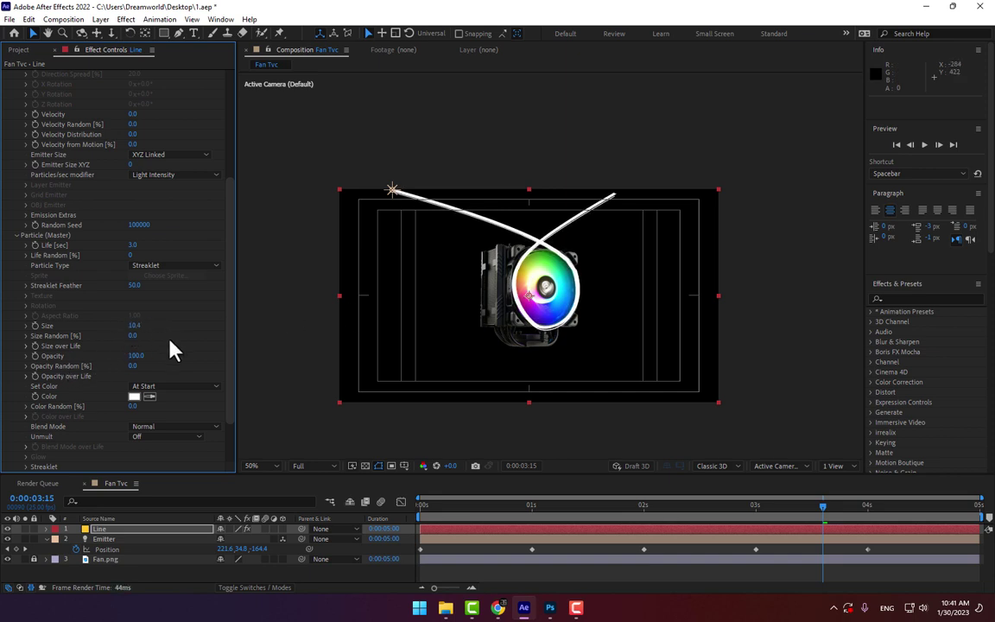
# Apply the peaked Size over Life preset so the streak swells then tapers.
pyautogui.click(26, 345)
pyautogui.click(207, 374)
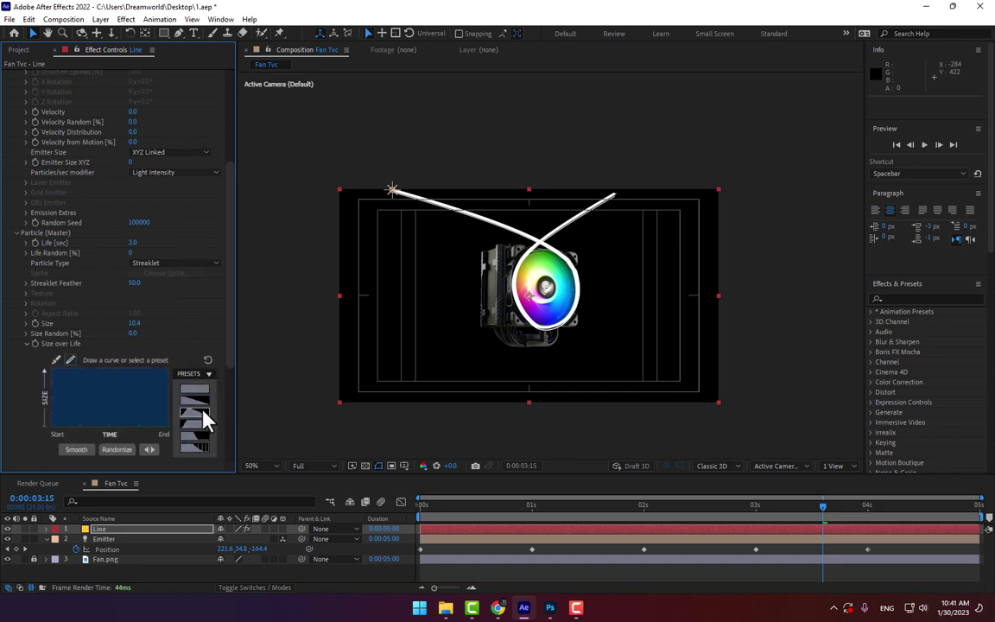
pyautogui.click(198, 412)
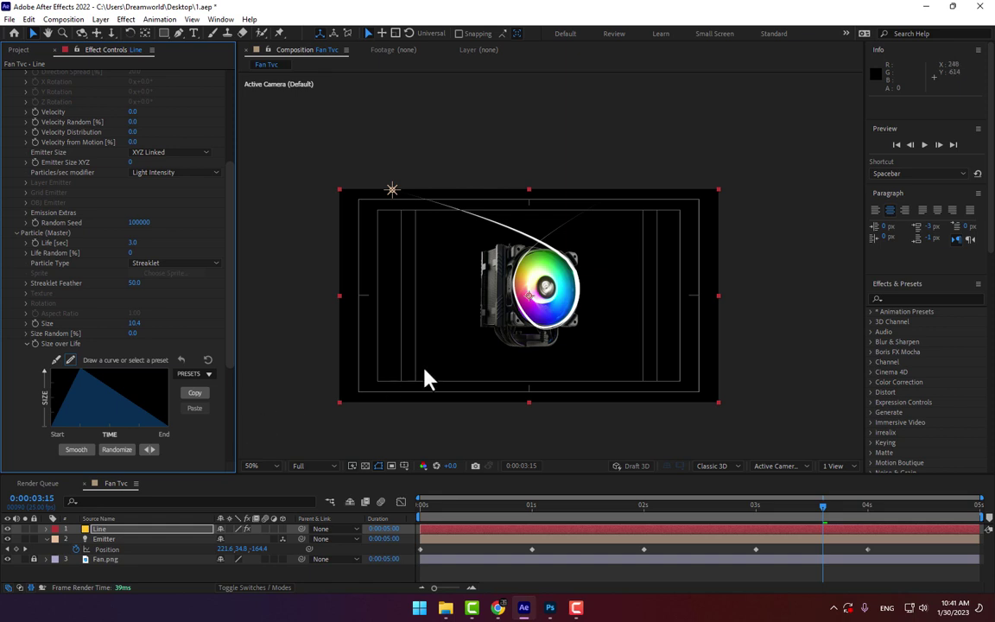
pyautogui.click(866, 506)
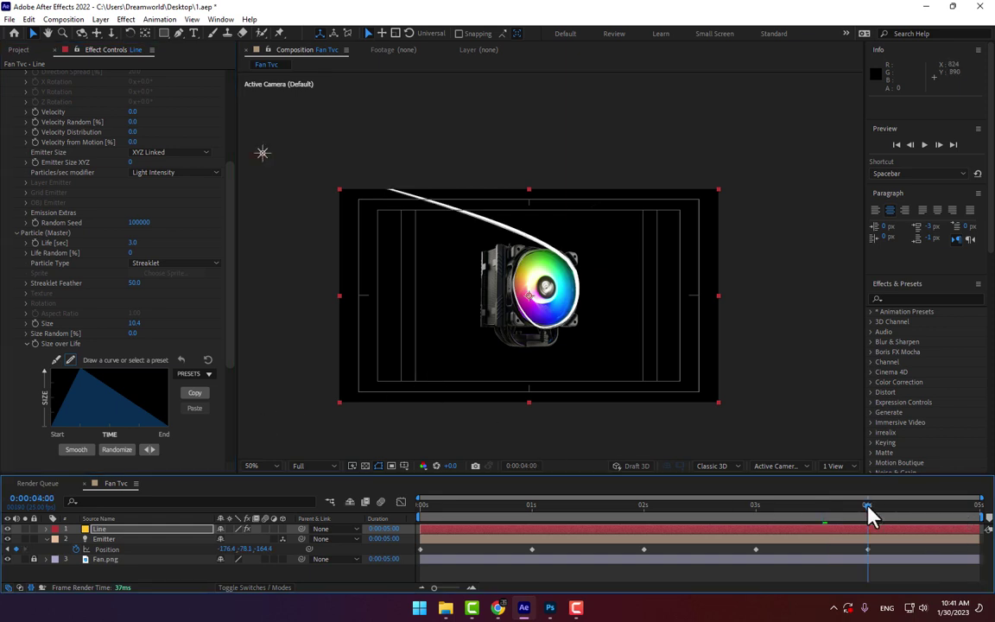
# Move the emitter into frame at 4 seconds and push its final position up-left off frame.
pyautogui.click(867, 549)
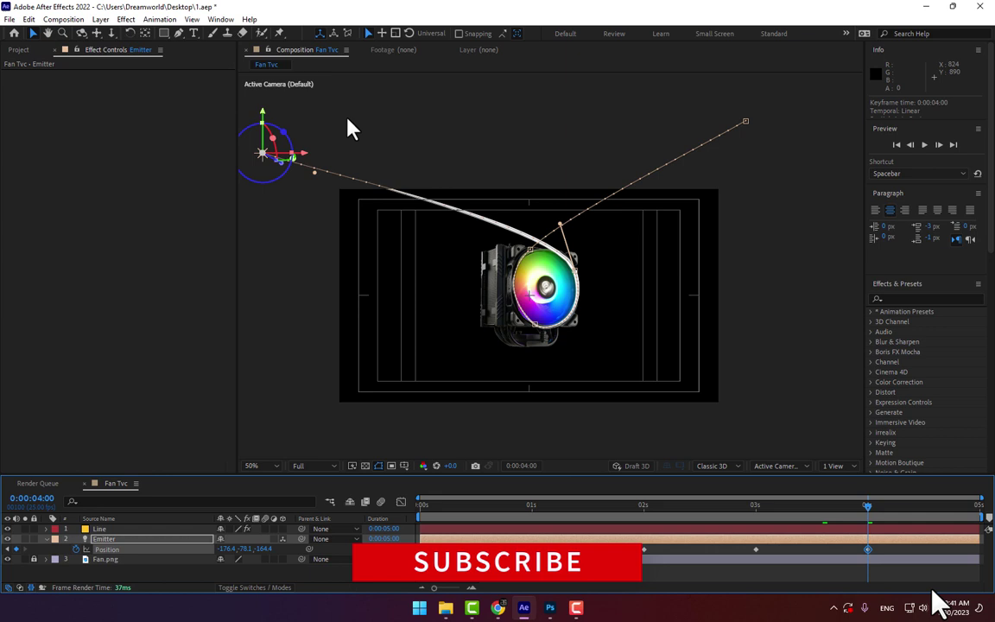
pyautogui.moveTo(263, 157); pyautogui.dragTo(444, 222)
pyautogui.press('End')
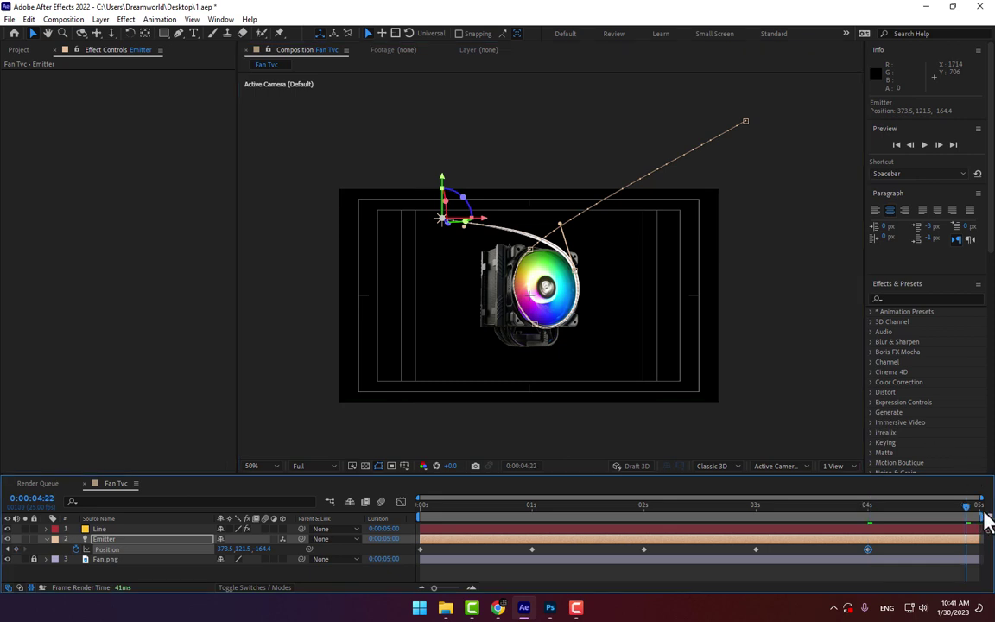
pyautogui.moveTo(462, 222); pyautogui.dragTo(260, 200)
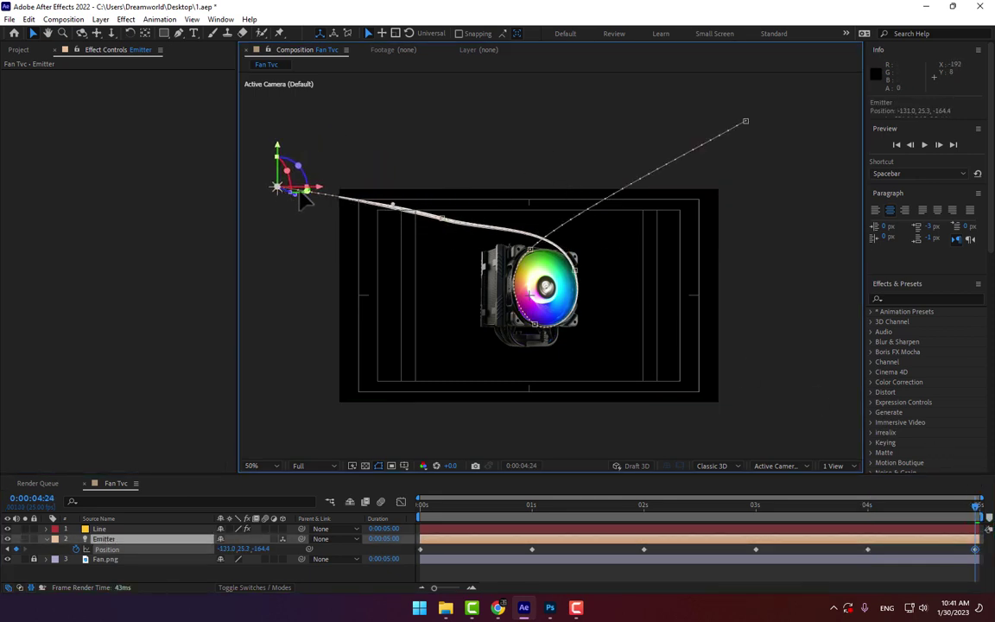
pyautogui.click(443, 210)
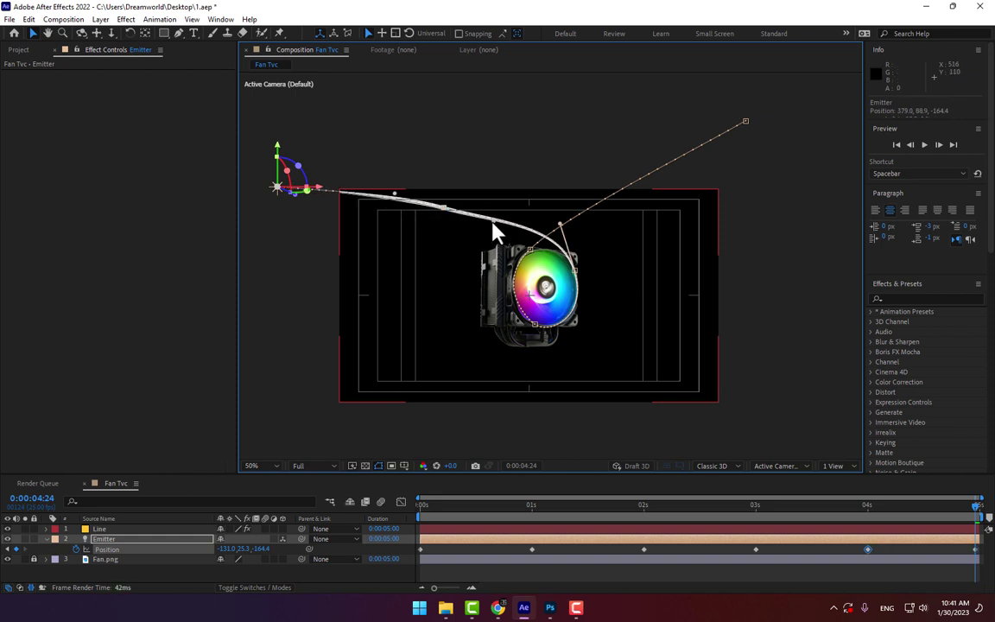
pyautogui.moveTo(447, 212); pyautogui.dragTo(451, 207)
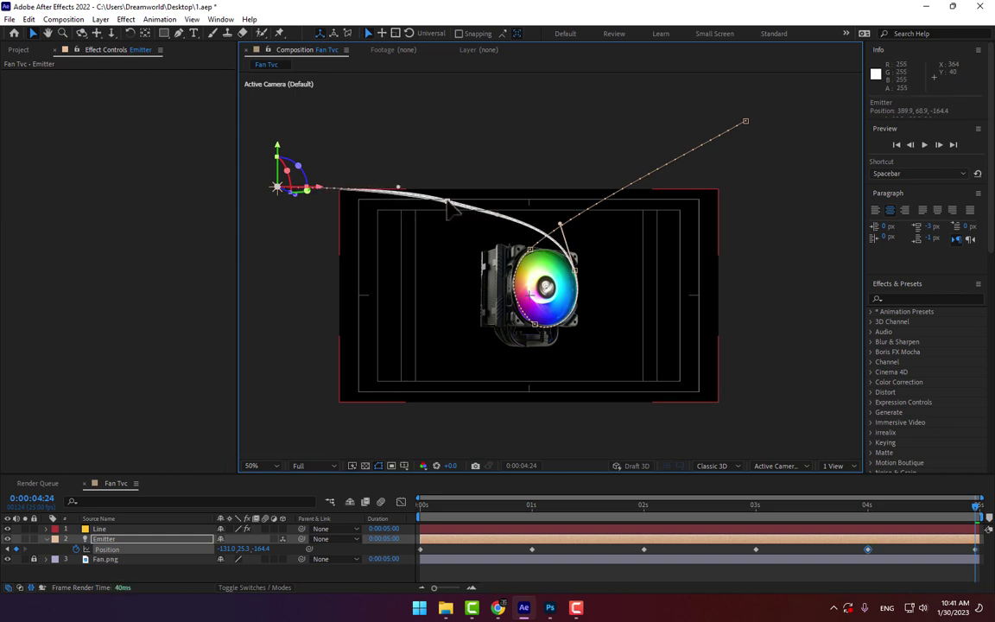
pyautogui.click(267, 206)
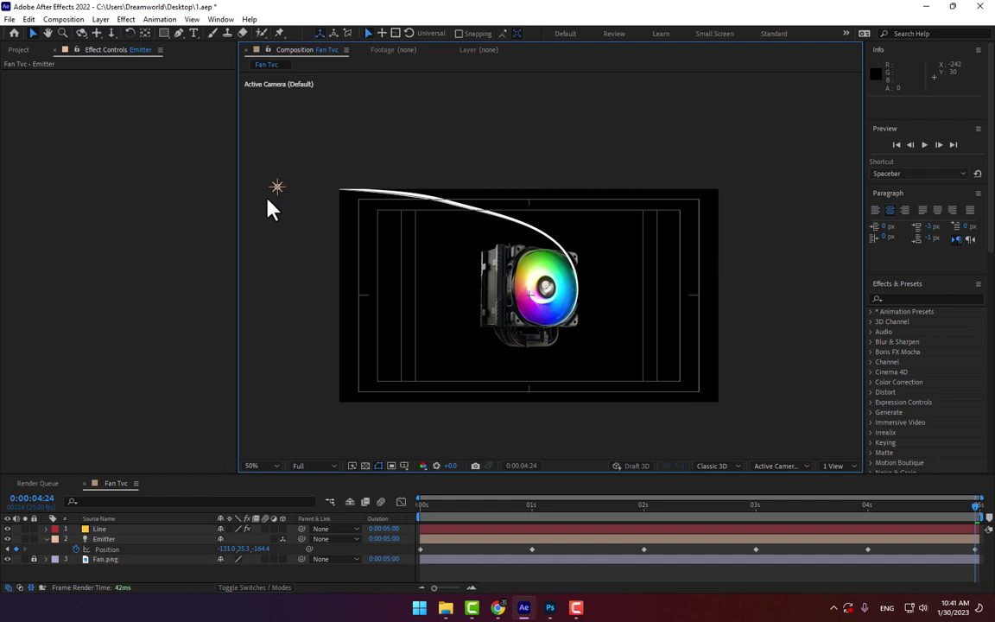
pyautogui.moveTo(274, 187); pyautogui.dragTo(249, 165)
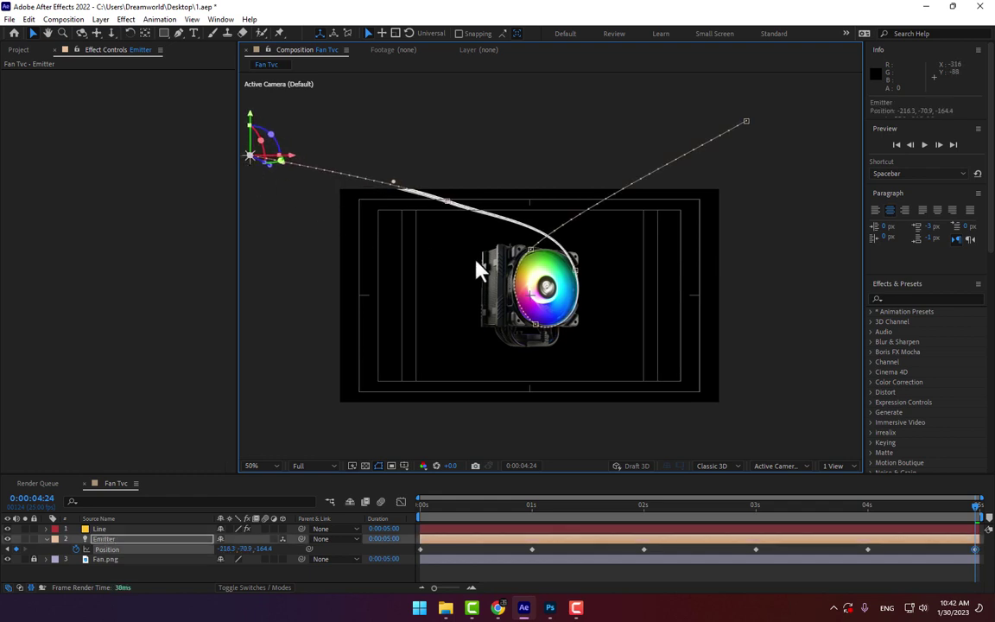
# Pull the motion-path curve near the fan down-right so the trail wraps around it.
pyautogui.moveTo(440, 506); pyautogui.dragTo(775, 476)
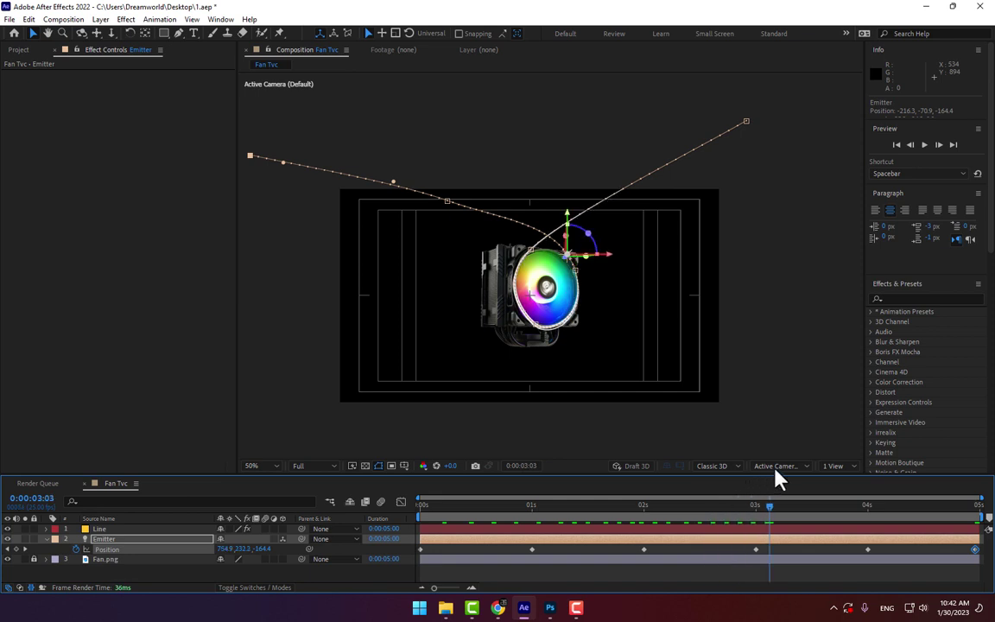
pyautogui.press('.')
pyautogui.press('.')
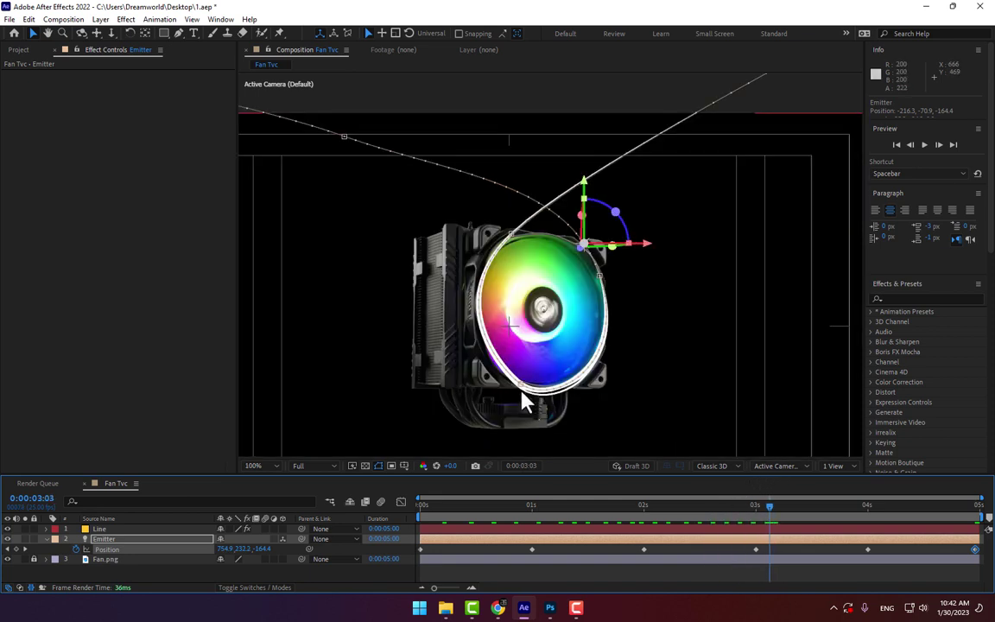
pyautogui.click(521, 392)
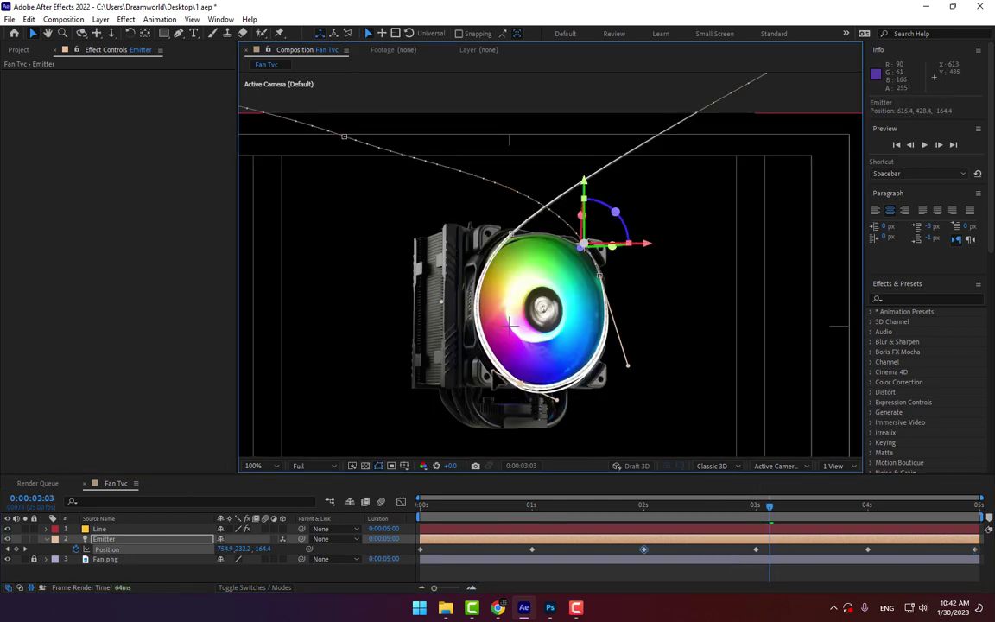
pyautogui.moveTo(521, 395); pyautogui.dragTo(560, 397)
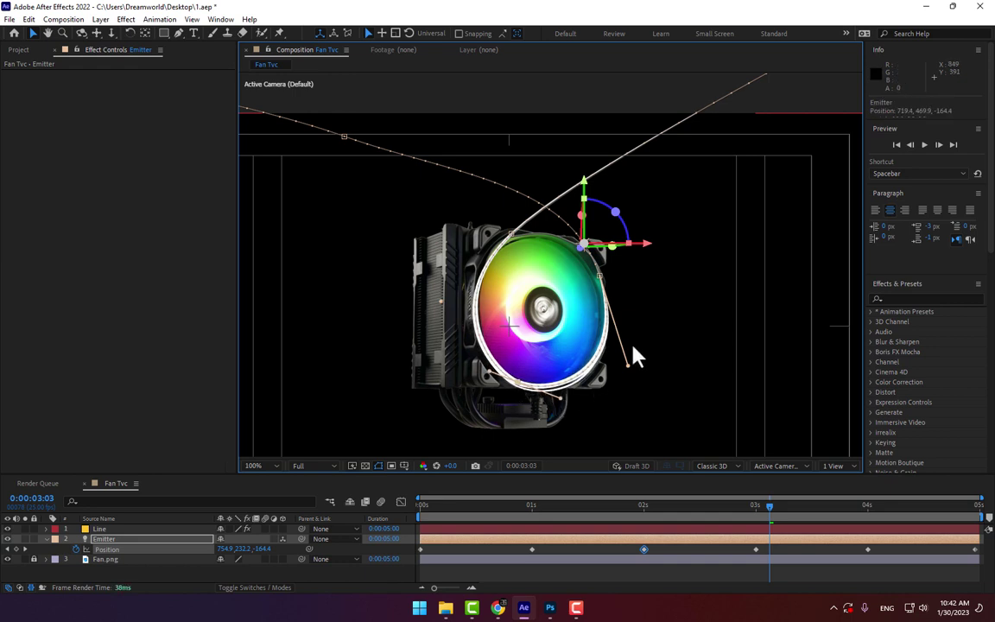
pyautogui.scroll(-2, 639, 363)
pyautogui.moveTo(773, 515); pyautogui.dragTo(765, 535)
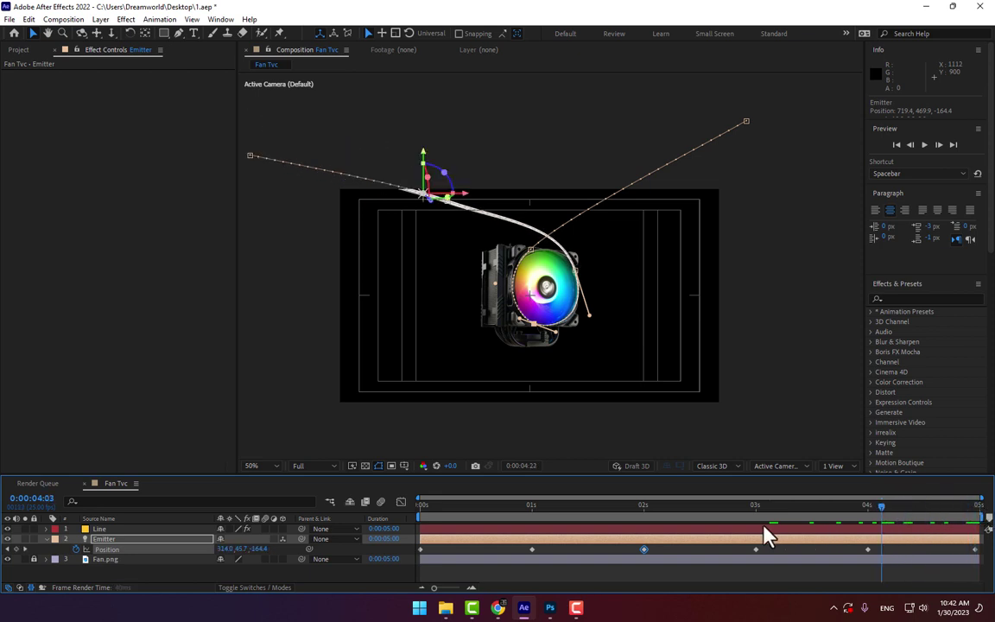
# Change the Fan Tvc composition duration to 0:00:08:00 in Composition Settings.
pyautogui.click(715, 570)
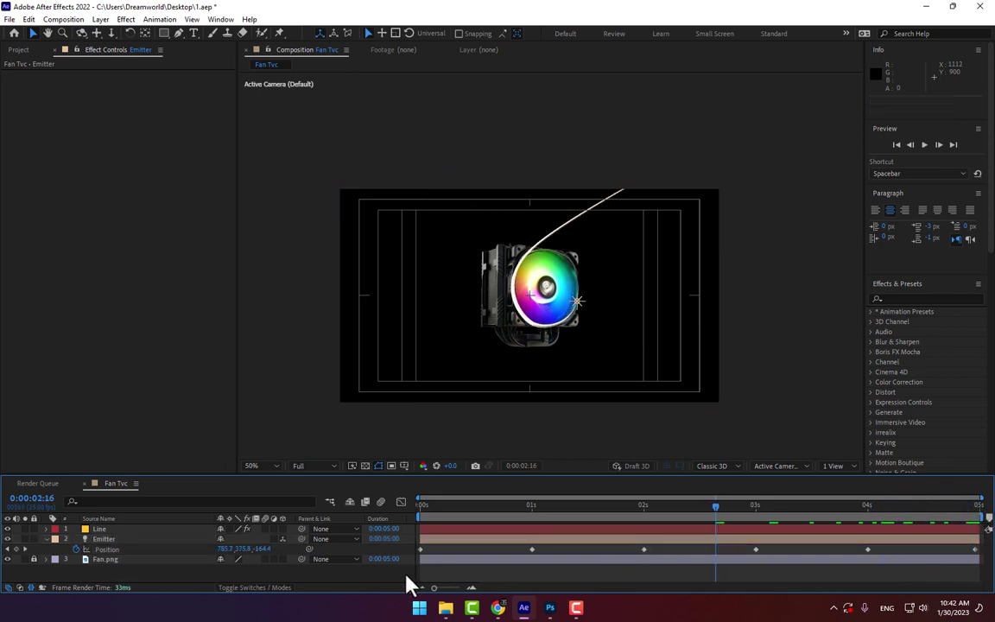
pyautogui.hotkey('ctrl', 'k')
pyautogui.click(450, 314)
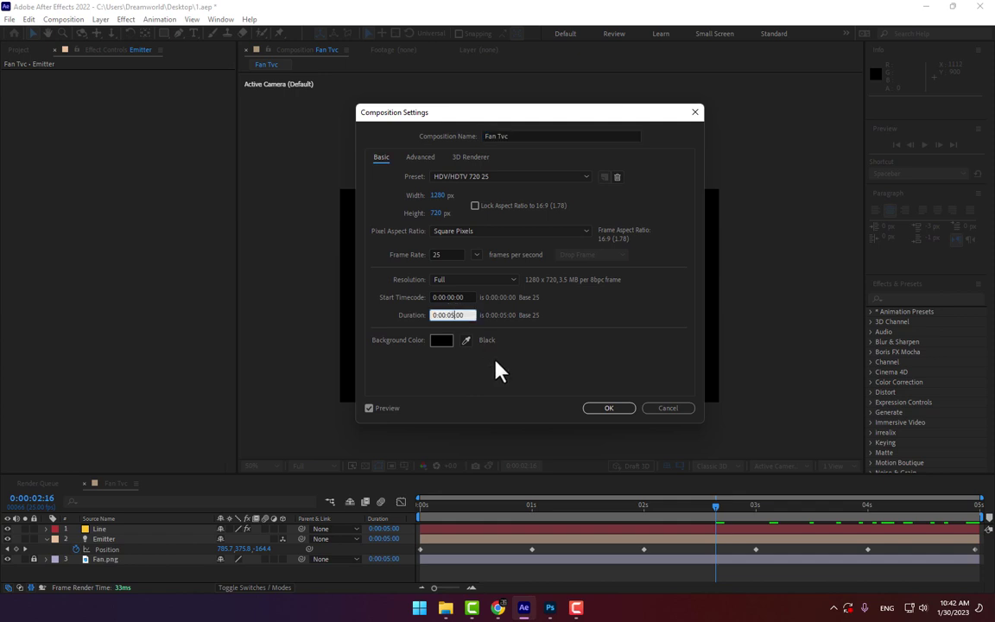
pyautogui.press('BackSpace')
pyautogui.write('8')
pyautogui.press('Return')
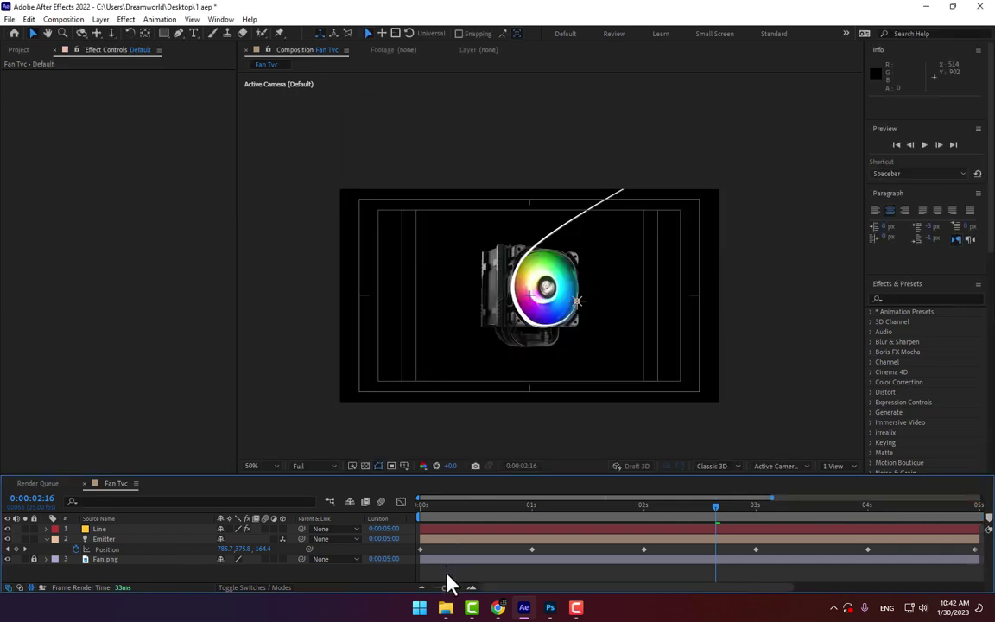
# Extend Line, Emitter and Fan.png to end at 8 seconds, then lock Fan.png.
pyautogui.moveTo(440, 589); pyautogui.dragTo(423, 589)
pyautogui.hotkey('ctrl', 'a')
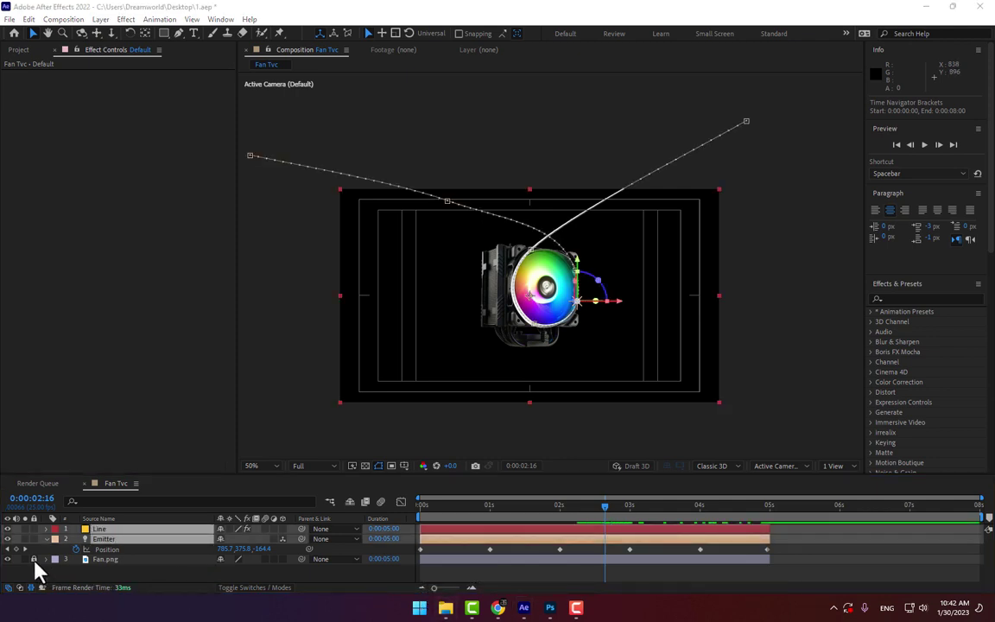
pyautogui.click(138, 548)
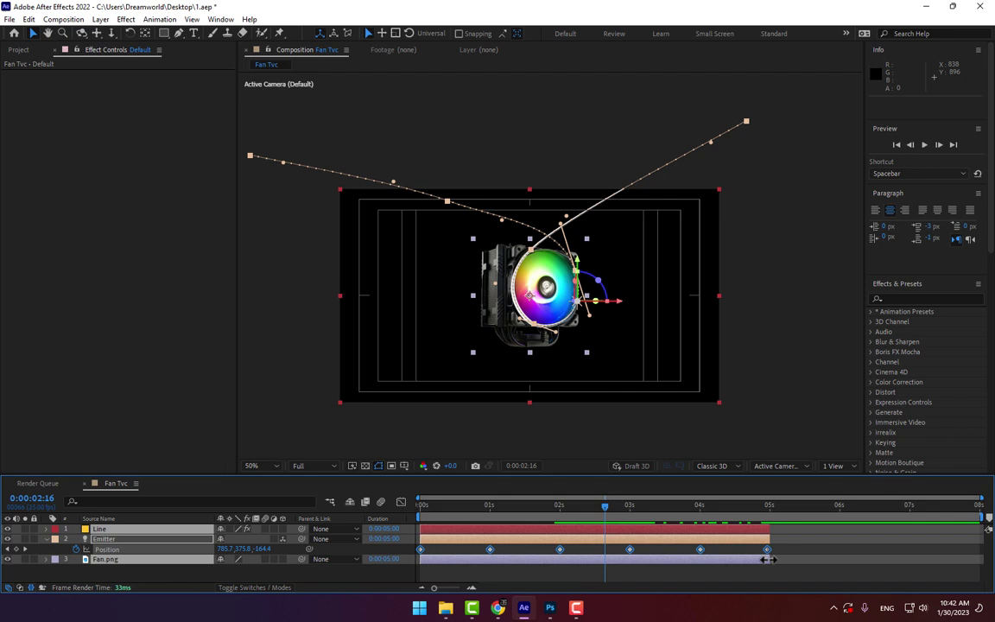
pyautogui.moveTo(766, 559); pyautogui.dragTo(978, 562)
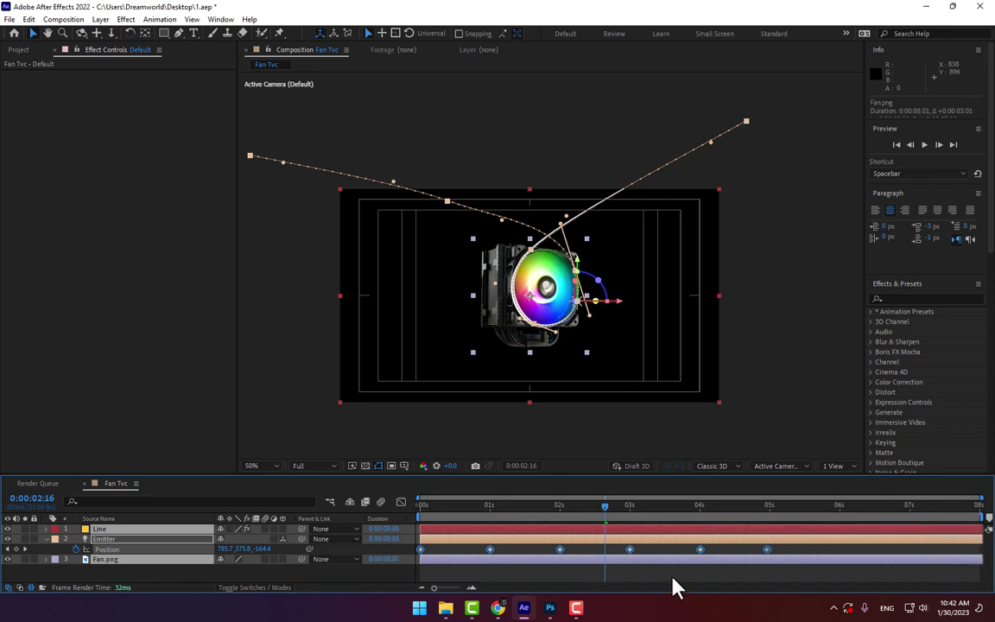
pyautogui.click(230, 581)
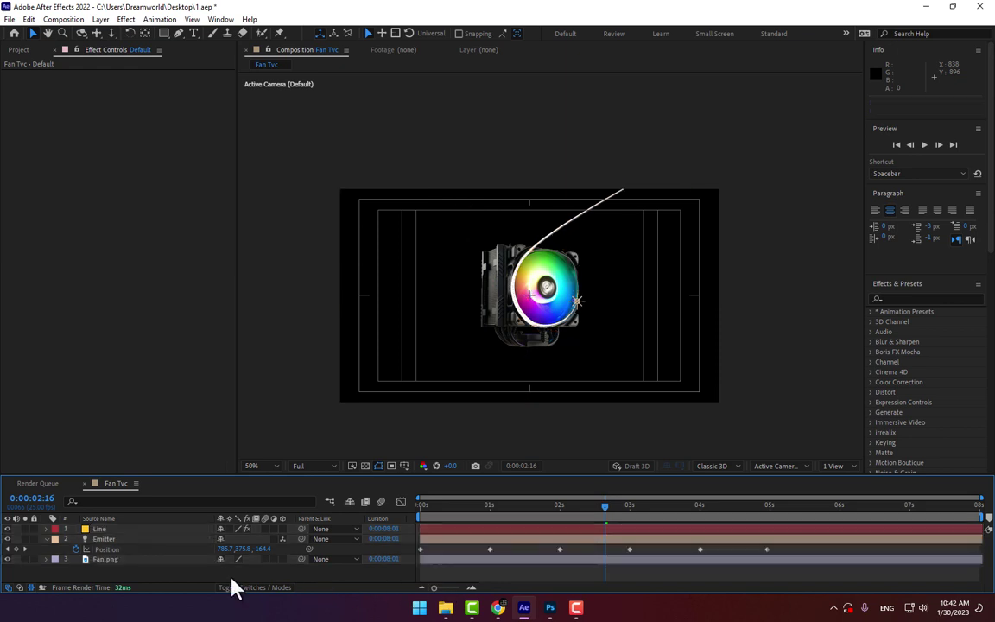
pyautogui.click(34, 558)
pyautogui.moveTo(473, 513); pyautogui.dragTo(728, 496)
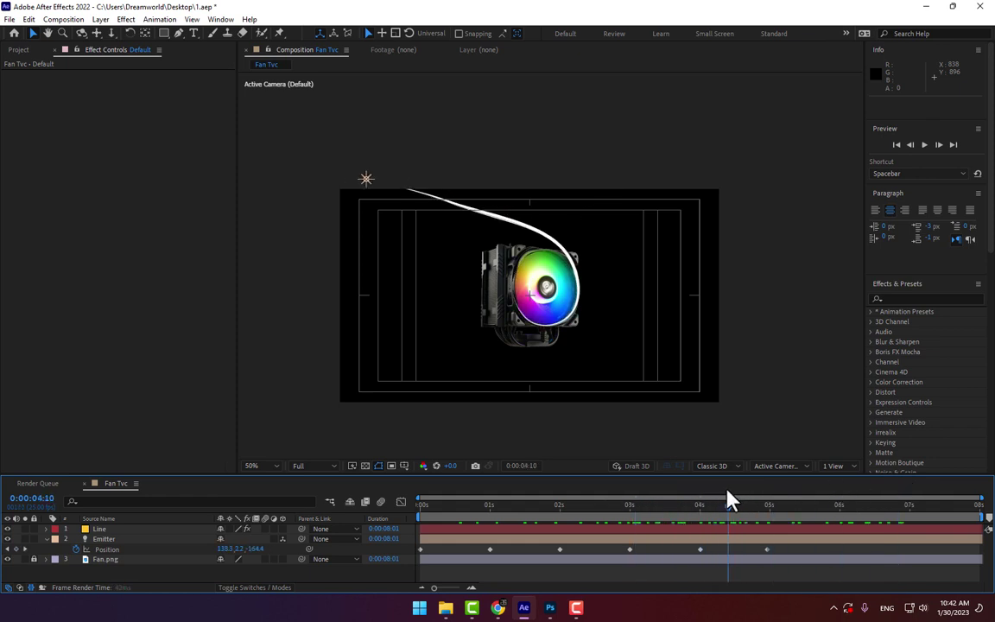
# Drag the Emitter's keyframe position and the path point above the fan so the trail sweeps from upper left.
pyautogui.click(667, 530)
pyautogui.click(562, 297)
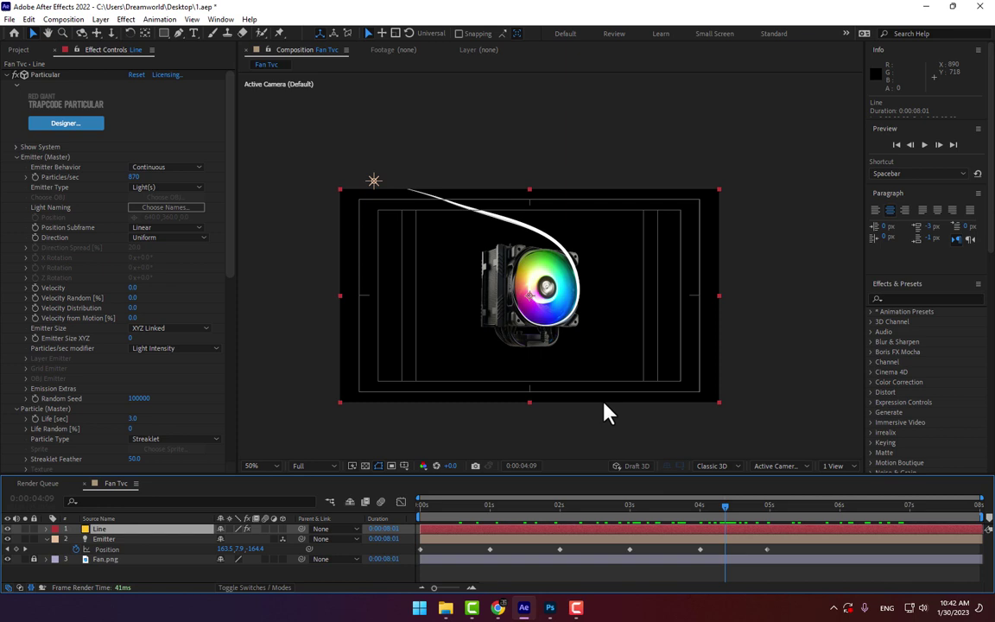
pyautogui.click(376, 192)
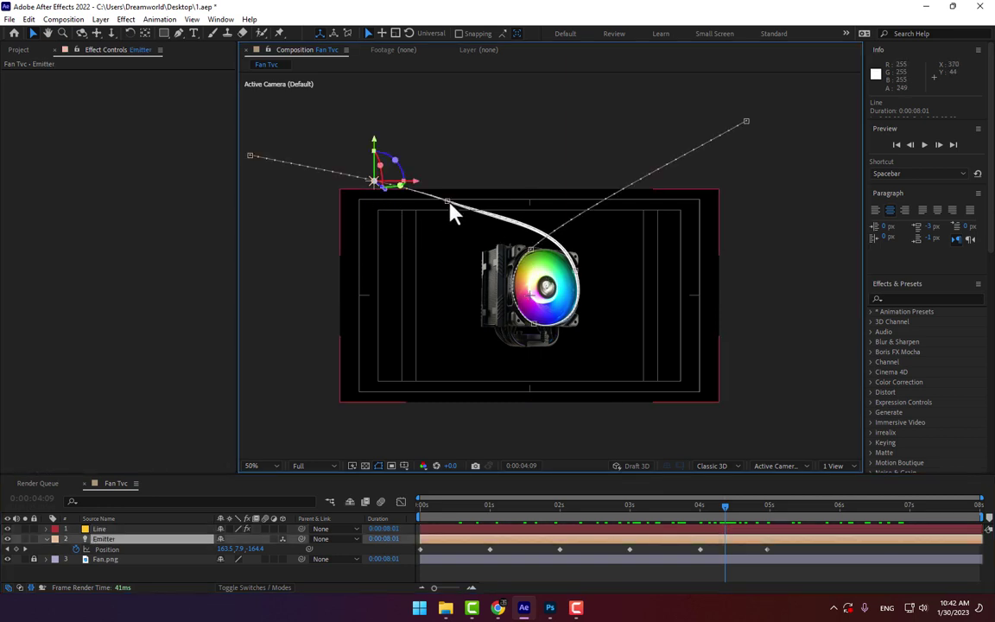
pyautogui.moveTo(505, 229); pyautogui.dragTo(566, 235)
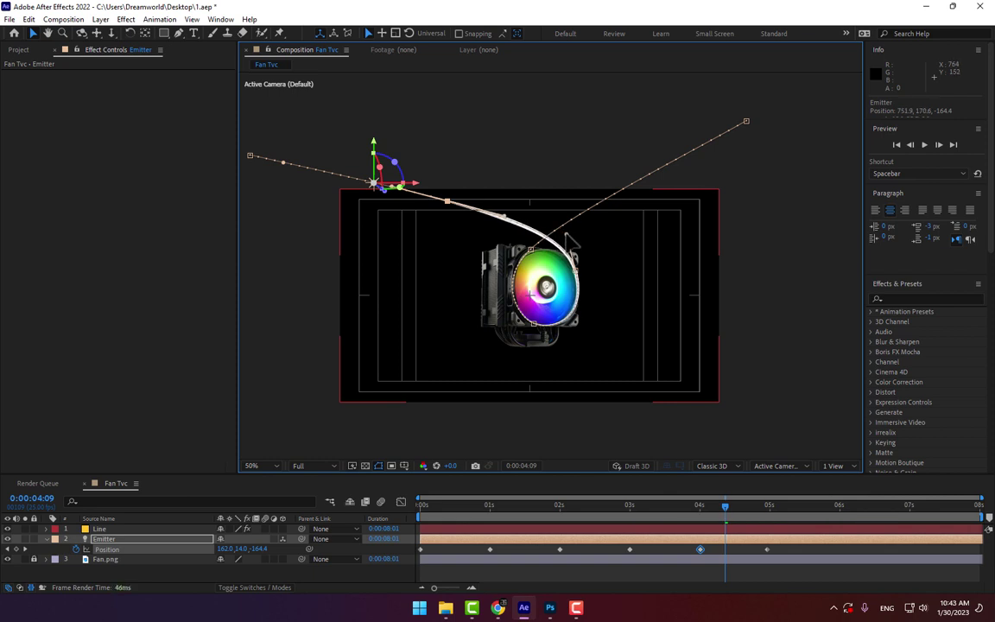
pyautogui.moveTo(450, 209); pyautogui.dragTo(498, 217)
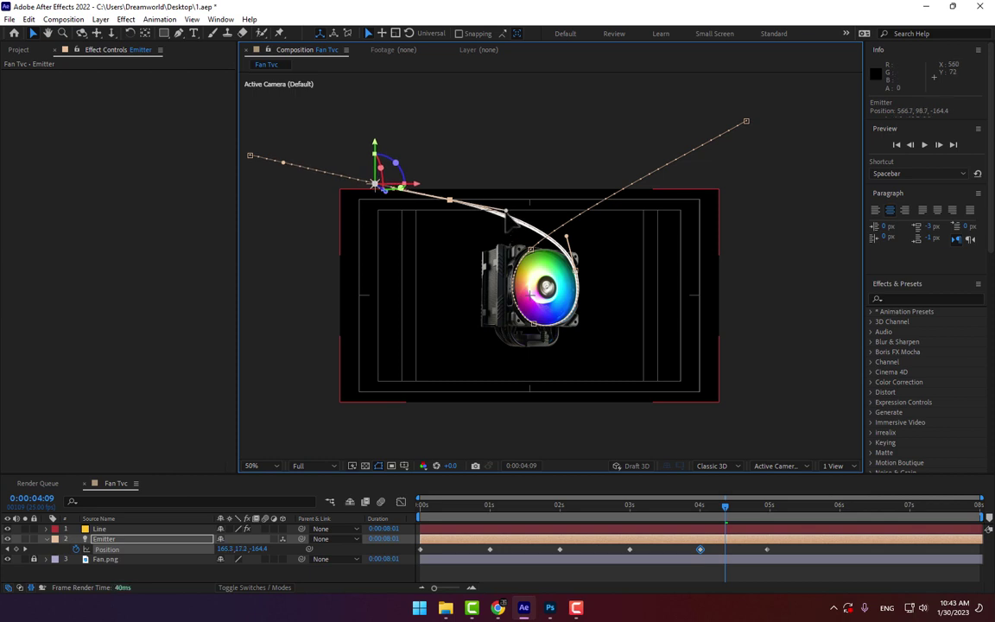
pyautogui.moveTo(469, 518); pyautogui.dragTo(676, 527)
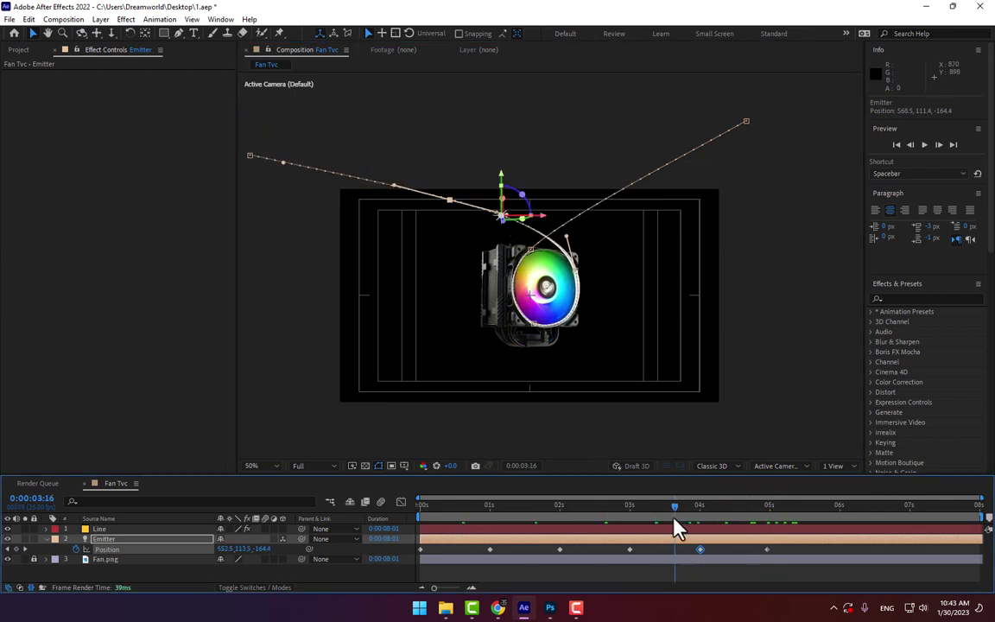
pyautogui.click(423, 576)
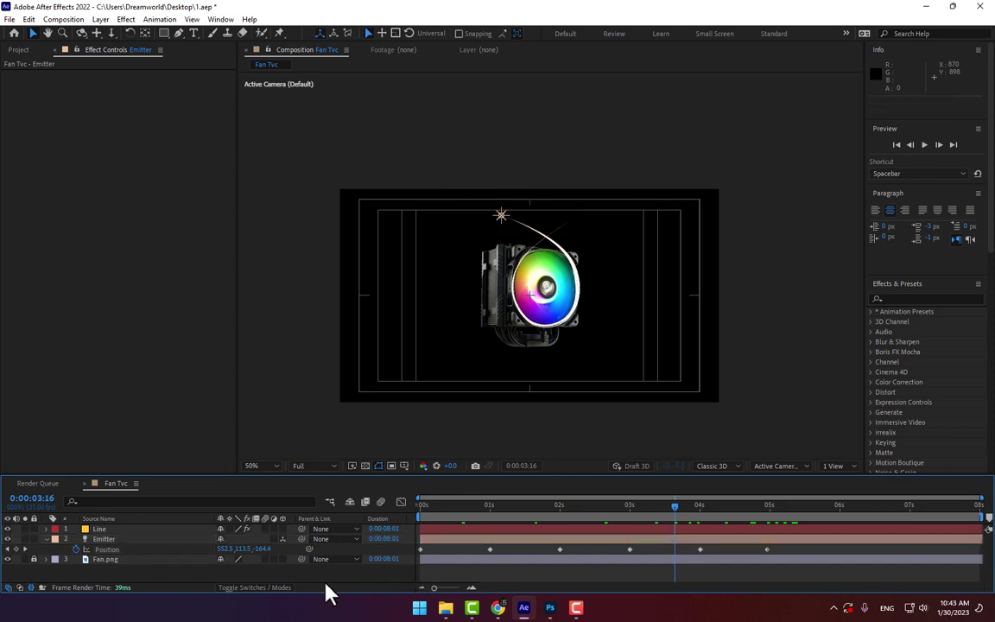
# Sample orange from the fan as the trail colour, then shift it to yellow.
pyautogui.click(105, 529)
pyautogui.scroll(-10, 214, 284)
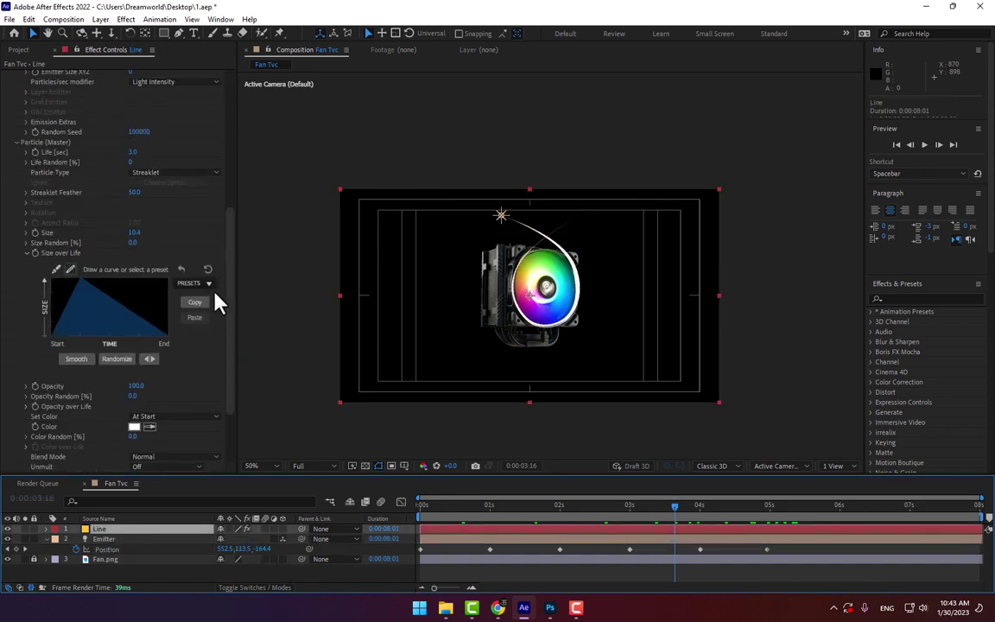
pyautogui.scroll(-3, 219, 302)
pyautogui.click(150, 336)
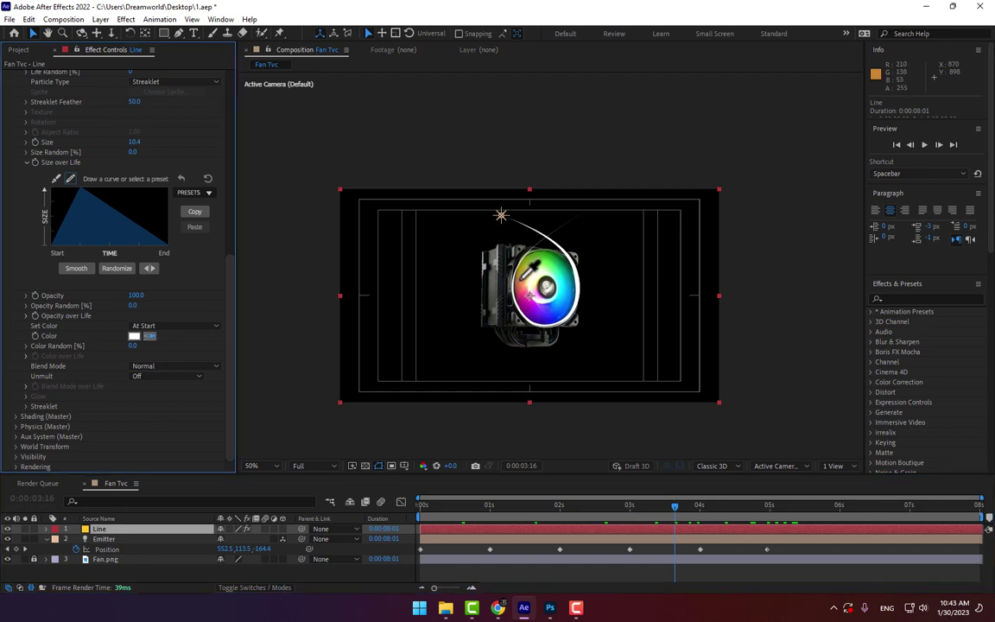
pyautogui.click(474, 266)
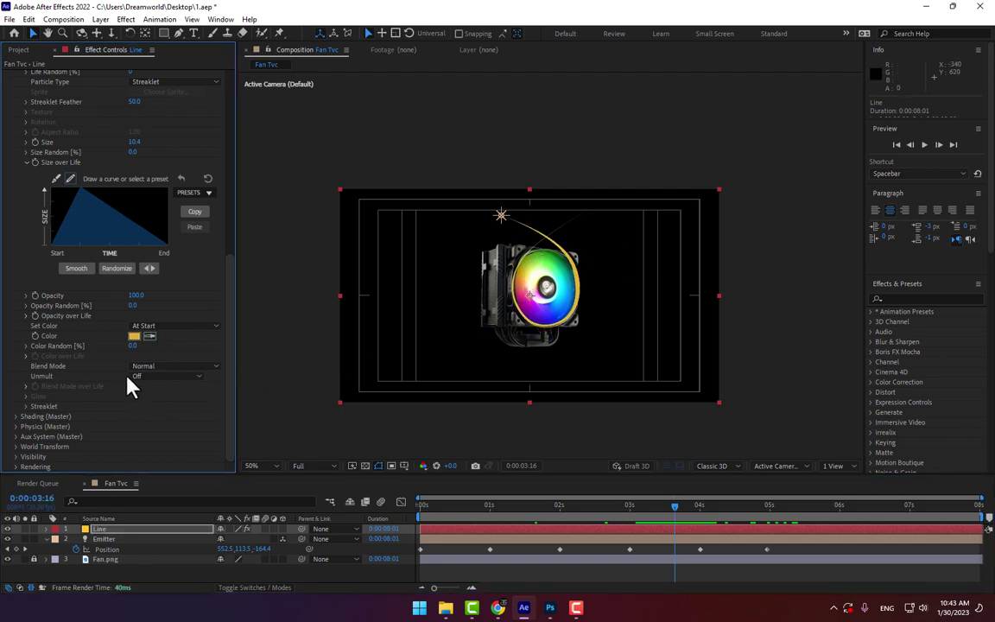
pyautogui.click(134, 336)
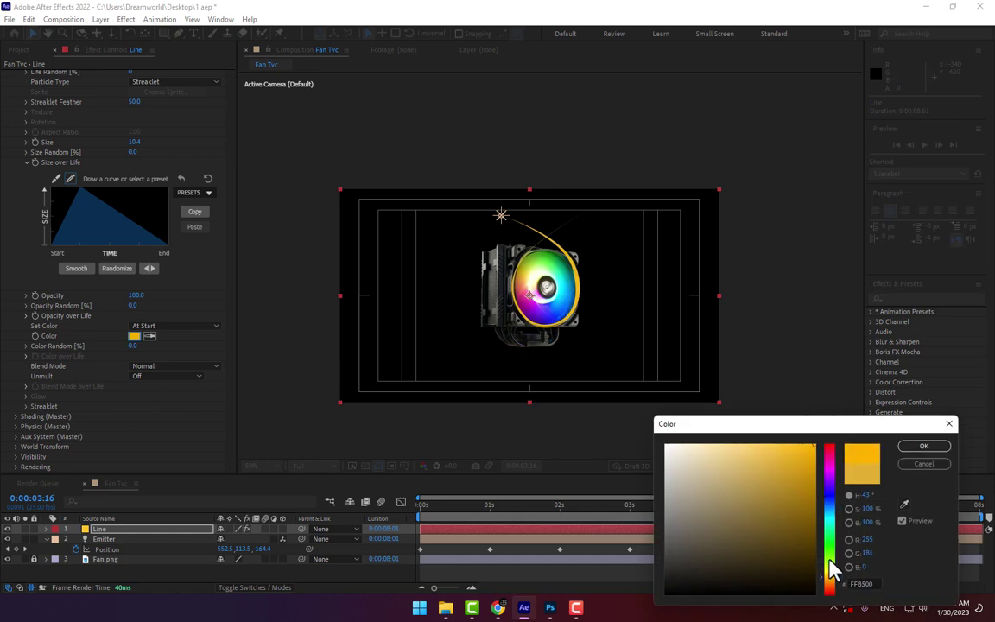
pyautogui.click(831, 569)
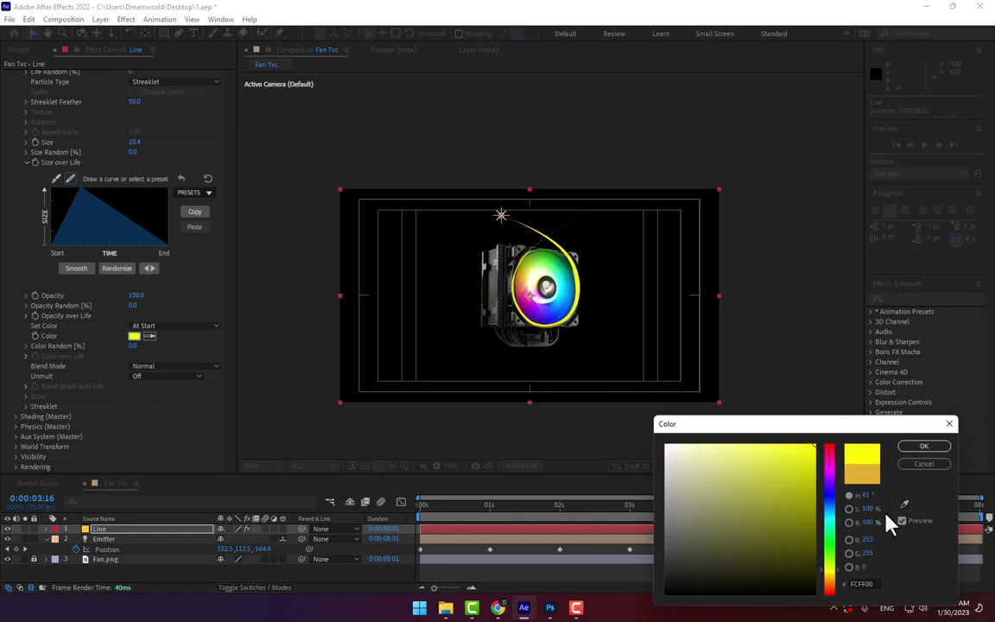
pyautogui.click(922, 447)
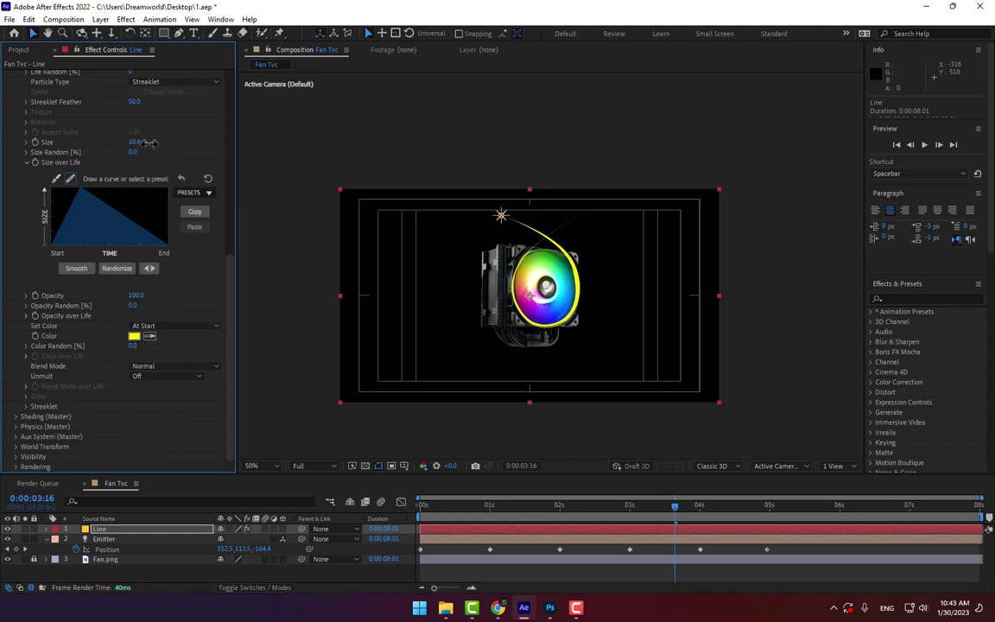
# Enlarge the streaklet particles and set their opacity to about 8.3 for a faint trail.
pyautogui.moveTo(134, 142); pyautogui.dragTo(185, 147)
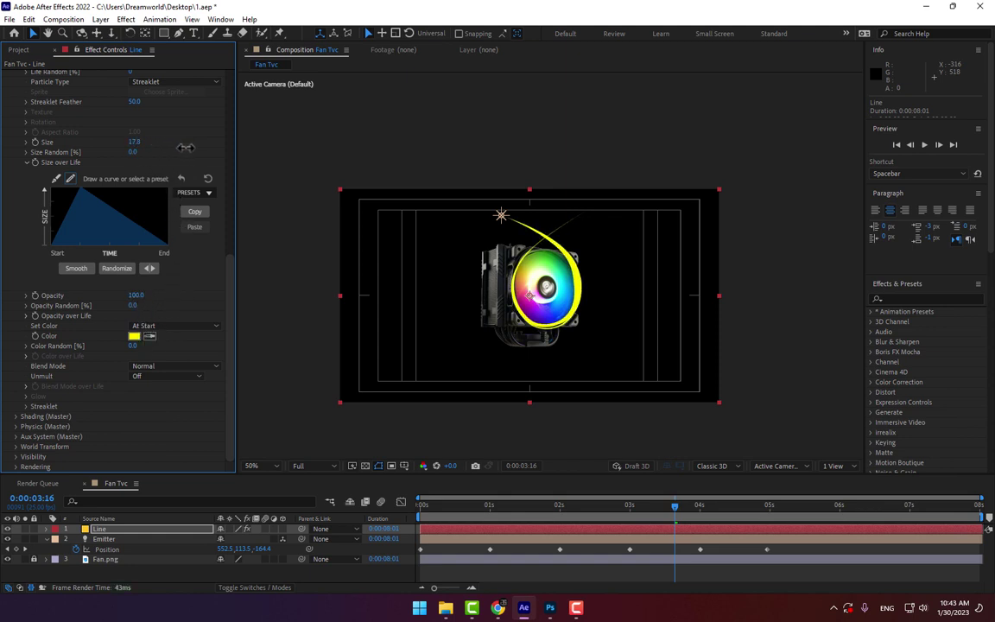
pyautogui.click(135, 295)
pyautogui.write('0')
pyautogui.press('Return')
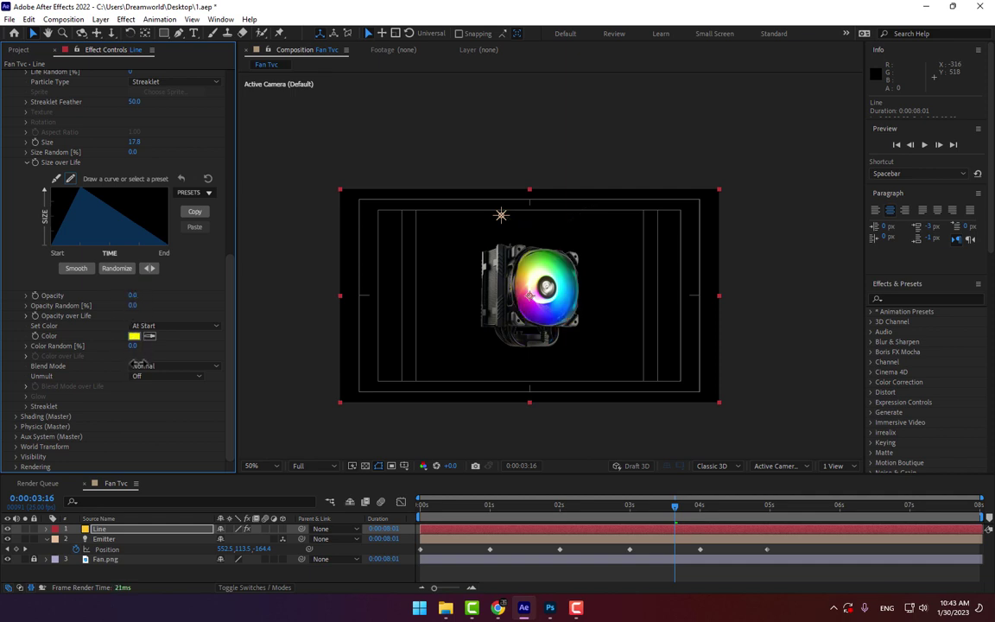
pyautogui.write('1')
pyautogui.press('Return')
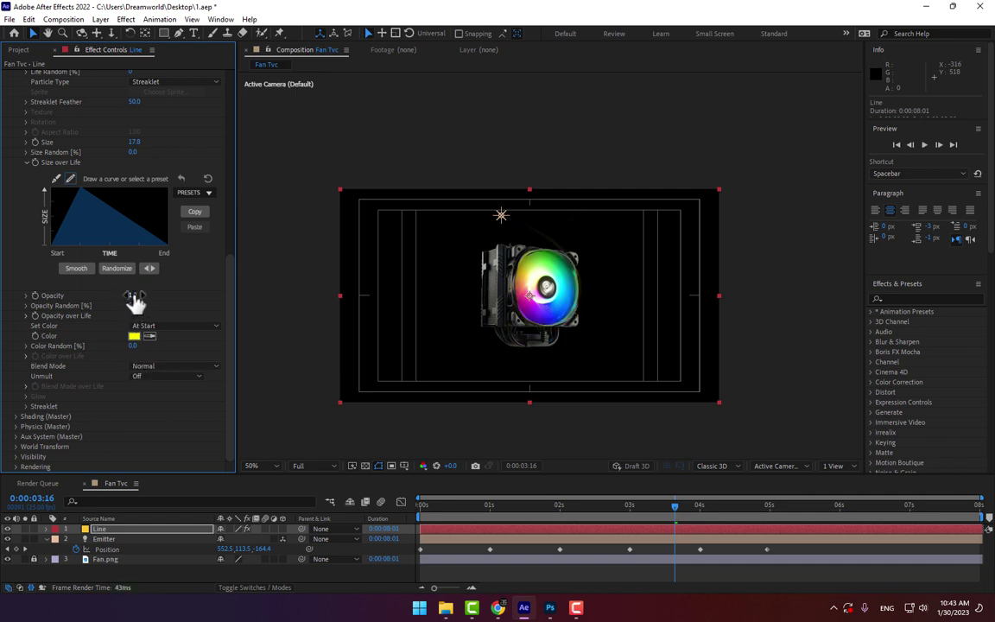
pyautogui.moveTo(138, 295); pyautogui.dragTo(178, 297)
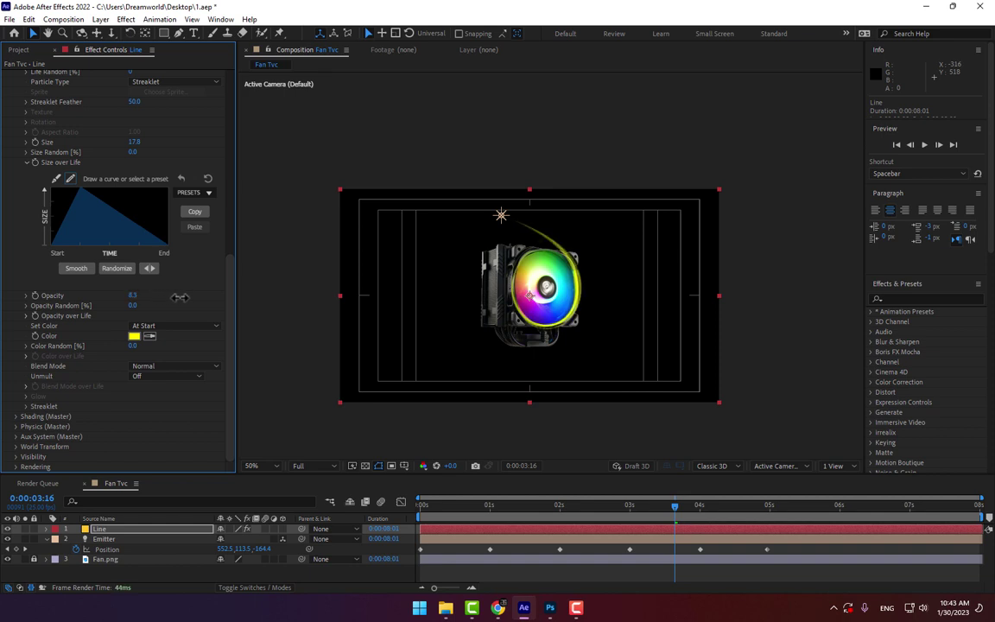
# Search 'glow' in Effects & Presets and apply Stylize > Glow to the Line layer.
pyautogui.click(926, 298)
pyautogui.write('glow')
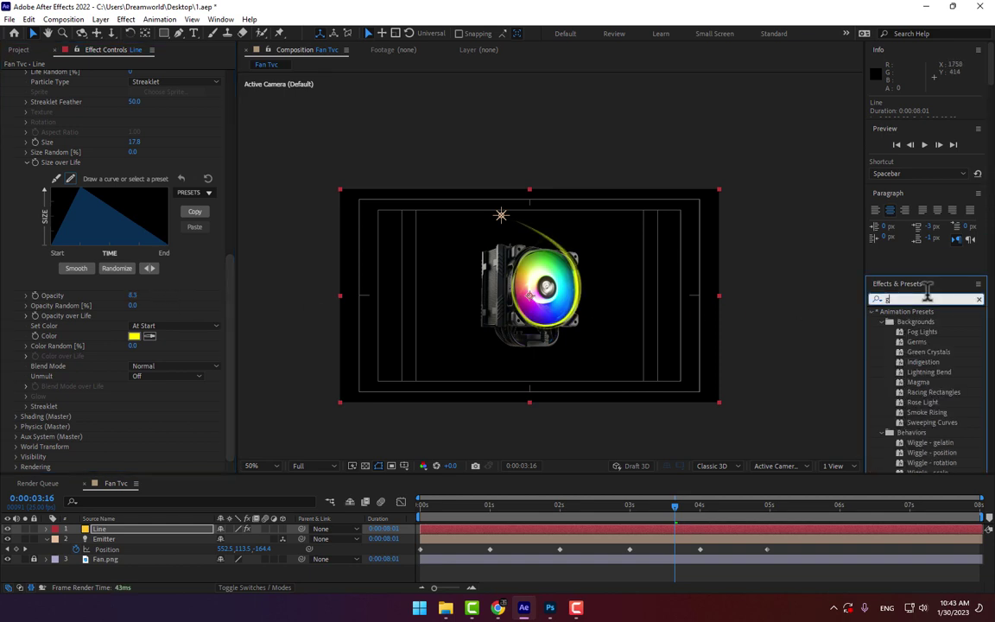
pyautogui.doubleClick(917, 412)
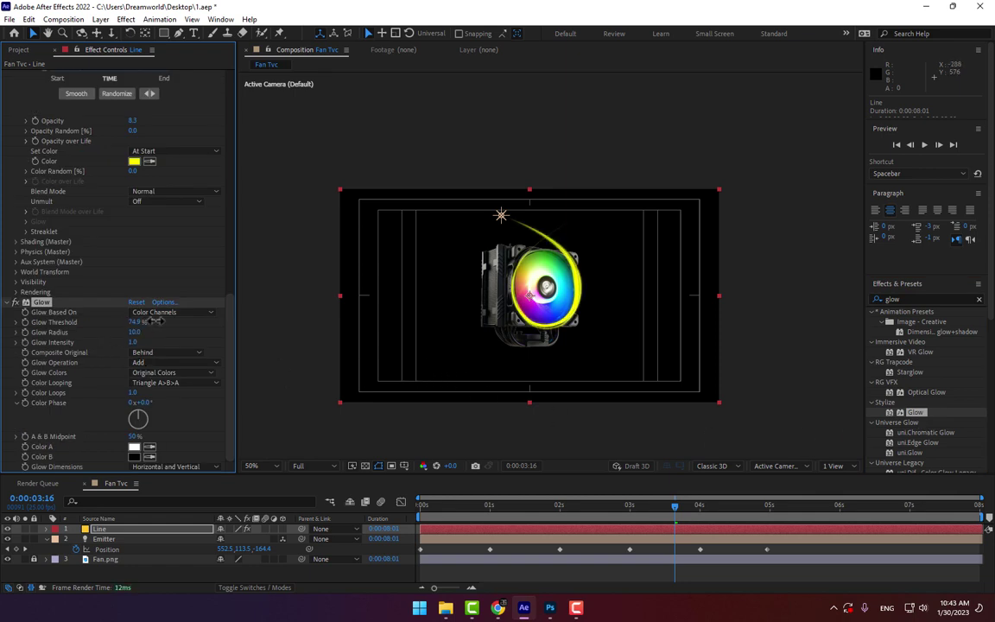
# Raise the Line layer's Glow Radius to 53.0 and scrub the timeline to check the bloom.
pyautogui.moveTo(133, 331); pyautogui.dragTo(164, 332)
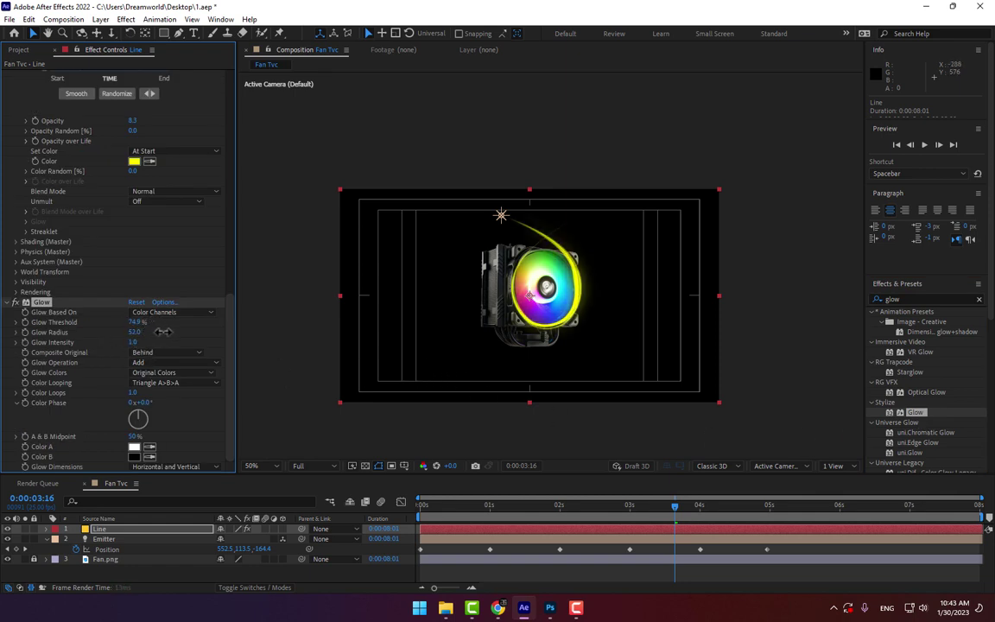
pyautogui.moveTo(486, 511)
pyautogui.mouseDown()
pyautogui.moveTo(742, 531)
pyautogui.moveTo(633, 535)
pyautogui.moveTo(674, 533)
pyautogui.mouseUp()
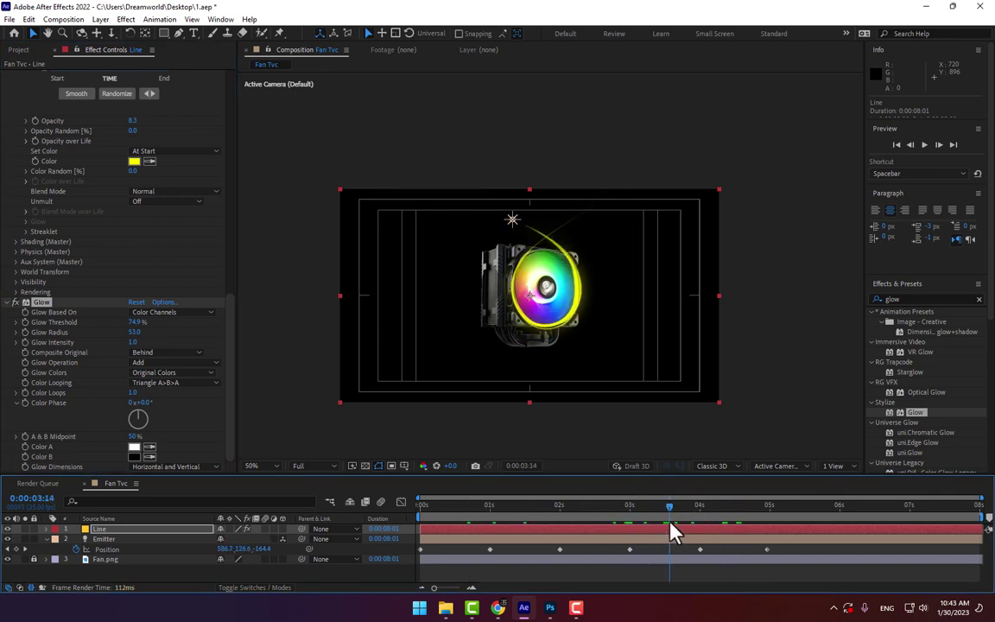
pyautogui.click(380, 579)
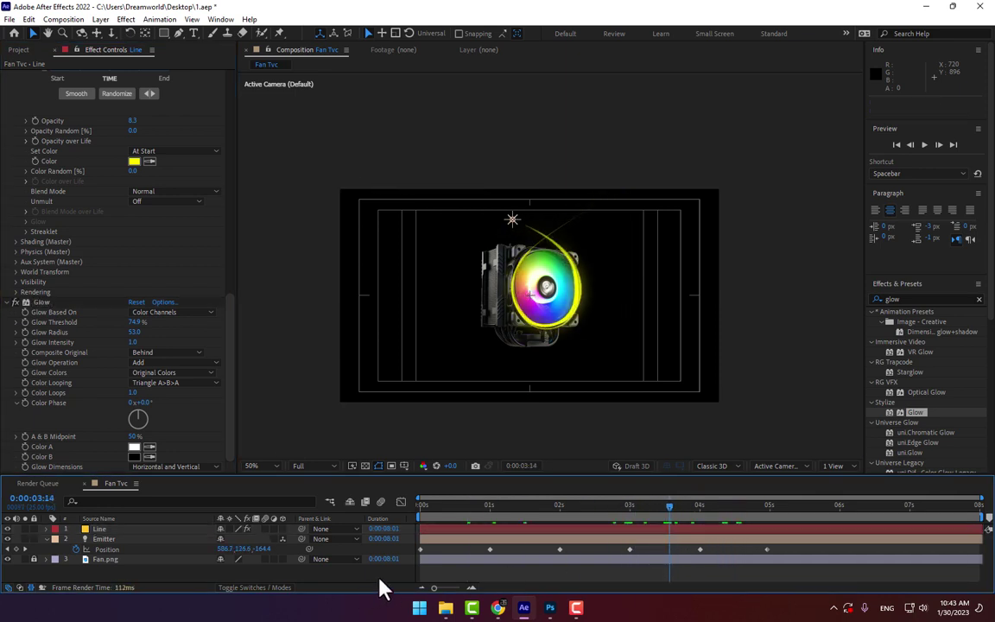
pyautogui.click(106, 539)
# Pre-compose the Line and Emitter layers into a new comp named 'Line 1 Yellow'.
pyautogui.keyDown('shift'); pyautogui.click(100, 528); pyautogui.keyUp('shift')
pyautogui.rightClick(100, 529)
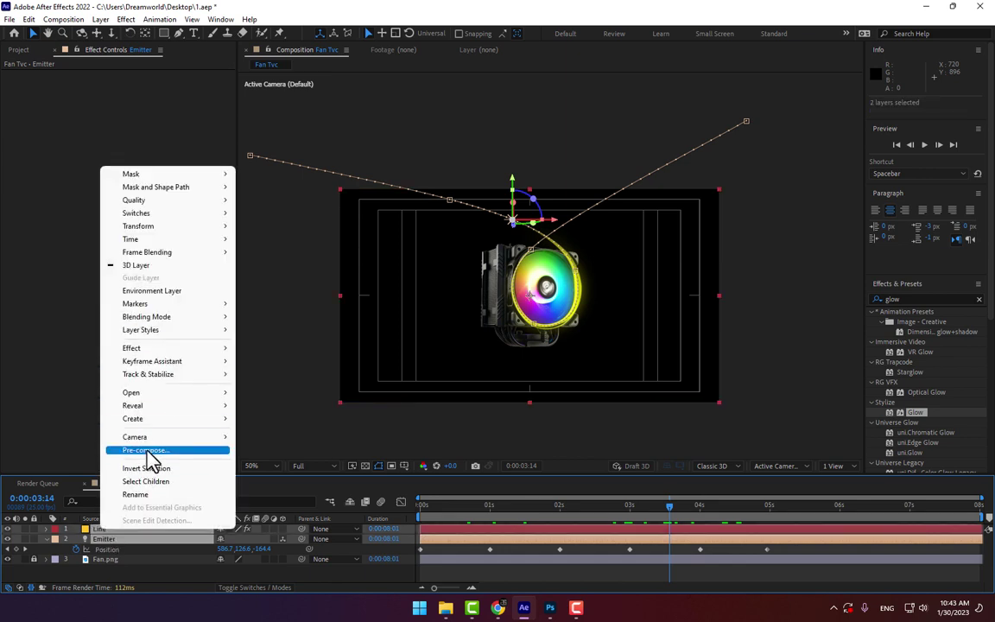
pyautogui.click(148, 450)
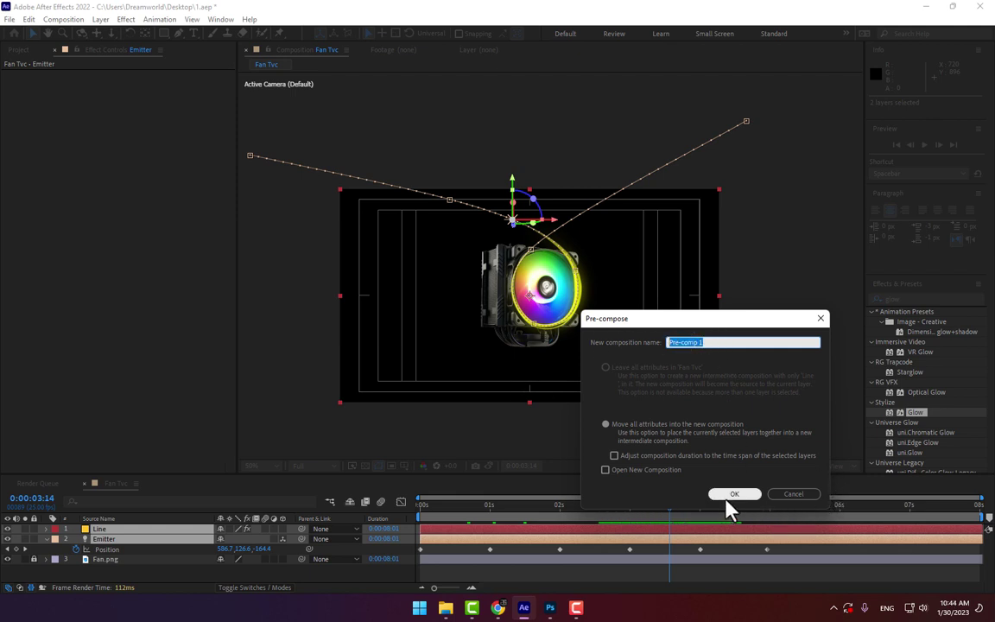
pyautogui.write('Line 1 Yellow')
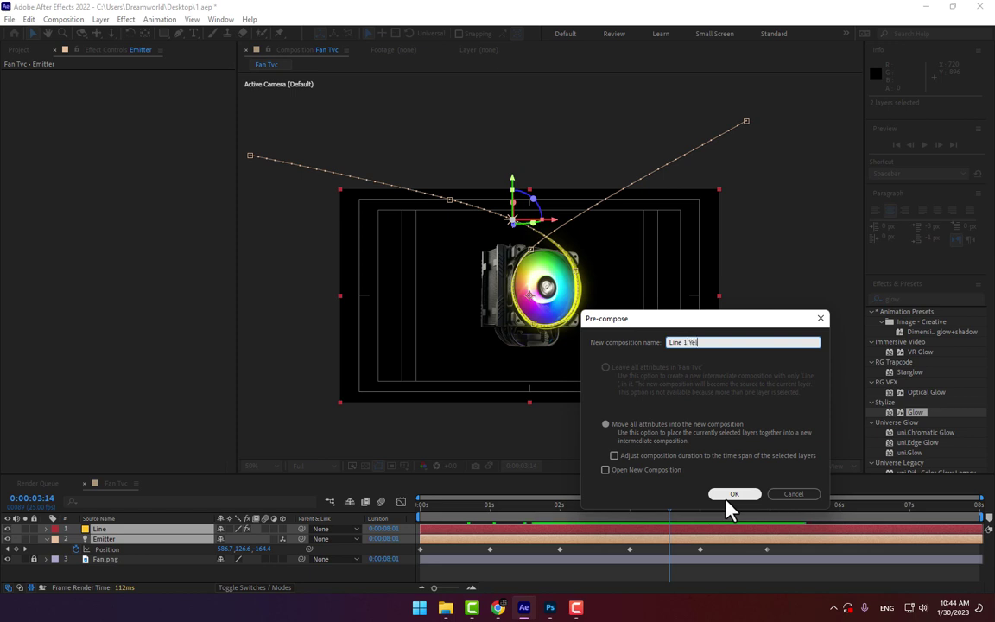
pyautogui.click(726, 499)
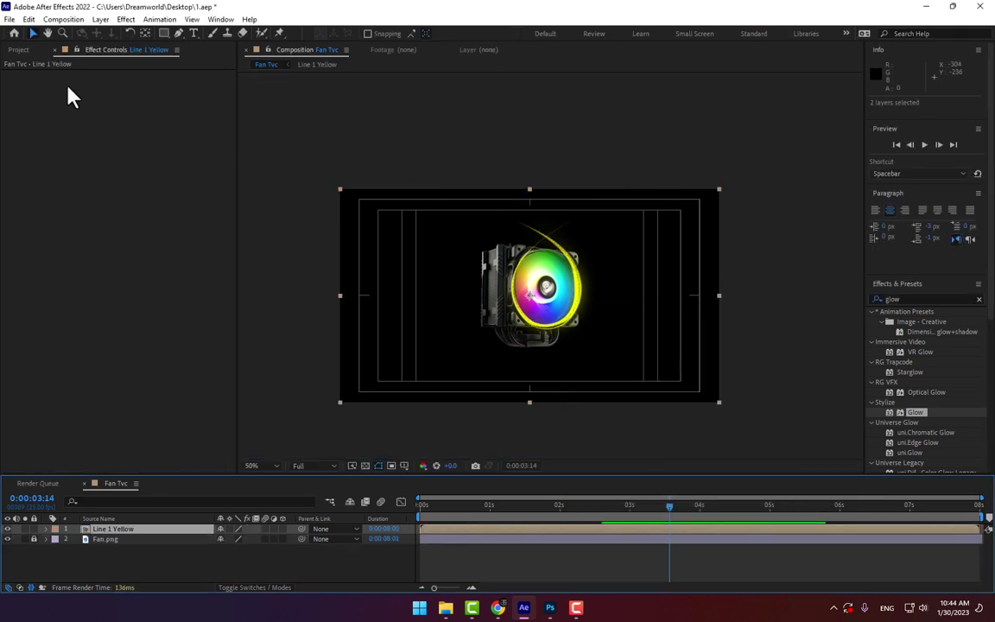
# Duplicate Line 1 Yellow into the timeline, flip the copy horizontally, and unlock Fan.png.
pyautogui.click(19, 49)
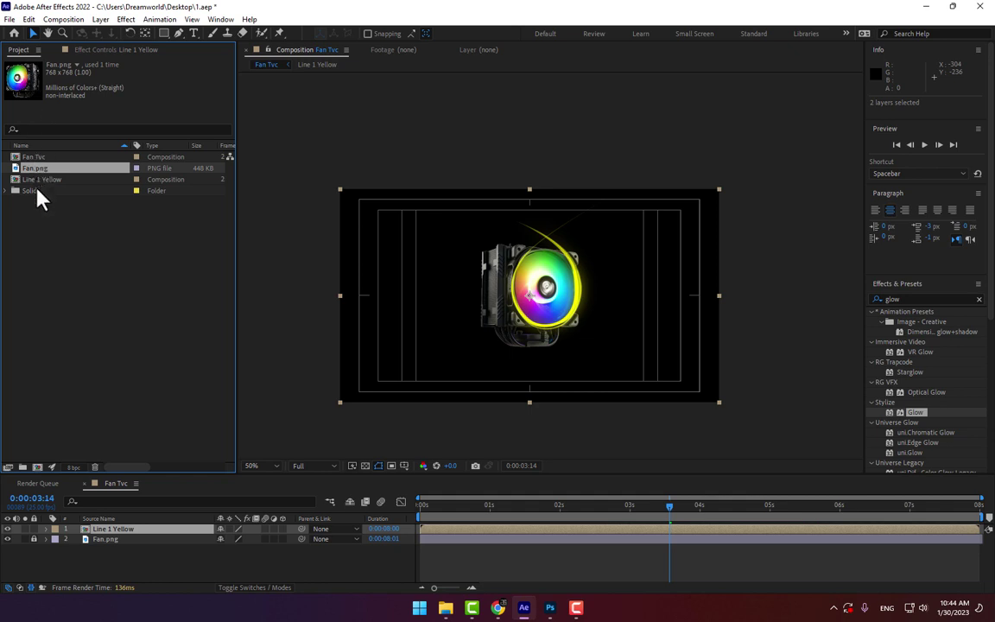
pyautogui.click(38, 182)
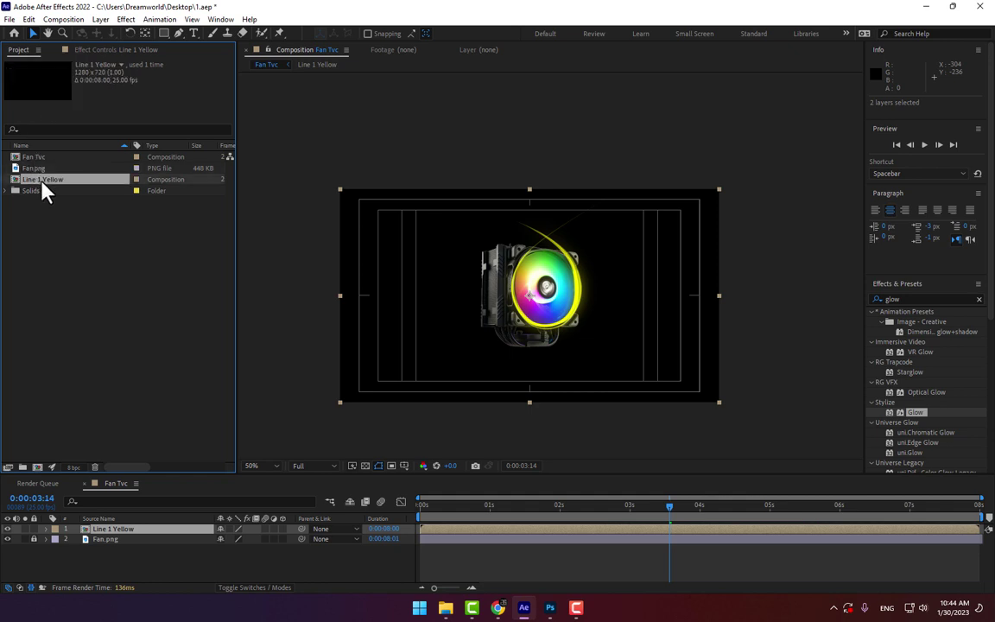
pyautogui.hotkey('ctrl', 'd')
pyautogui.moveTo(44, 190); pyautogui.dragTo(126, 535)
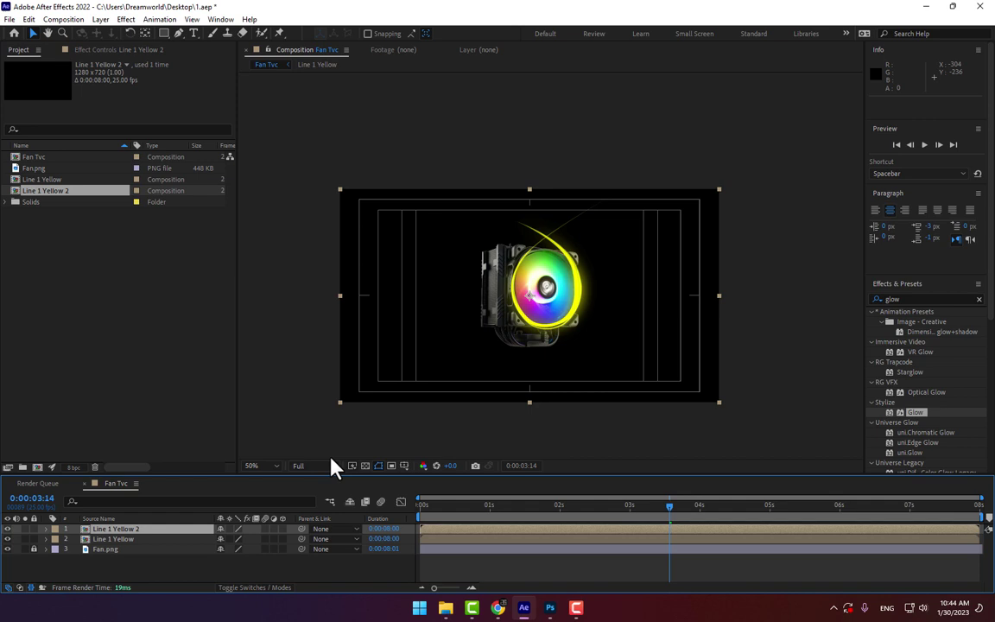
pyautogui.rightClick(590, 285)
pyautogui.moveTo(615, 278)
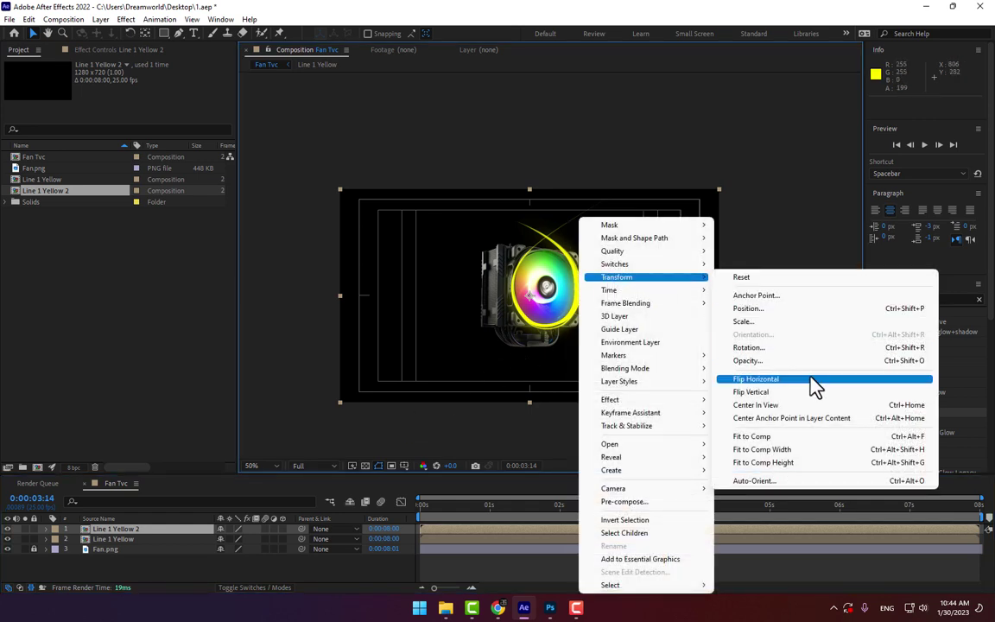
pyautogui.click(807, 380)
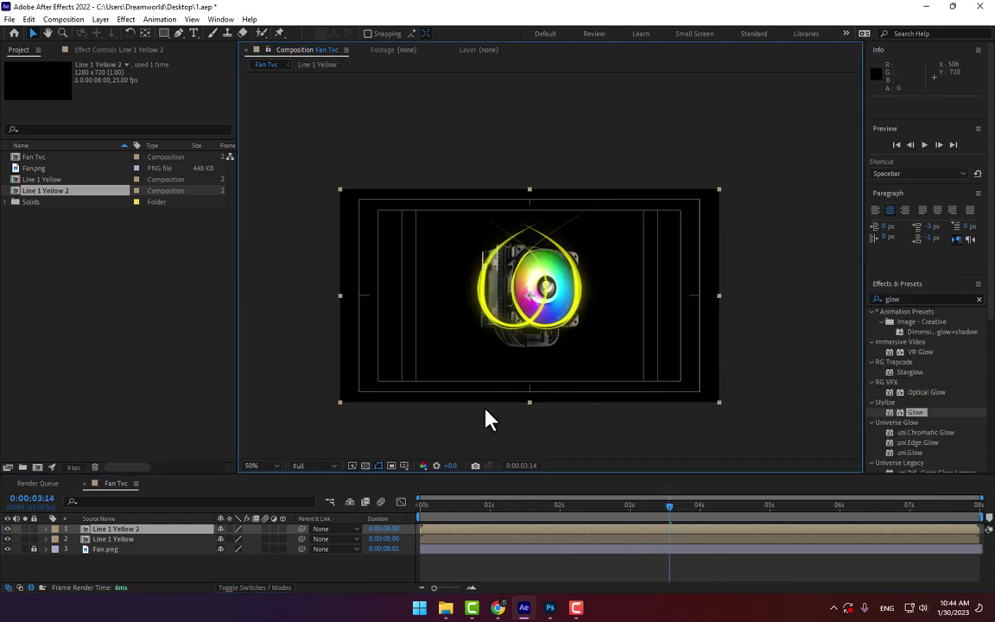
pyautogui.click(34, 548)
pyautogui.click(93, 549)
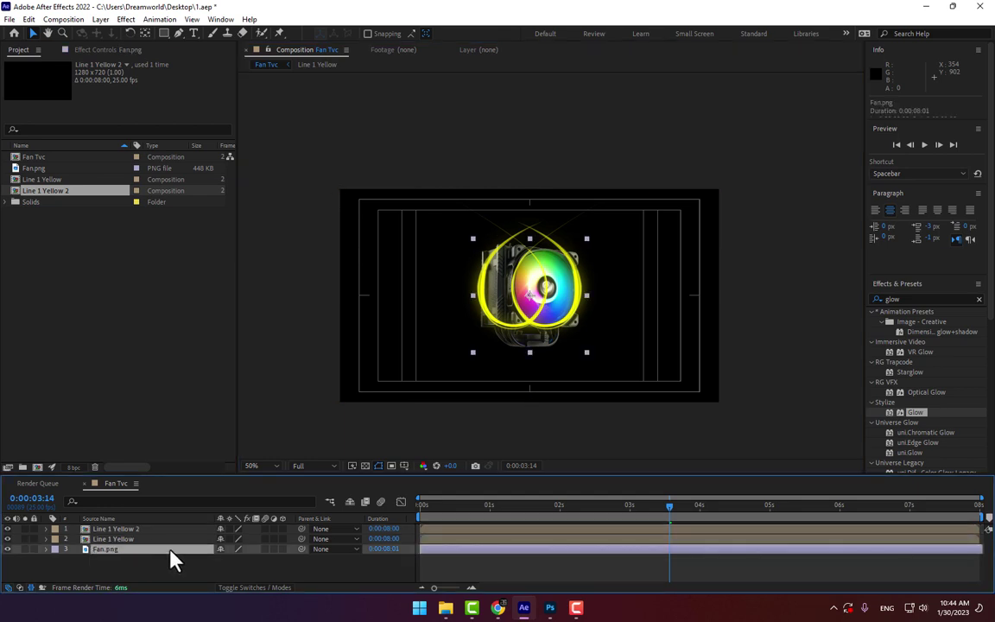
pyautogui.doubleClick(111, 528)
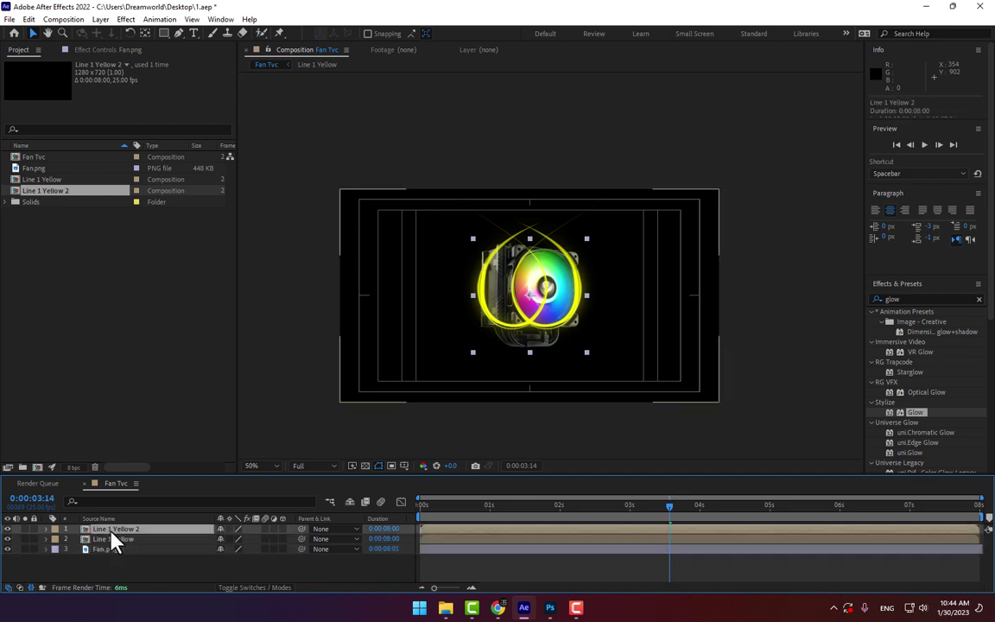
pyautogui.click(104, 482)
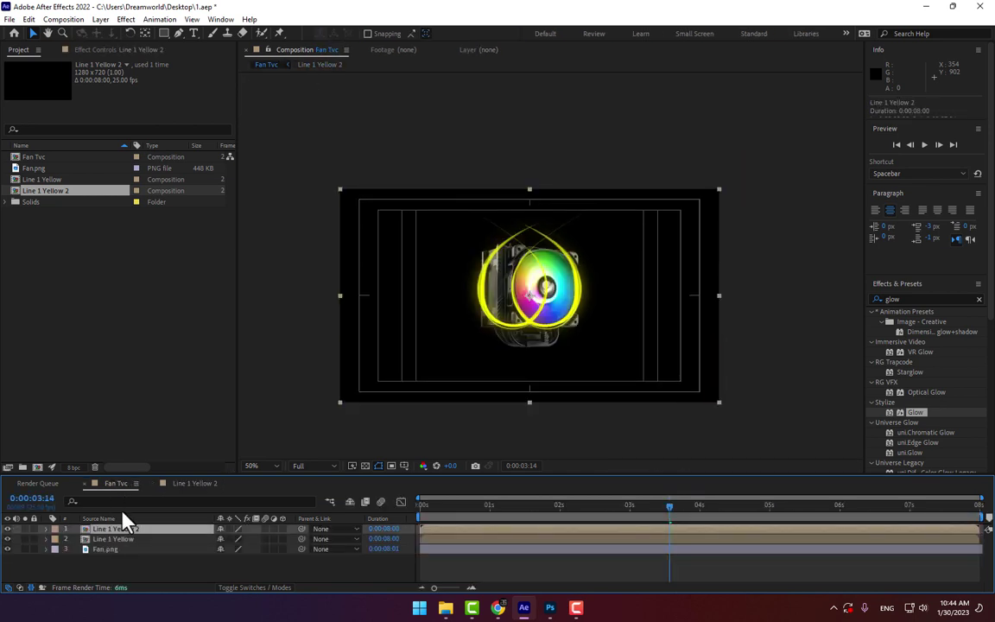
pyautogui.click(8, 539)
pyautogui.click(8, 538)
pyautogui.doubleClick(111, 530)
pyautogui.hotkey('ctrl', 'v')
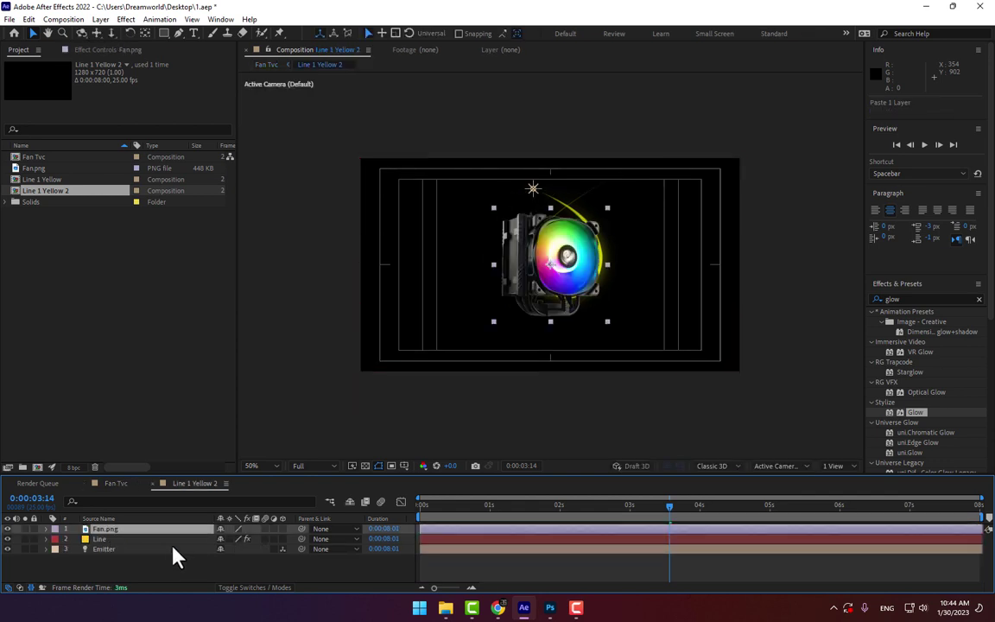
pyautogui.hotkey('ctrl', 'shift', '[')
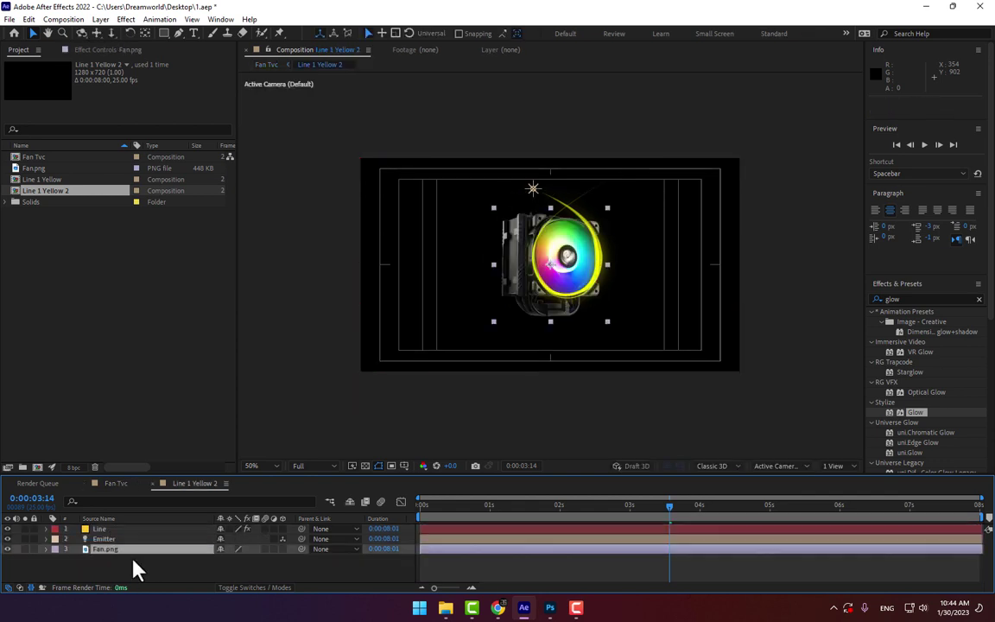
pyautogui.click(115, 484)
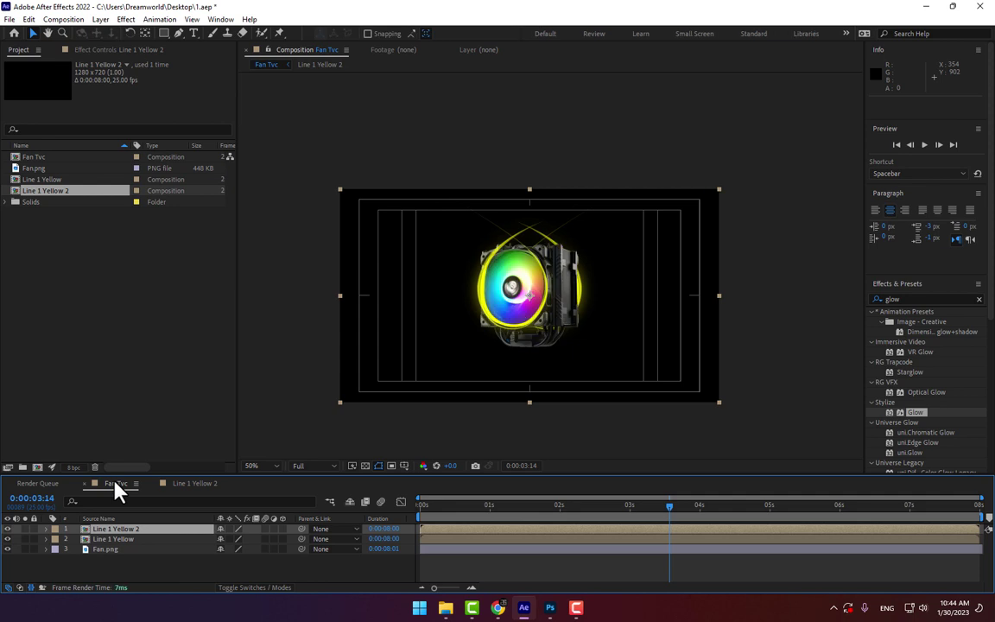
pyautogui.doubleClick(125, 528)
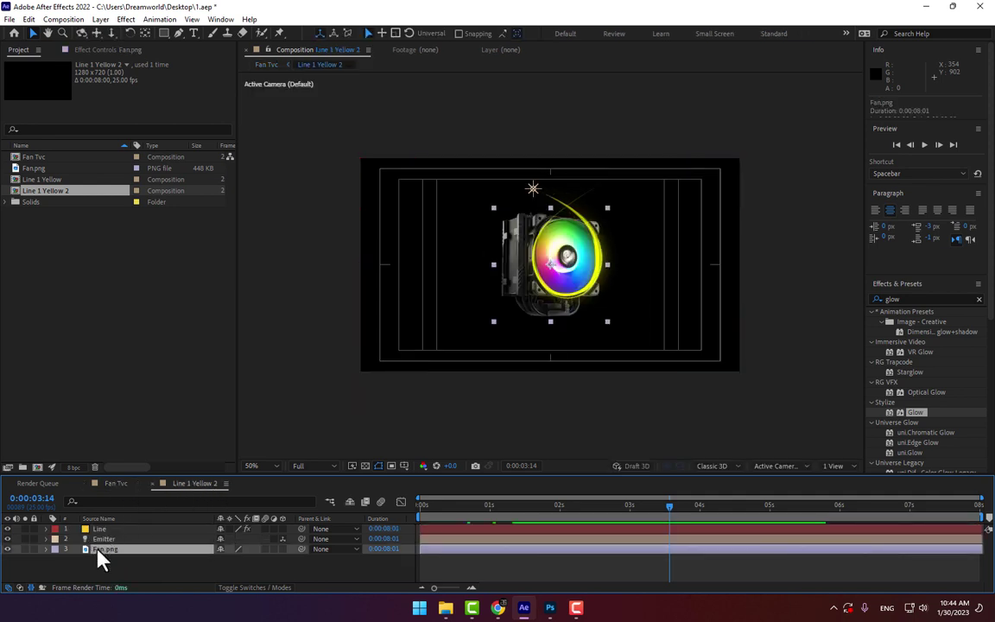
pyautogui.press('Delete')
pyautogui.click(127, 488)
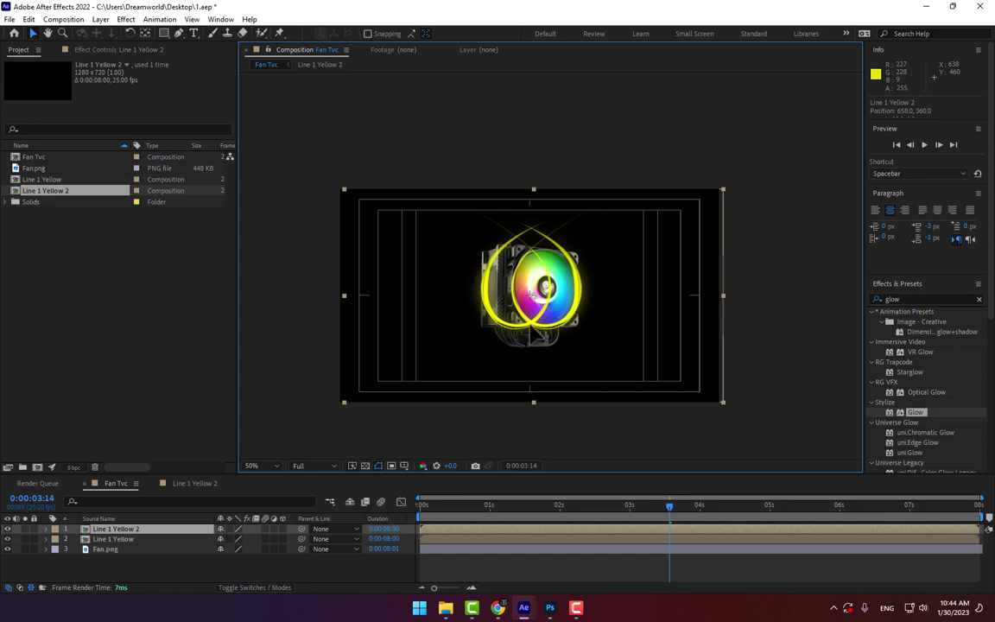
pyautogui.moveTo(529, 337); pyautogui.dragTo(560, 336)
pyautogui.press('Return')
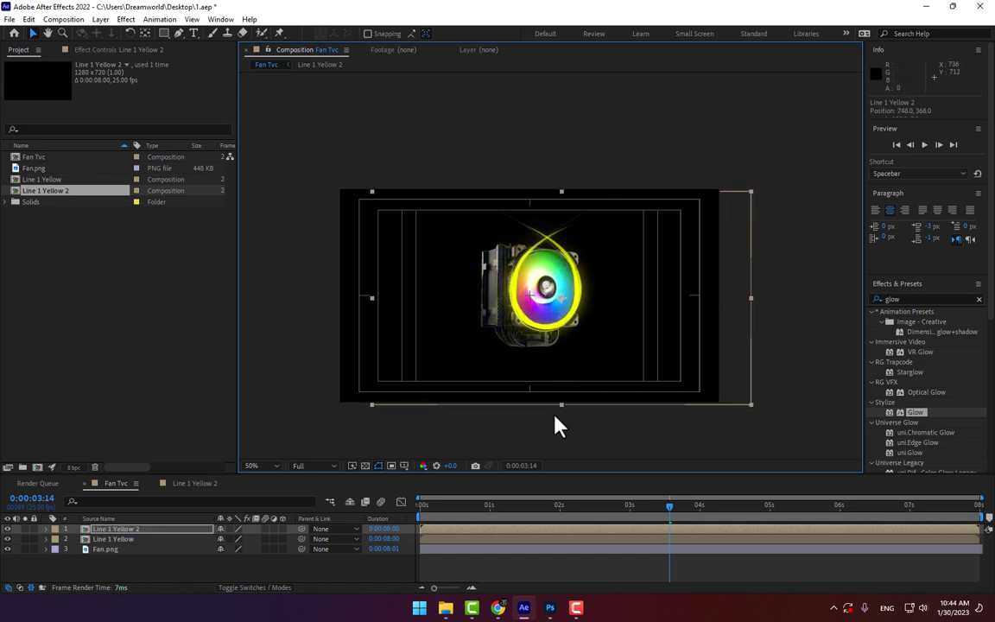
pyautogui.moveTo(440, 504); pyautogui.dragTo(763, 489)
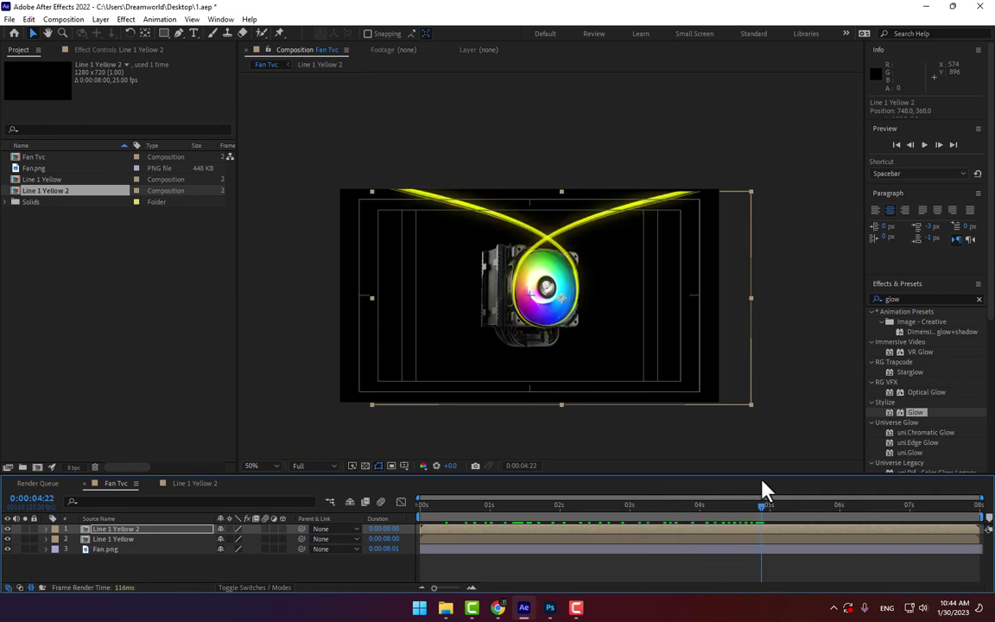
pyautogui.click(809, 396)
pyautogui.press('space')
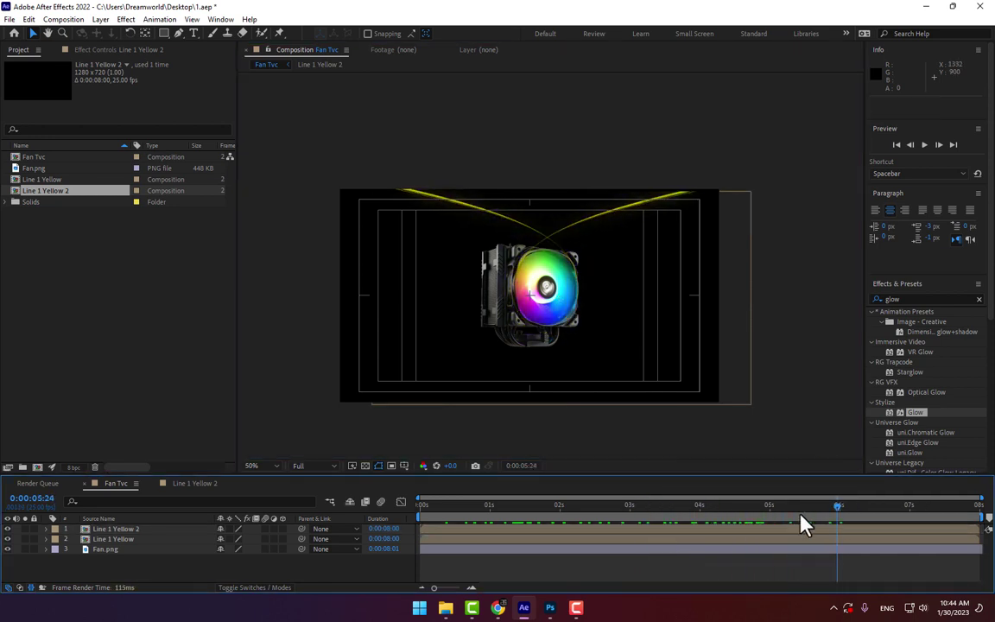
pyautogui.click(622, 504)
pyautogui.moveTo(620, 548); pyautogui.dragTo(599, 526)
pyautogui.click(116, 529)
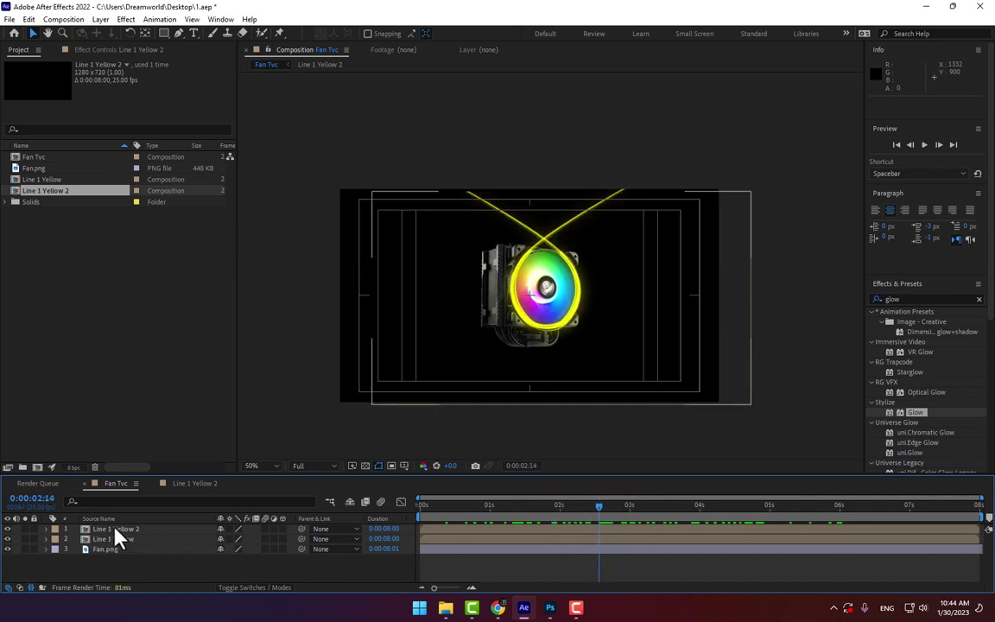
# Recolour the Line 1 Yellow 2 particles blue and preview the result in Fan Tvc.
pyautogui.doubleClick(120, 528)
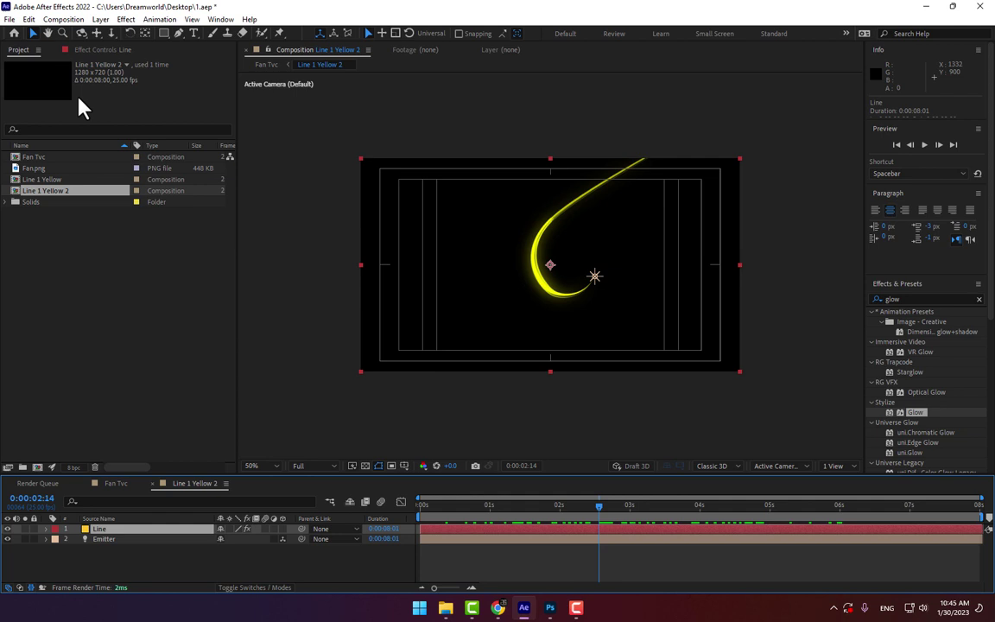
pyautogui.click(87, 50)
pyautogui.scroll(-10, 173, 285)
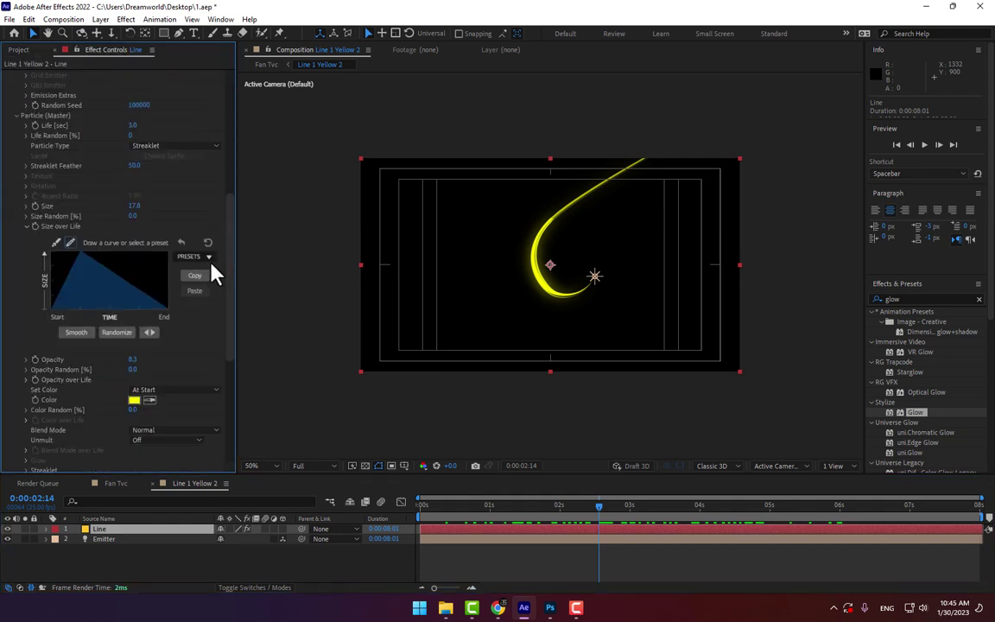
pyautogui.scroll(-4, 213, 266)
pyautogui.click(133, 268)
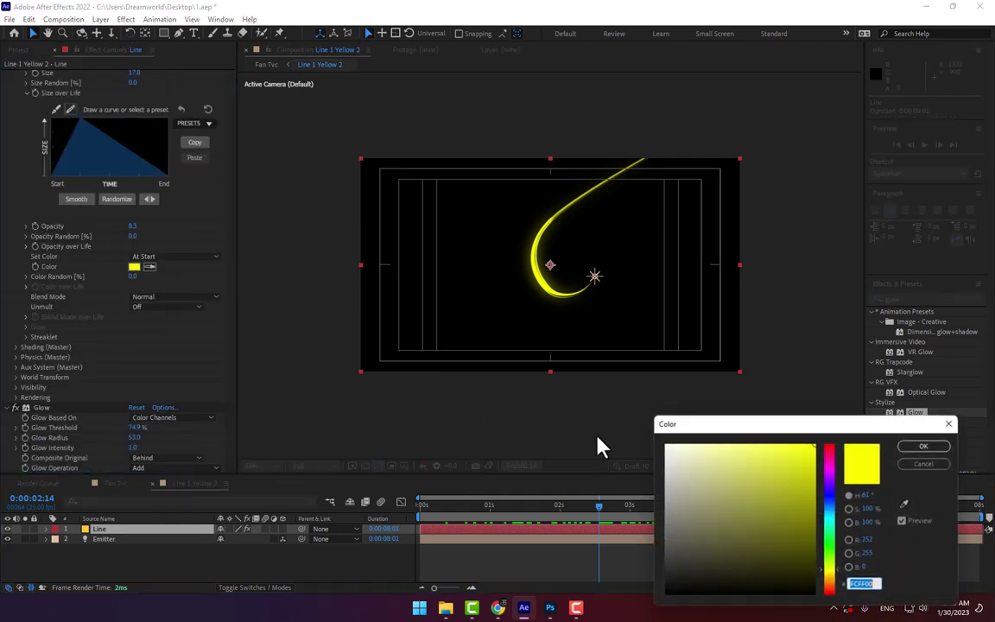
pyautogui.click(828, 517)
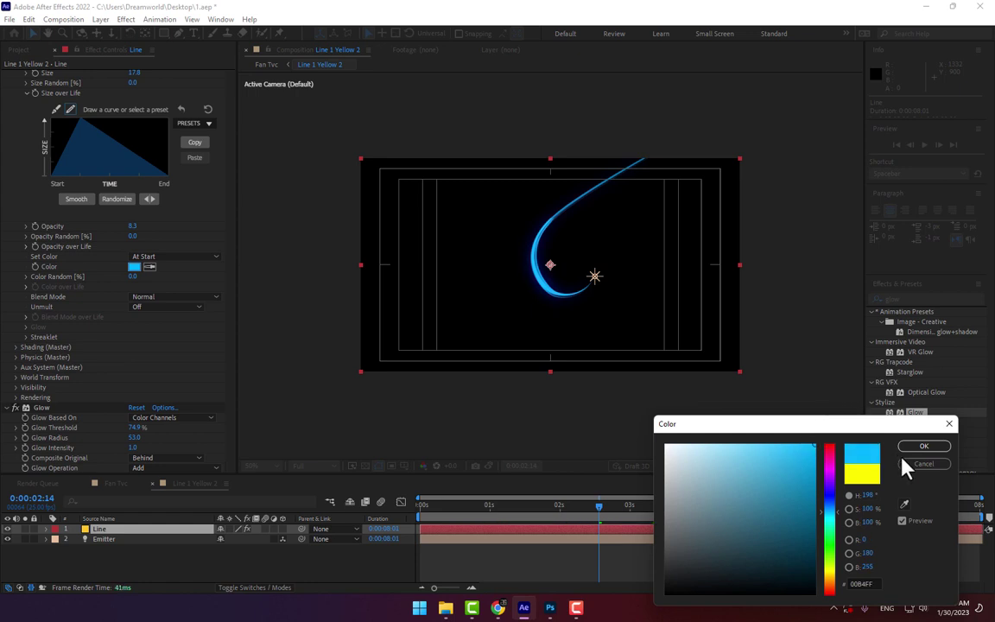
pyautogui.click(920, 446)
pyautogui.click(116, 483)
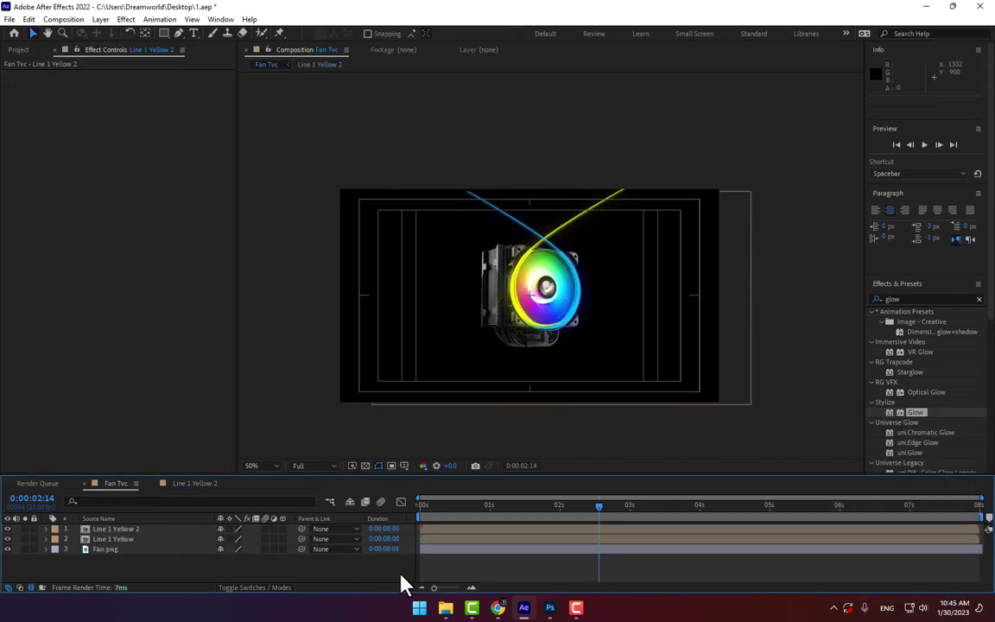
pyautogui.click(624, 506)
pyautogui.moveTo(635, 515)
pyautogui.mouseDown()
pyautogui.moveTo(769, 526)
pyautogui.moveTo(617, 544)
pyautogui.moveTo(648, 535)
pyautogui.mouseUp()
# Change the Line 1 Yellow 2 particles to magenta and preview the crossing trails.
pyautogui.click(195, 483)
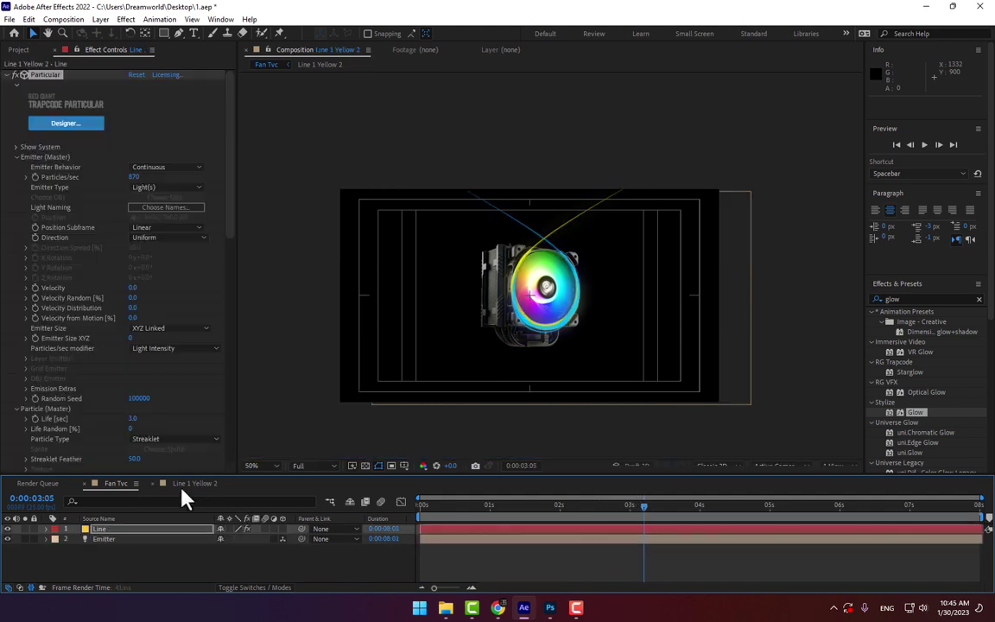
pyautogui.scroll(-5, 186, 367)
pyautogui.scroll(-7, 205, 385)
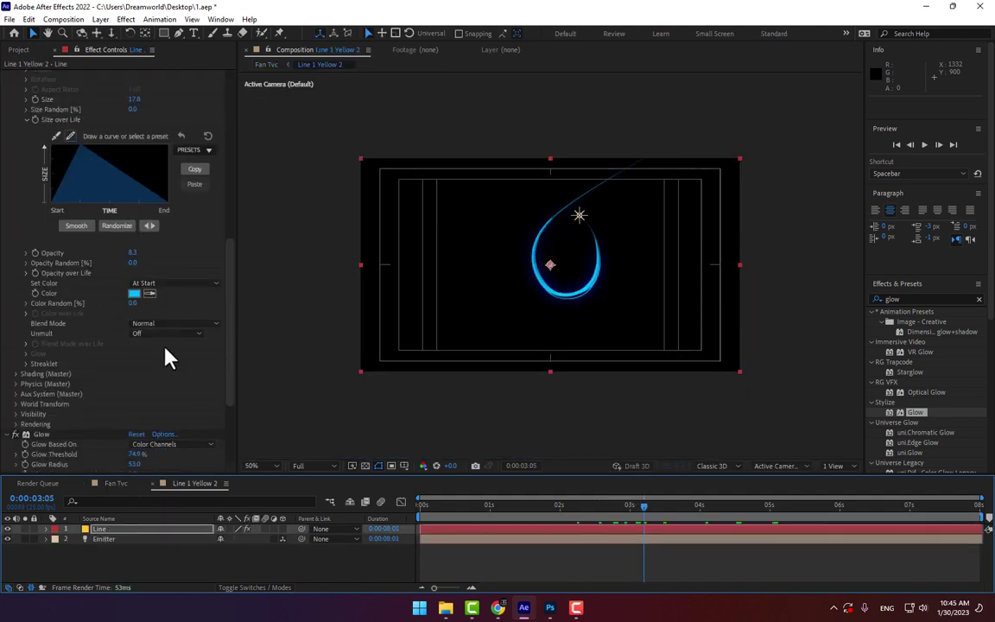
pyautogui.click(134, 293)
pyautogui.click(829, 476)
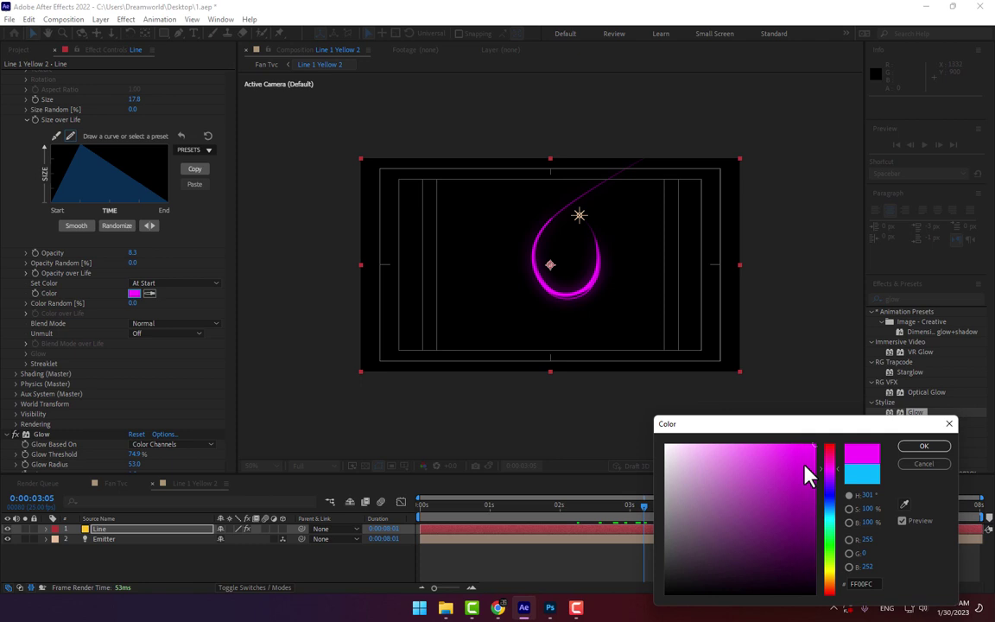
pyautogui.click(920, 448)
pyautogui.click(116, 483)
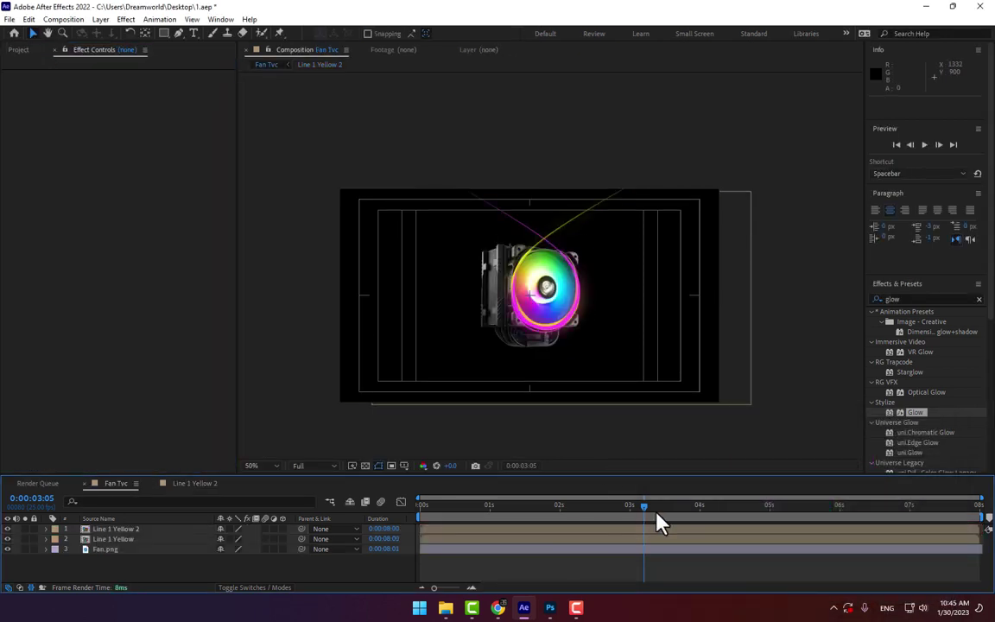
pyautogui.click(736, 506)
pyautogui.moveTo(748, 510)
pyautogui.mouseDown()
pyautogui.moveTo(860, 510)
pyautogui.moveTo(555, 533)
pyautogui.moveTo(763, 521)
pyautogui.moveTo(656, 538)
pyautogui.mouseUp()
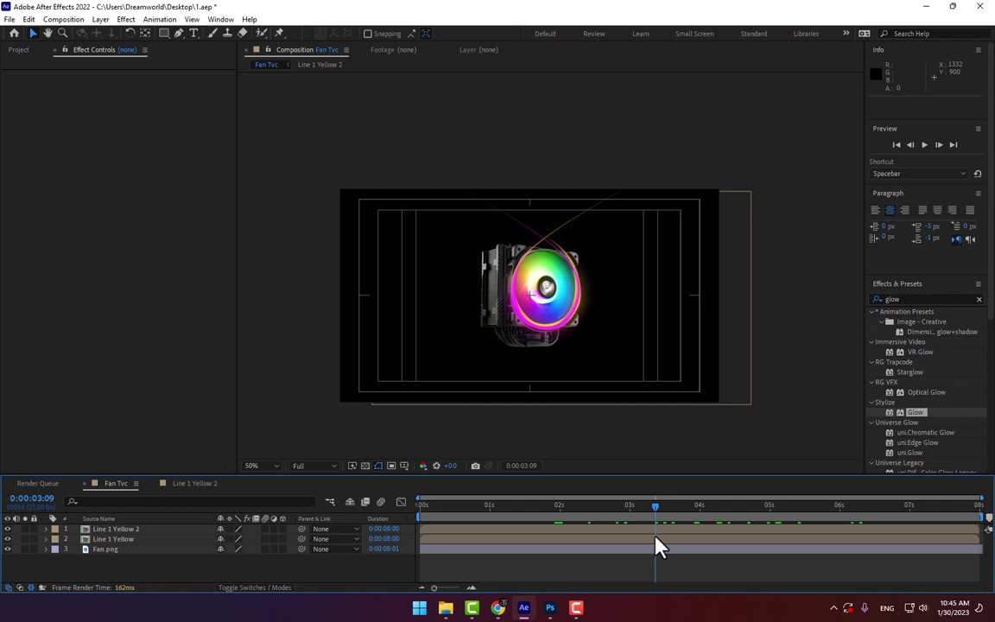
pyautogui.moveTo(656, 546)
pyautogui.mouseDown()
pyautogui.moveTo(750, 537)
pyautogui.moveTo(699, 553)
pyautogui.mouseUp()
# Set the Line 1 Yellow 2 particle colour to green and return to Fan Tvc.
pyautogui.doubleClick(117, 528)
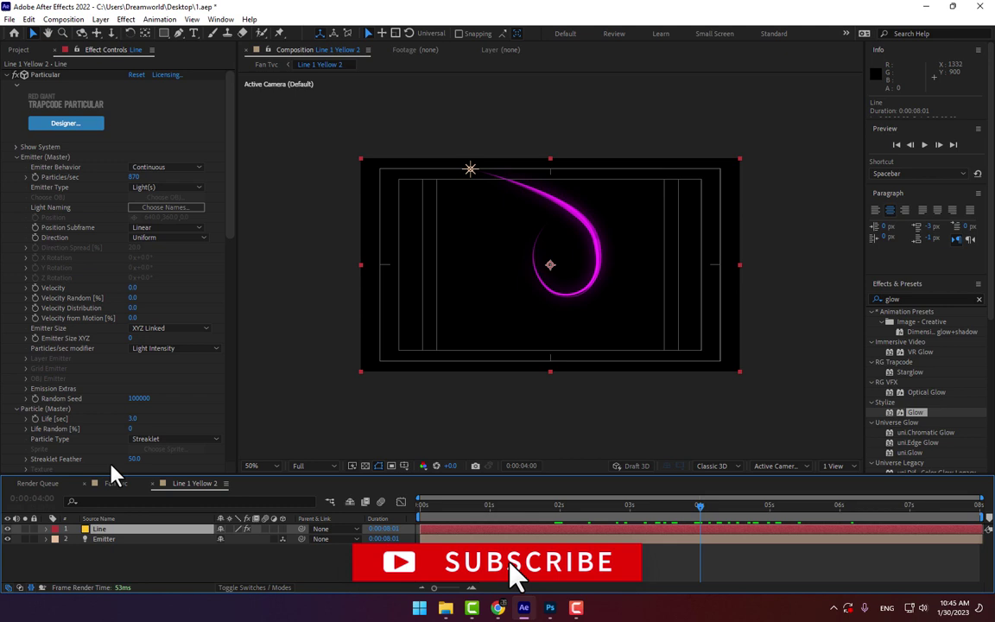
pyautogui.scroll(-1, 186, 318)
pyautogui.scroll(-8, 199, 338)
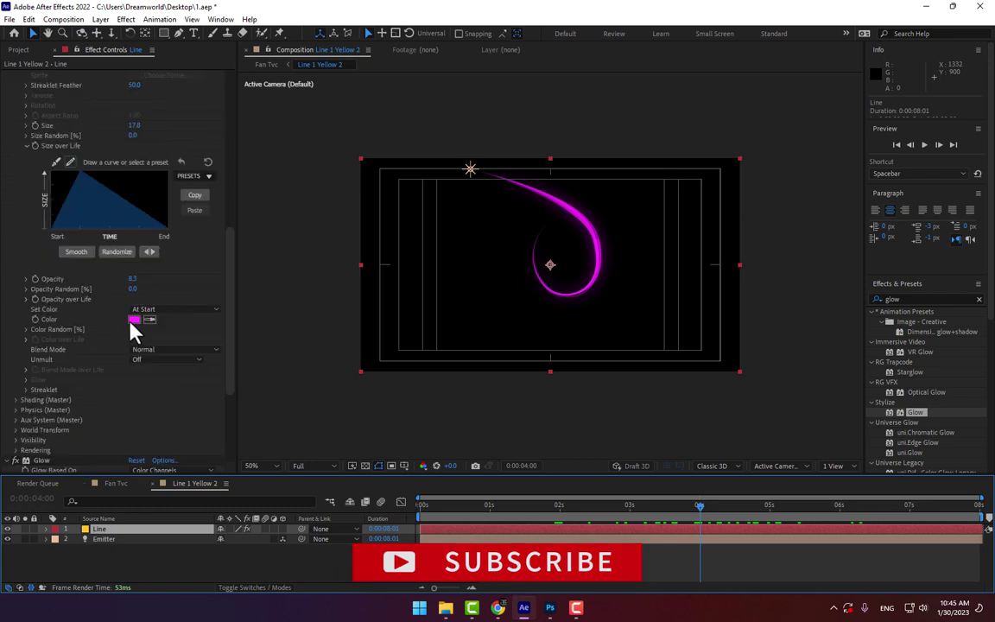
pyautogui.click(134, 320)
pyautogui.click(834, 519)
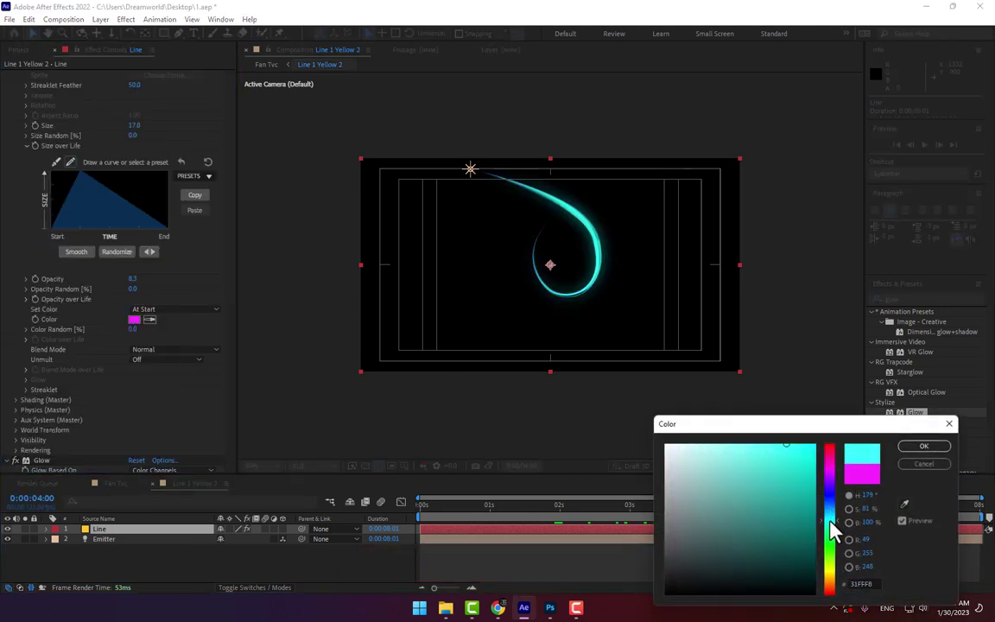
pyautogui.moveTo(833, 520); pyautogui.dragTo(833, 528)
pyautogui.click(921, 446)
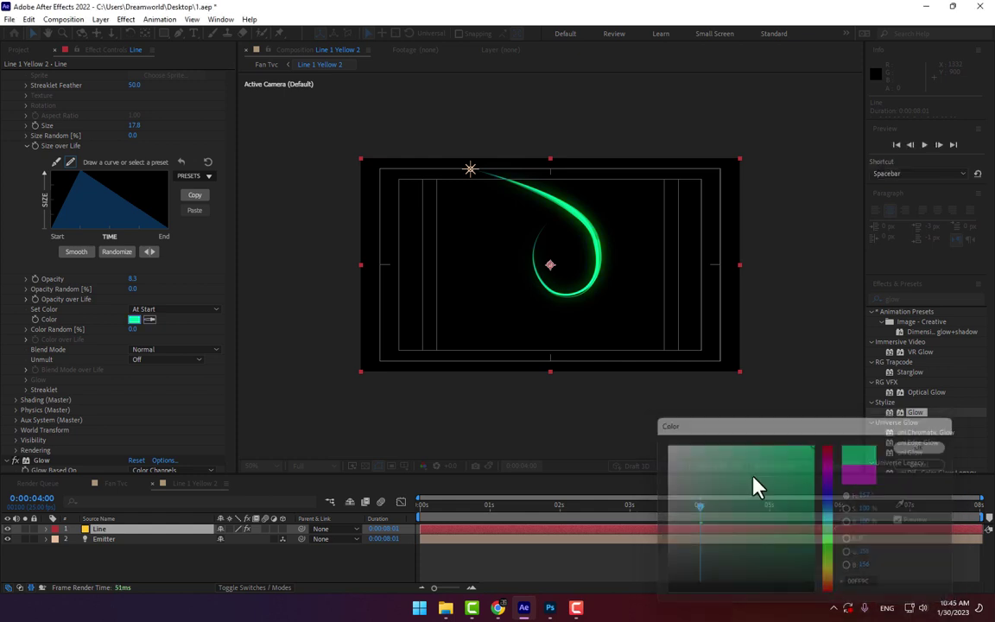
pyautogui.click(113, 484)
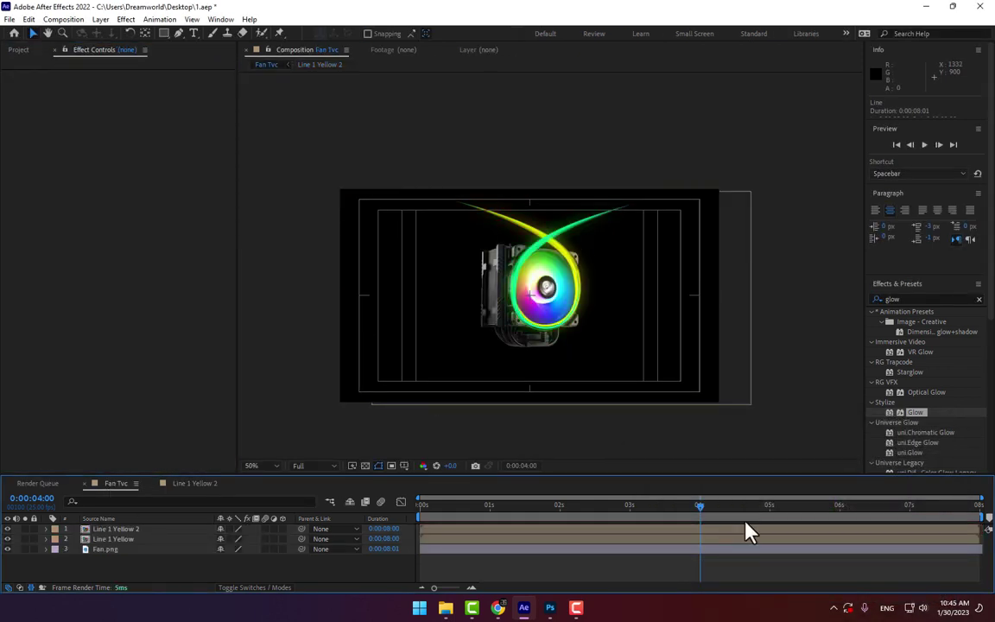
# Pre-compose the Line 1 Yellow and Line 1 Yellow 2 layers into a Lines precomp.
pyautogui.click(108, 530)
pyautogui.keyDown('shift'); pyautogui.click(113, 539); pyautogui.keyUp('shift')
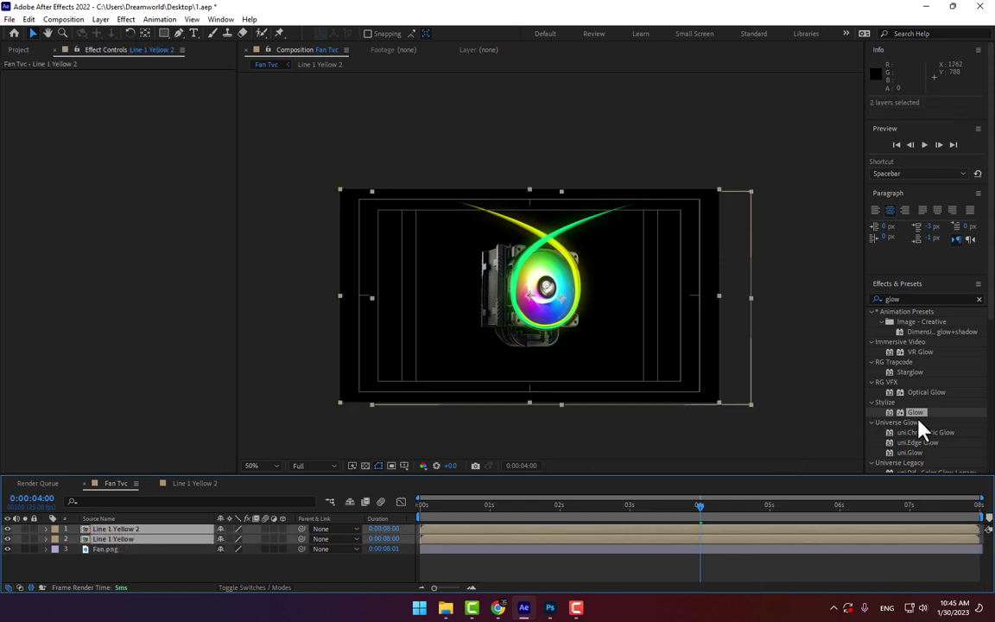
pyautogui.rightClick(119, 539)
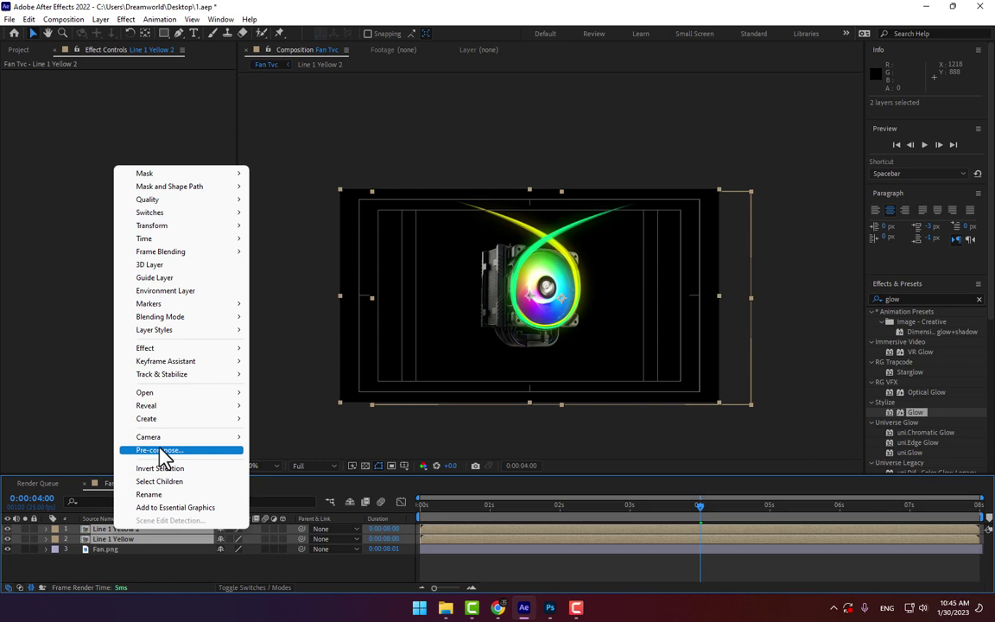
pyautogui.click(131, 447)
pyautogui.doubleClick(721, 342)
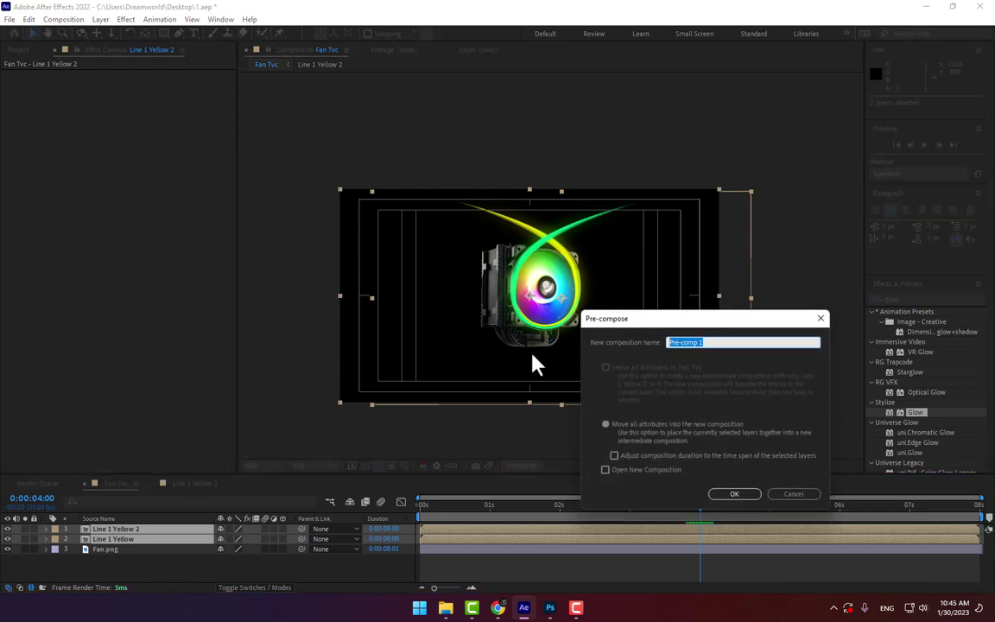
pyautogui.write('Label')
pyautogui.press('Return')
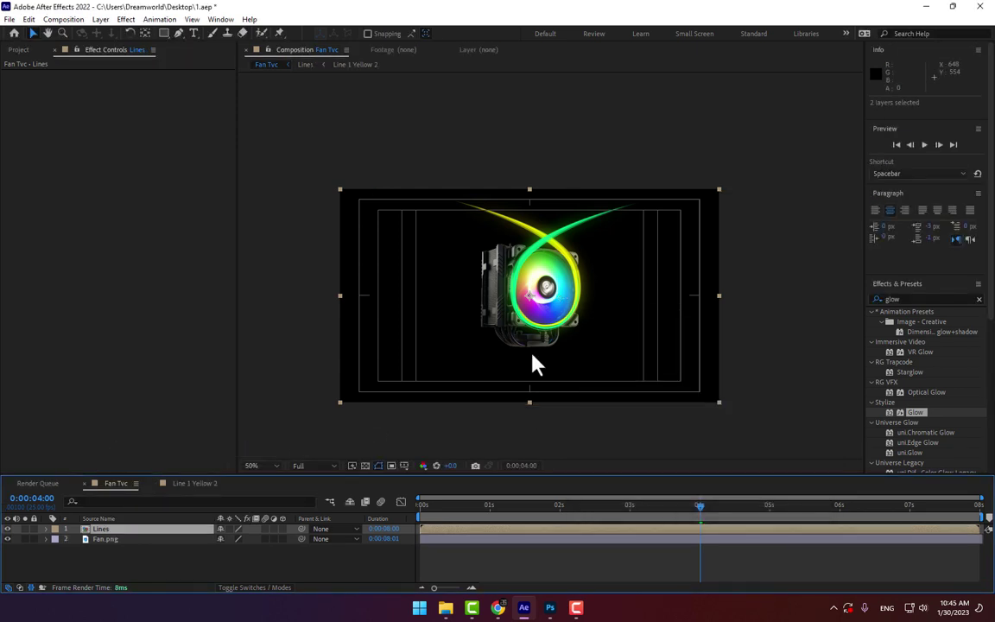
# Apply Glow to the Lines precomp with threshold 86.5% and radius 62.
pyautogui.moveTo(916, 414); pyautogui.dragTo(558, 418)
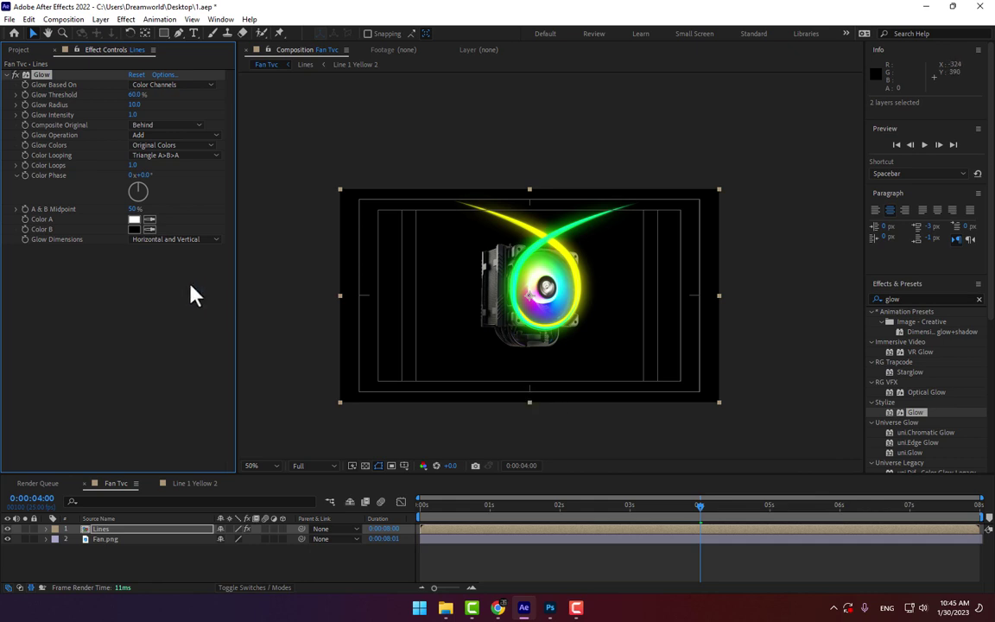
pyautogui.moveTo(135, 94); pyautogui.dragTo(164, 94)
pyautogui.click(158, 559)
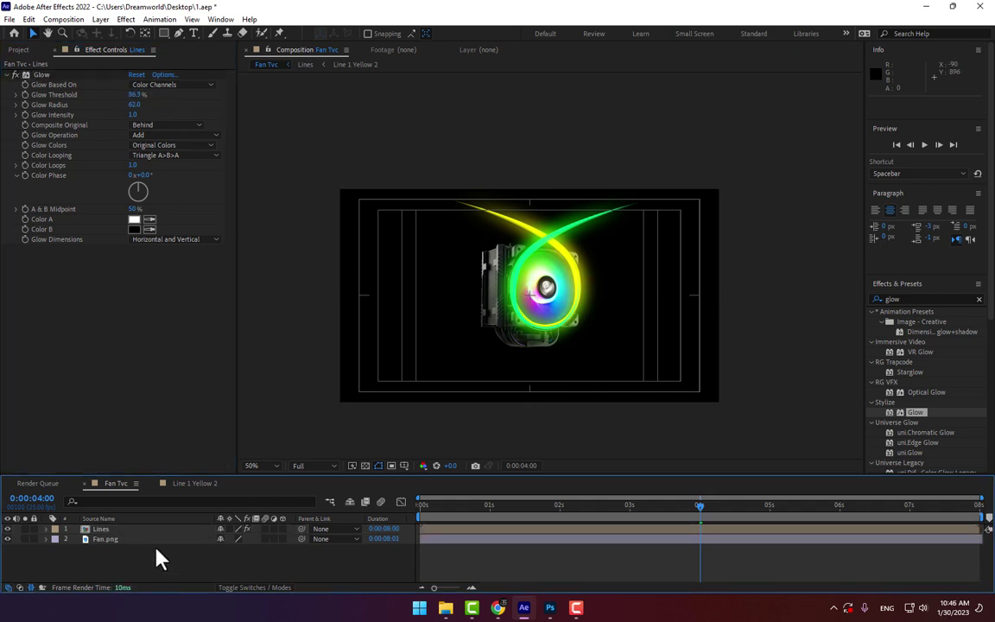
pyautogui.click(193, 483)
# Shrink the Line layer's Particular particle size and drop opacity to about 6.
pyautogui.click(101, 528)
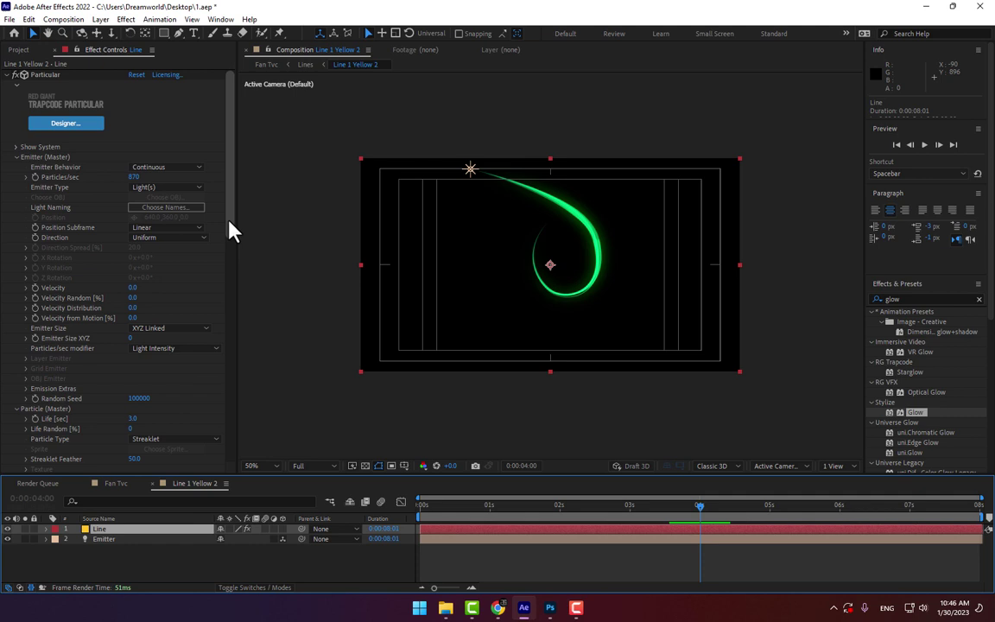
pyautogui.scroll(-6, 233, 231)
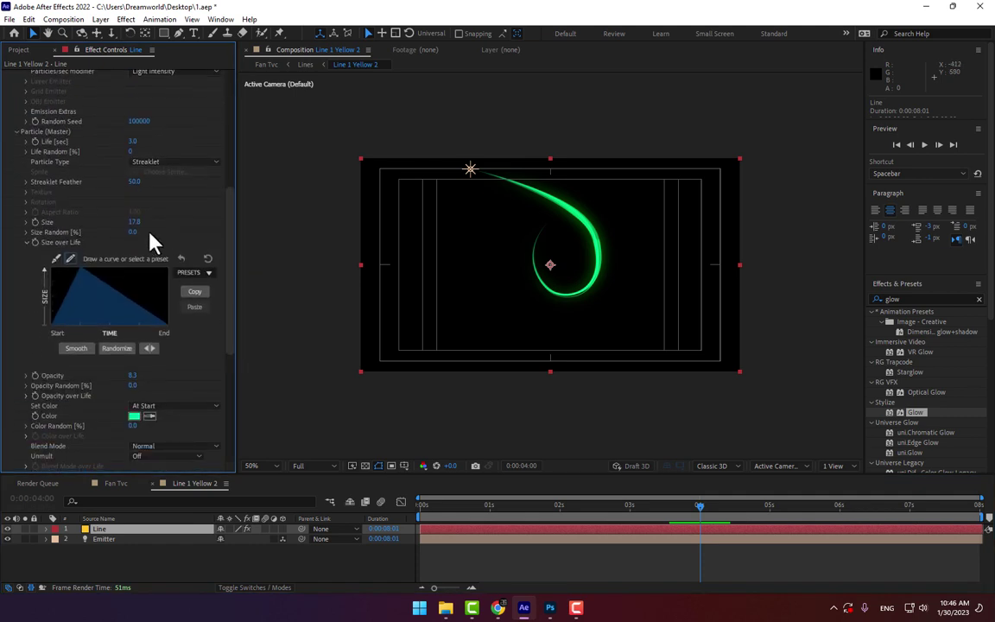
pyautogui.moveTo(136, 225)
pyautogui.mouseDown()
pyautogui.moveTo(142, 209)
pyautogui.moveTo(147, 250)
pyautogui.mouseUp()
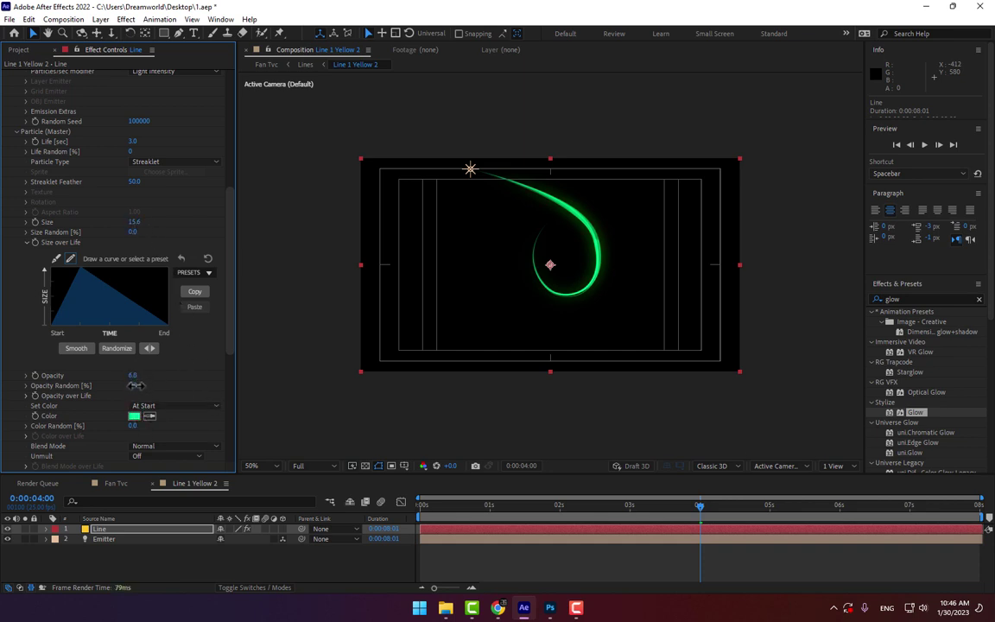
pyautogui.moveTo(136, 386); pyautogui.dragTo(138, 390)
pyautogui.click(116, 485)
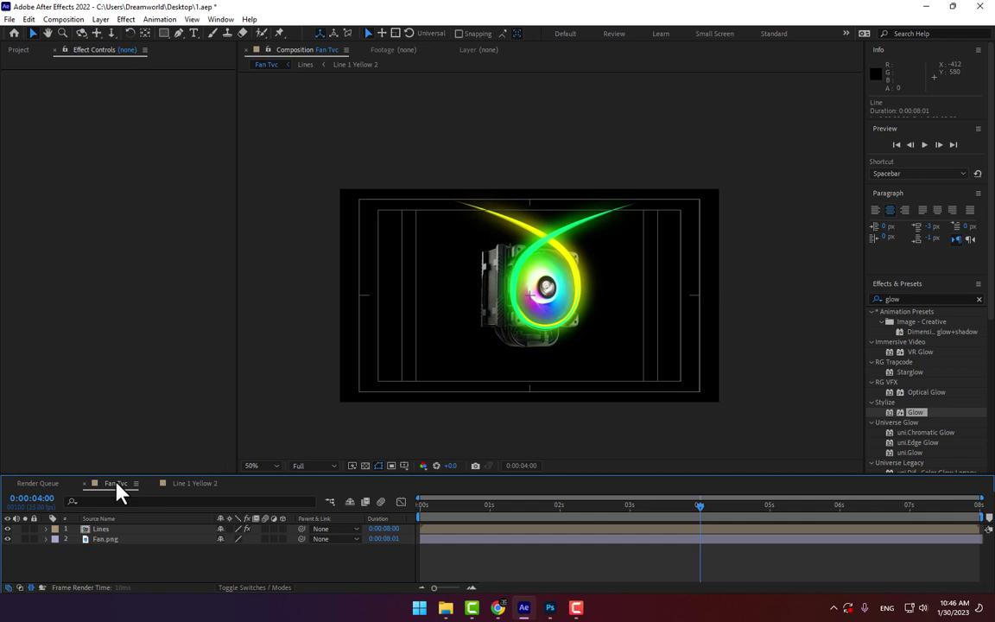
# Inside the Line 1 Yellow precomp, lower particle opacity to 5.6 and size to 15.5.
pyautogui.doubleClick(109, 529)
pyautogui.doubleClick(110, 533)
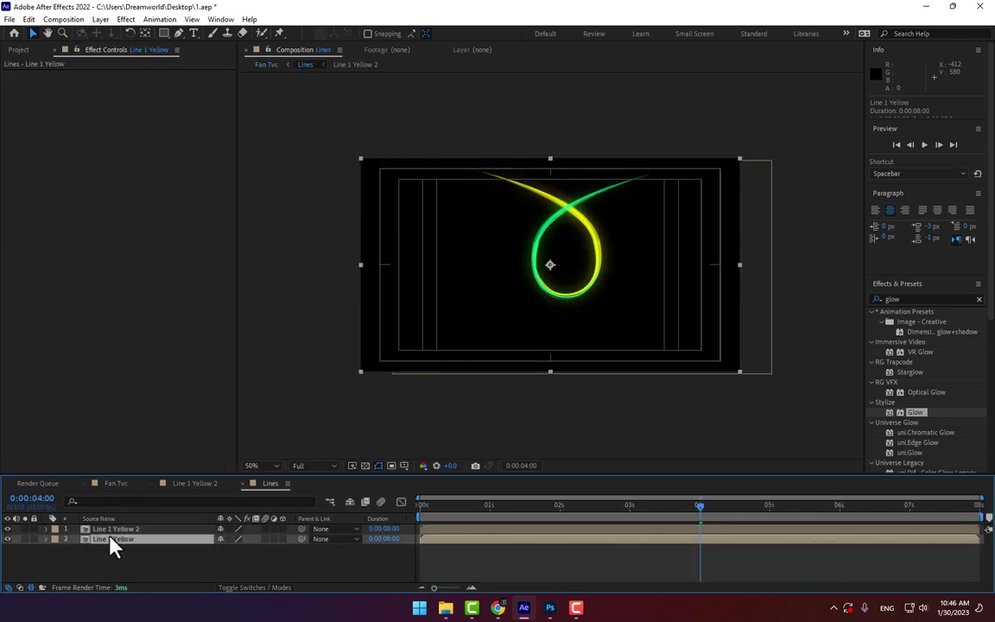
pyautogui.click(112, 528)
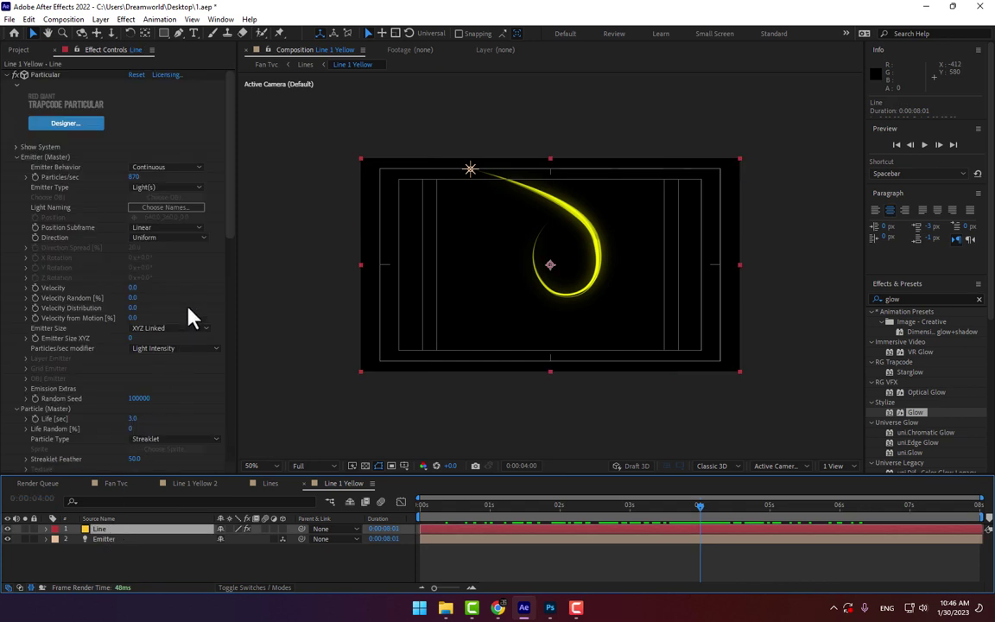
pyautogui.scroll(-10, 195, 306)
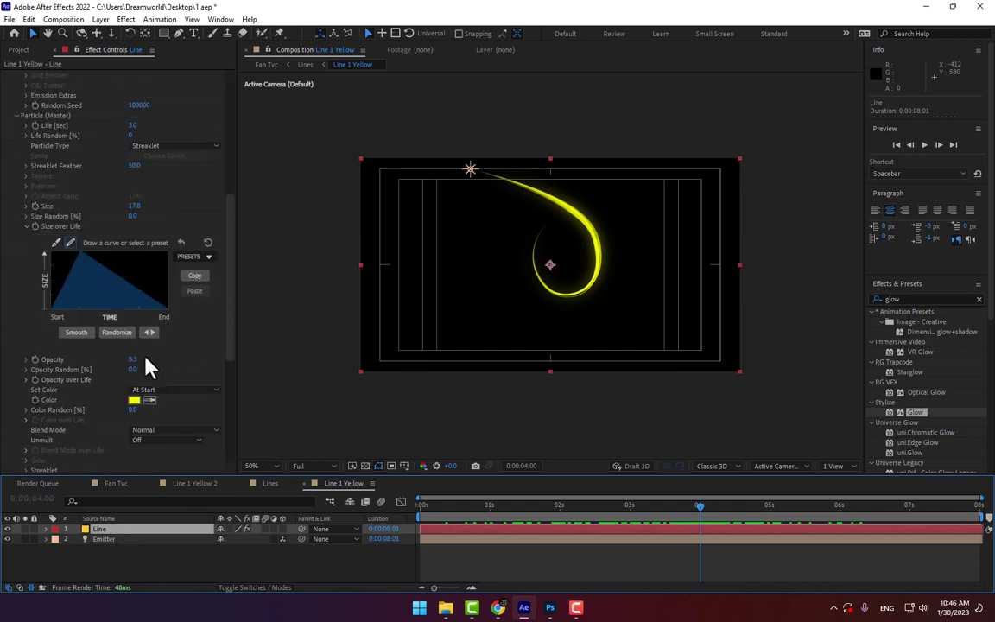
pyautogui.moveTo(134, 360)
pyautogui.mouseDown()
pyautogui.moveTo(143, 390)
pyautogui.moveTo(142, 379)
pyautogui.mouseUp()
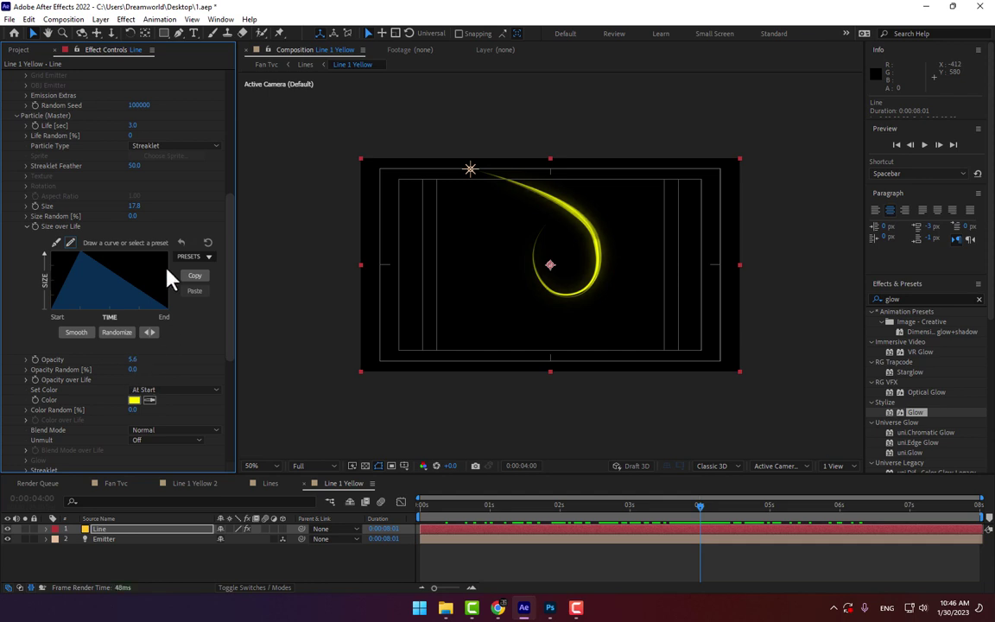
pyautogui.moveTo(139, 207); pyautogui.dragTo(142, 224)
# In Fan Tvc, set a Scale keyframe of 0% on Fan.png at frame 0.
pyautogui.click(116, 482)
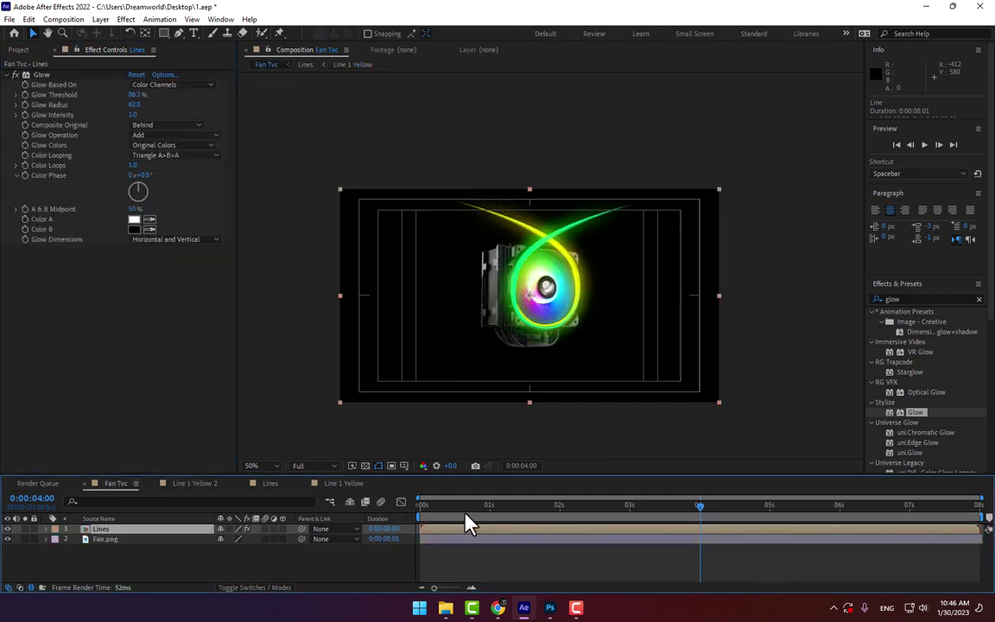
pyautogui.moveTo(466, 507); pyautogui.dragTo(402, 535)
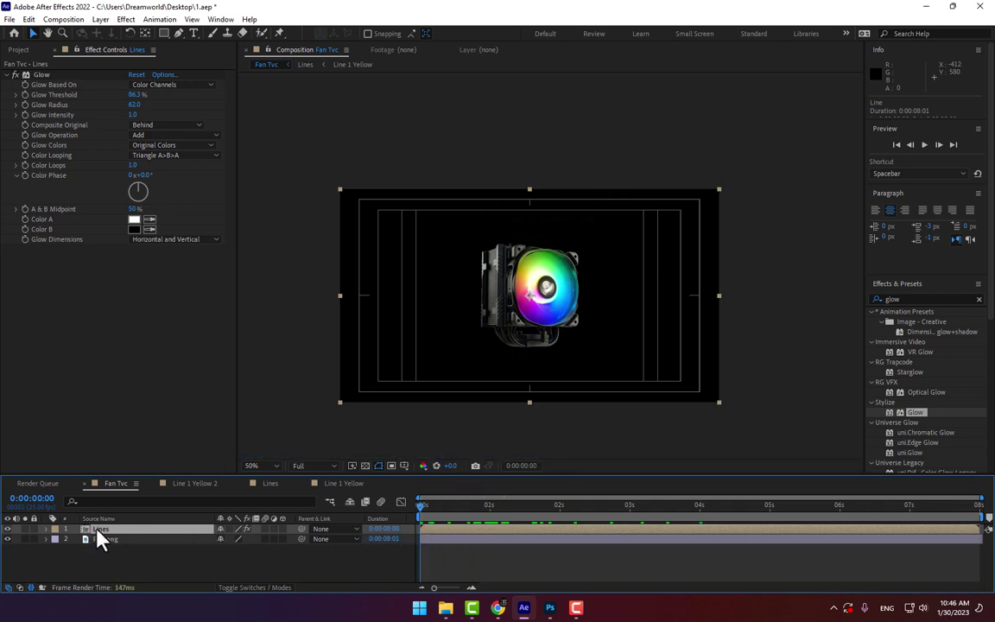
pyautogui.press('s')
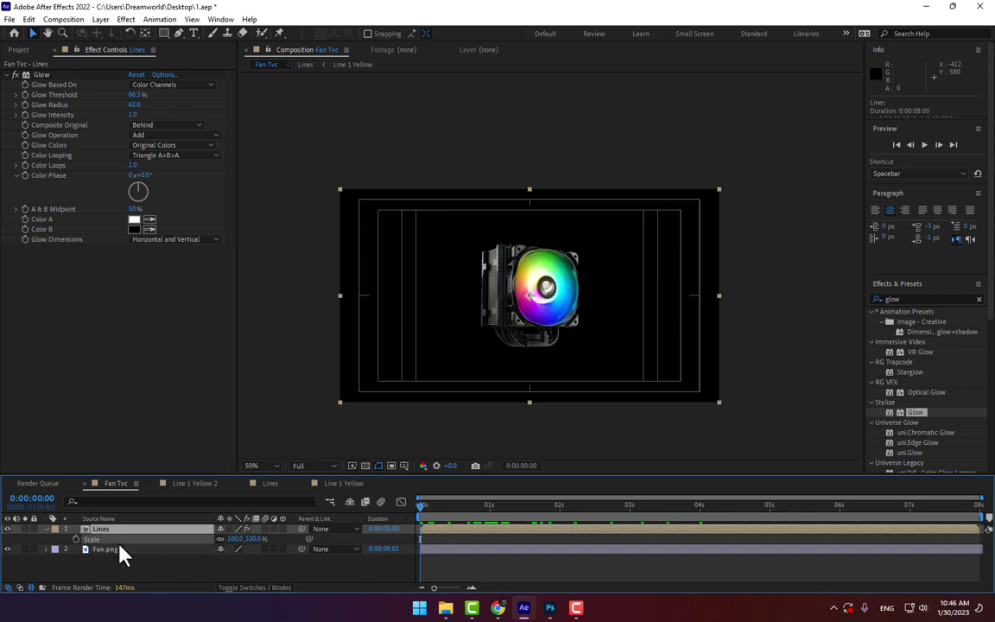
pyautogui.click(119, 549)
pyautogui.press('s')
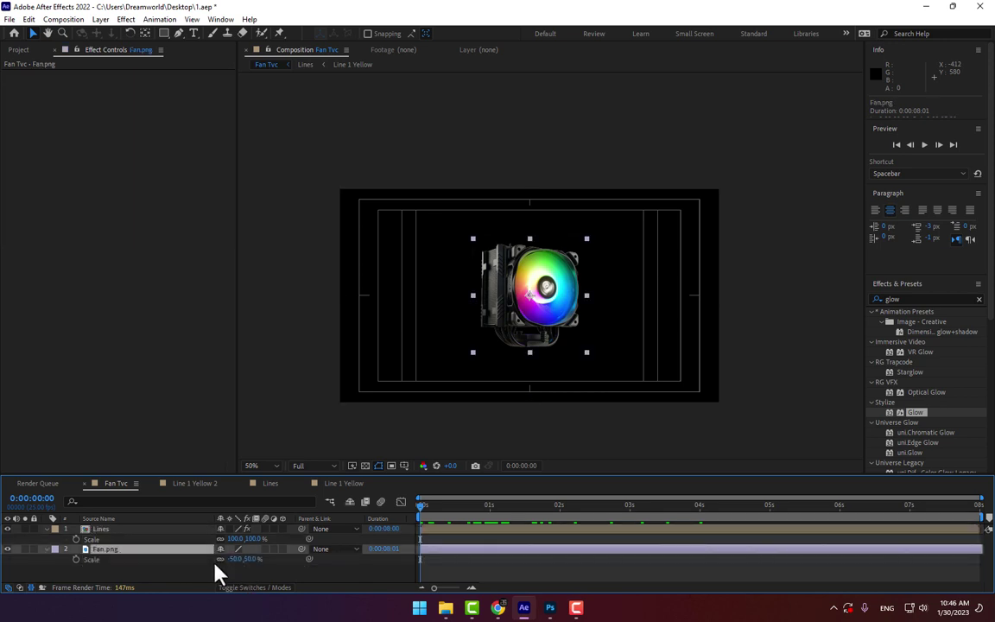
pyautogui.click(76, 560)
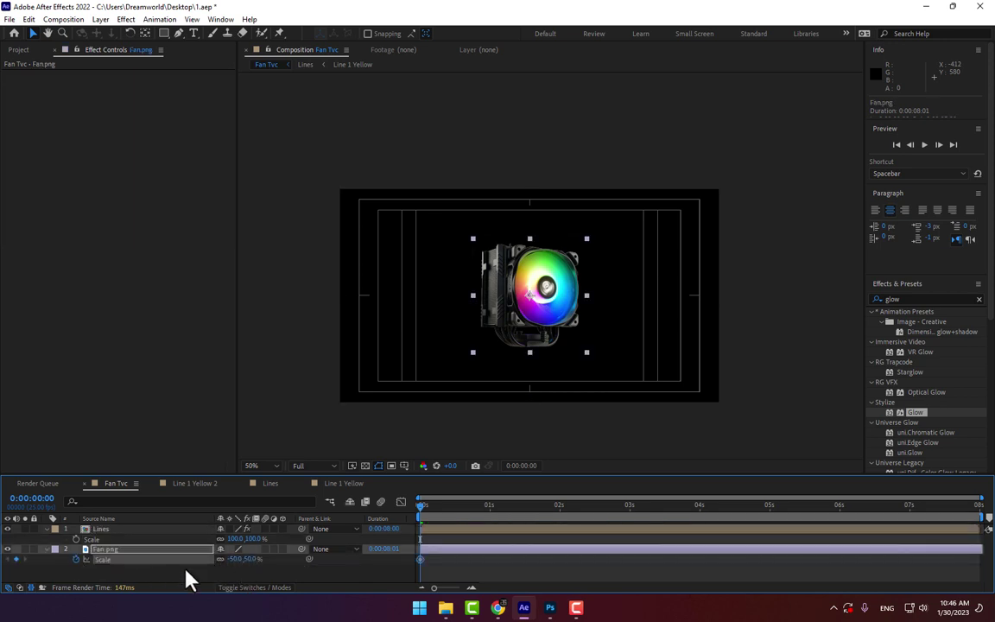
pyautogui.click(237, 560)
pyautogui.write('0')
pyautogui.press('Return')
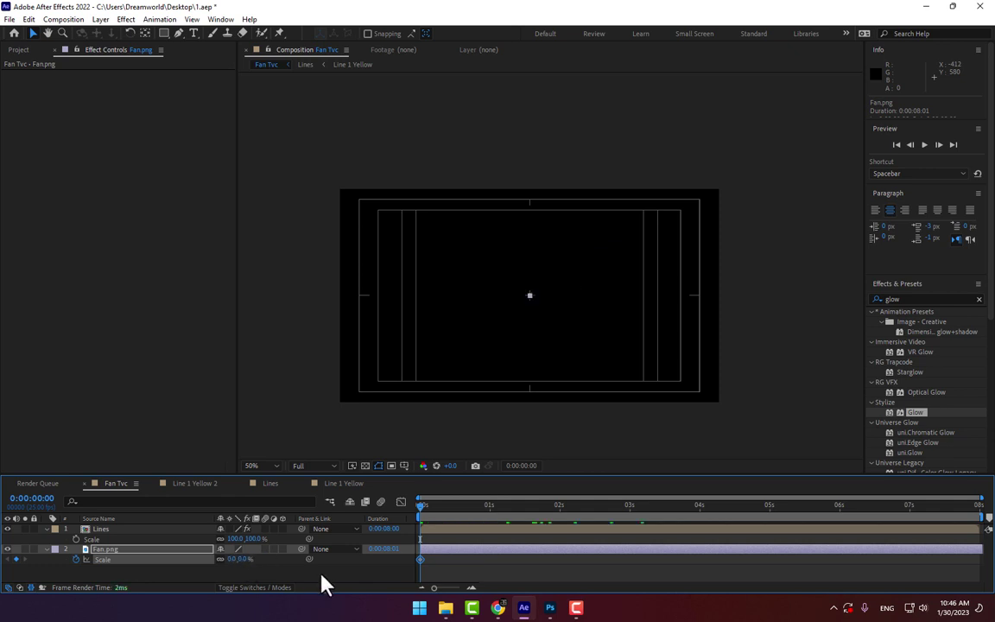
# A few frames later, key the fan's scale to -50, 50%.
pyautogui.press('space')
pyautogui.click(246, 559)
pyautogui.write('50')
pyautogui.press('Return')
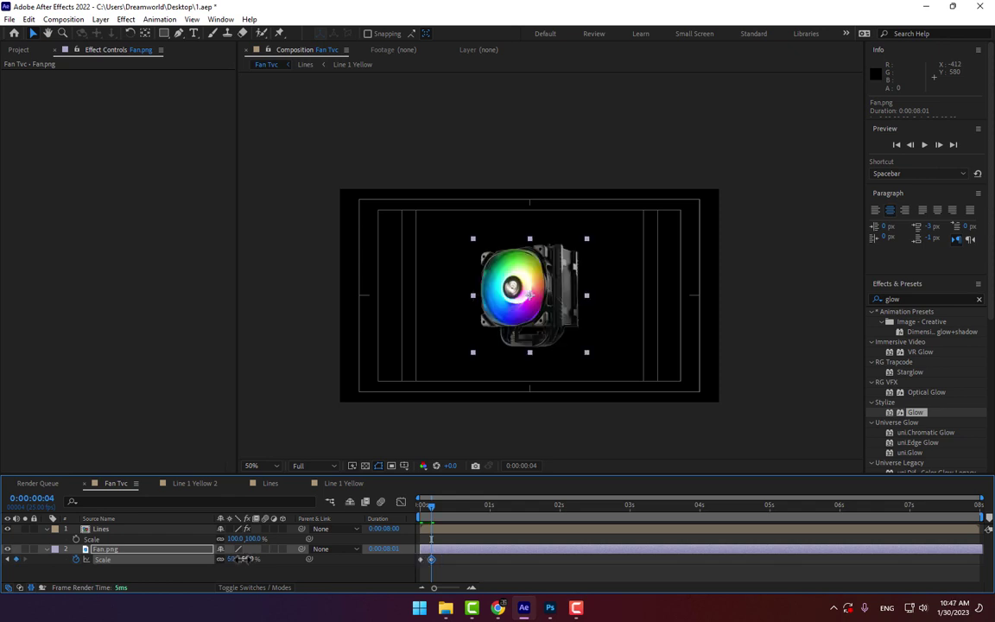
pyautogui.click(247, 559)
pyautogui.write('-50')
pyautogui.press('Return')
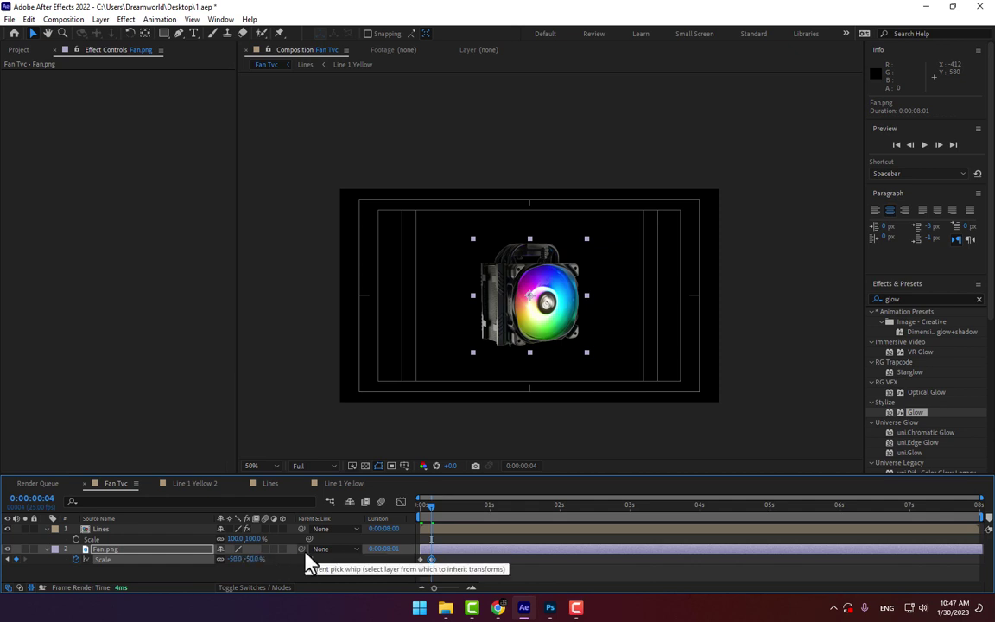
# Add bounce keyframes at 45% then back to 50%, and scrub to check the pop-in.
pyautogui.press('space')
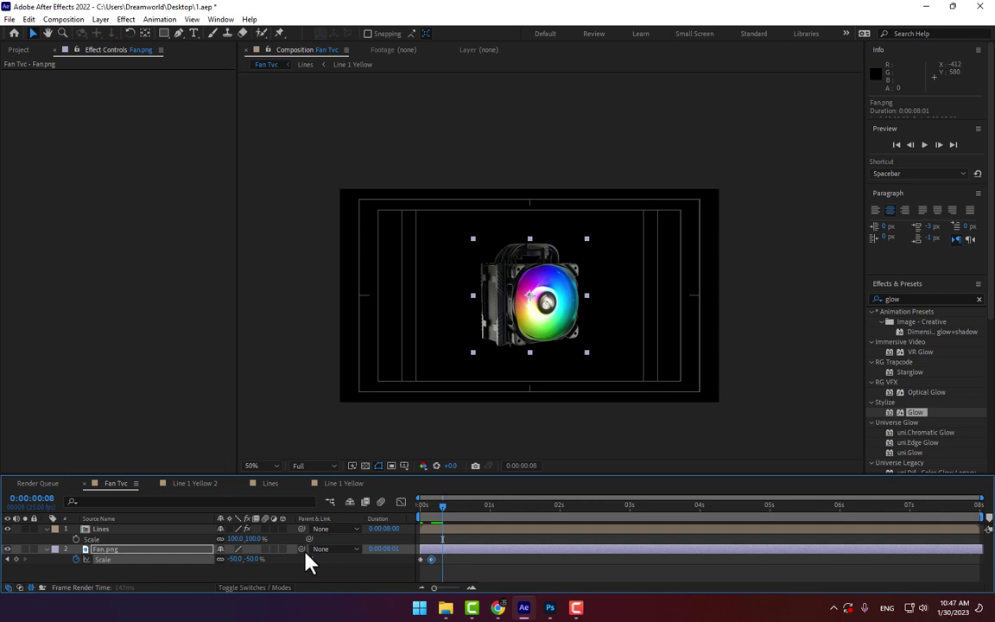
pyautogui.click(259, 559)
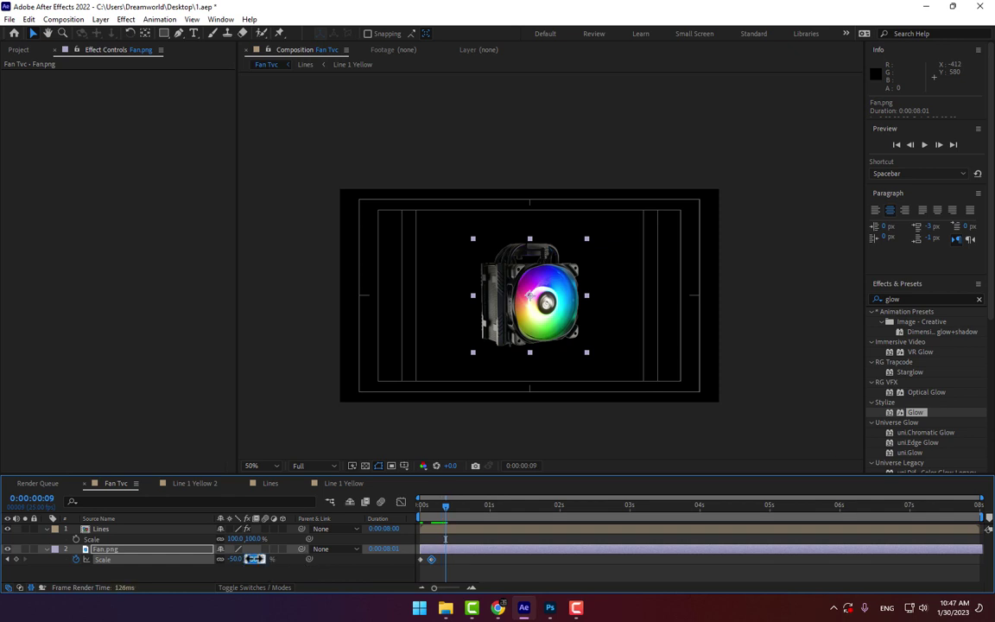
pyautogui.write('-45')
pyautogui.press('Return')
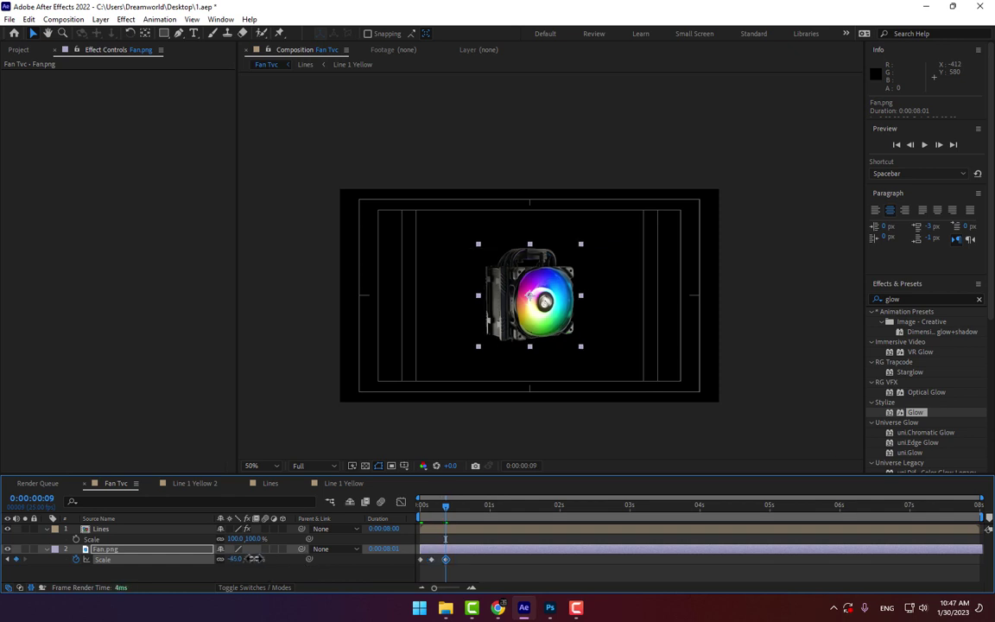
pyautogui.click(254, 559)
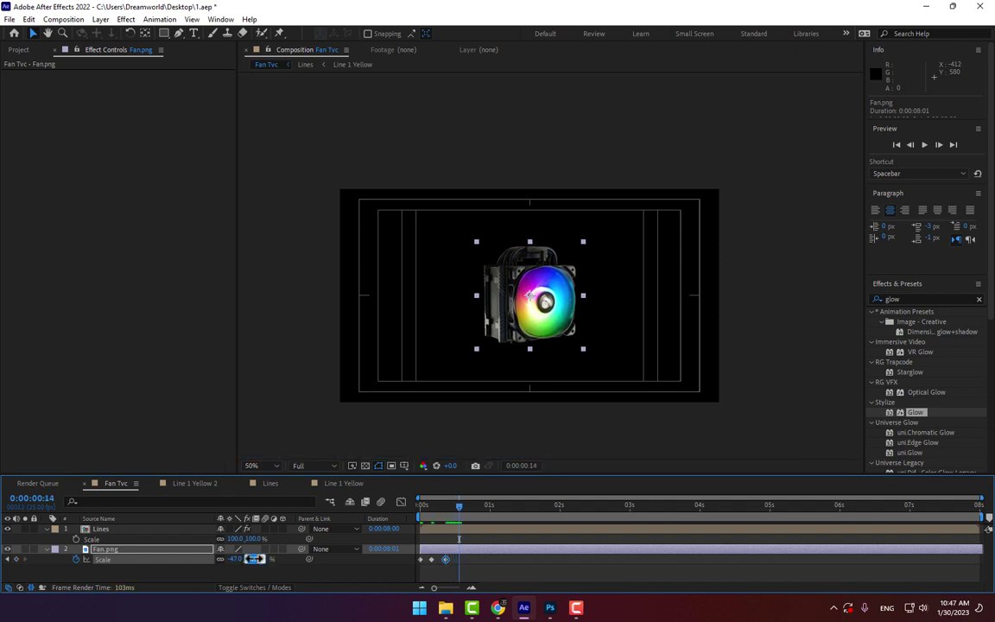
pyautogui.write('50')
pyautogui.press('Return')
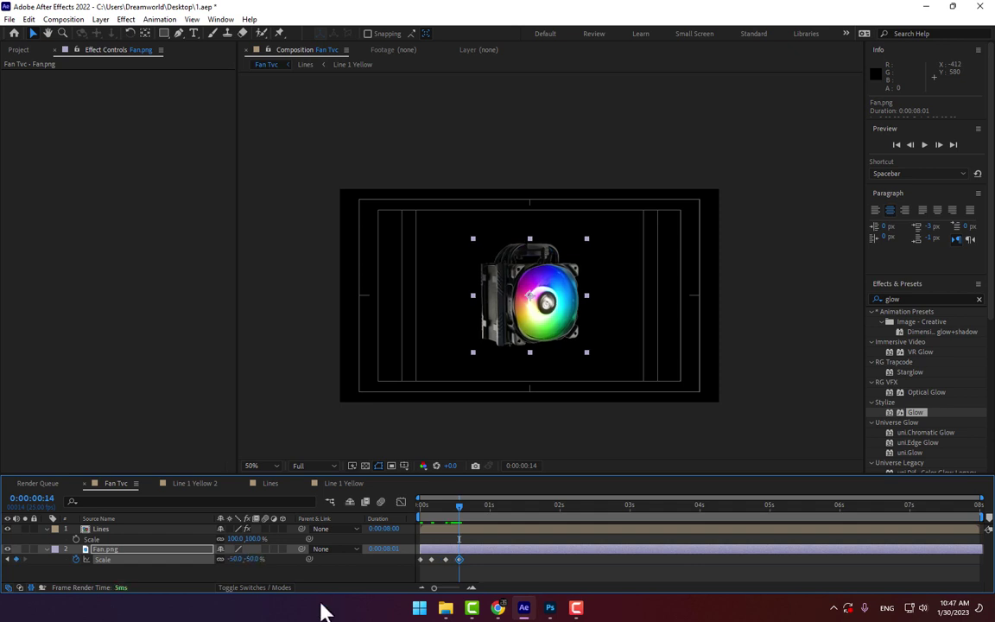
pyautogui.click(509, 561)
pyautogui.moveTo(492, 509); pyautogui.dragTo(604, 517)
# Pre-compose the Fan.png layer into a new Fan.png Comp 1.
pyautogui.click(91, 550)
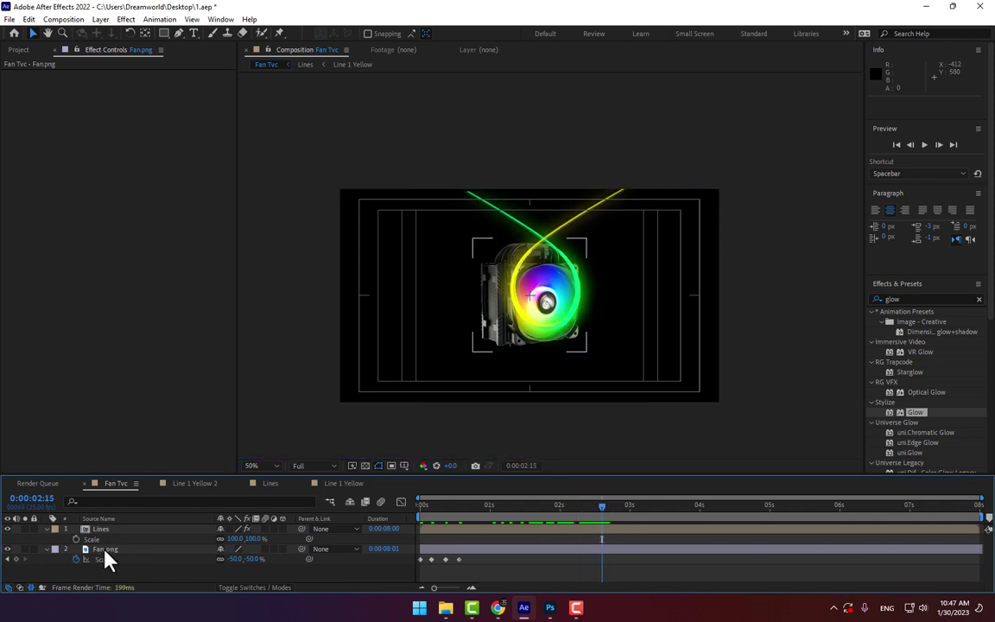
pyautogui.rightClick(104, 551)
pyautogui.click(160, 470)
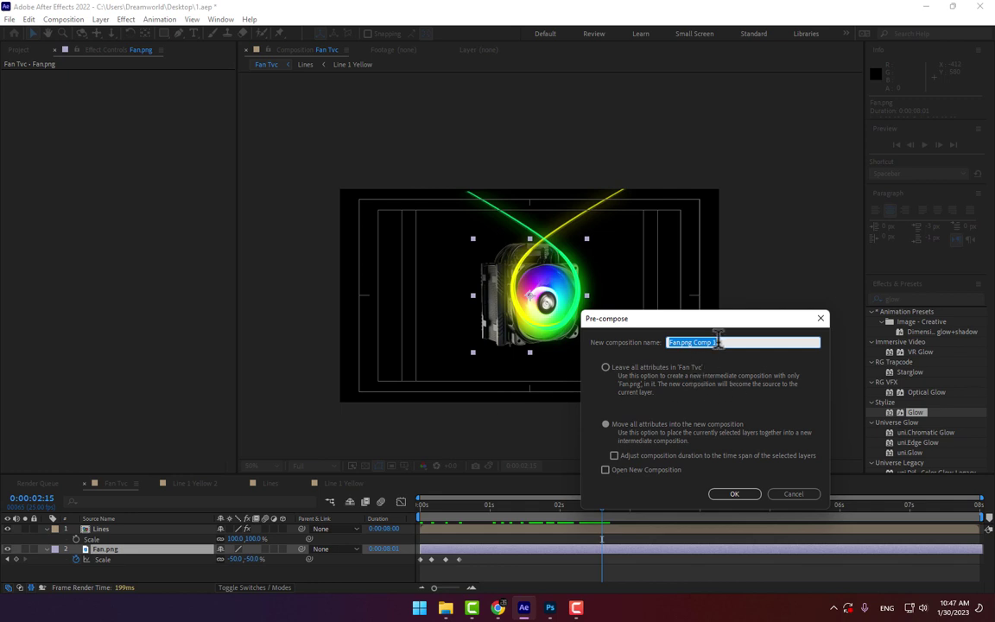
pyautogui.click(726, 494)
# Flip Fan.png Comp 1 vertically and return to the first frame.
pyautogui.rightClick(521, 361)
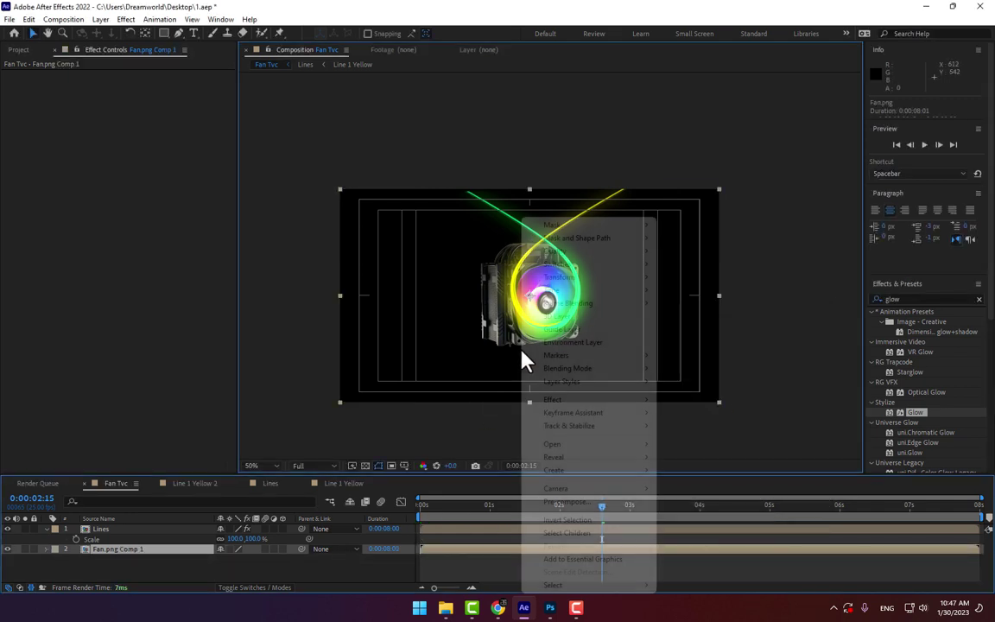
pyautogui.moveTo(595, 277)
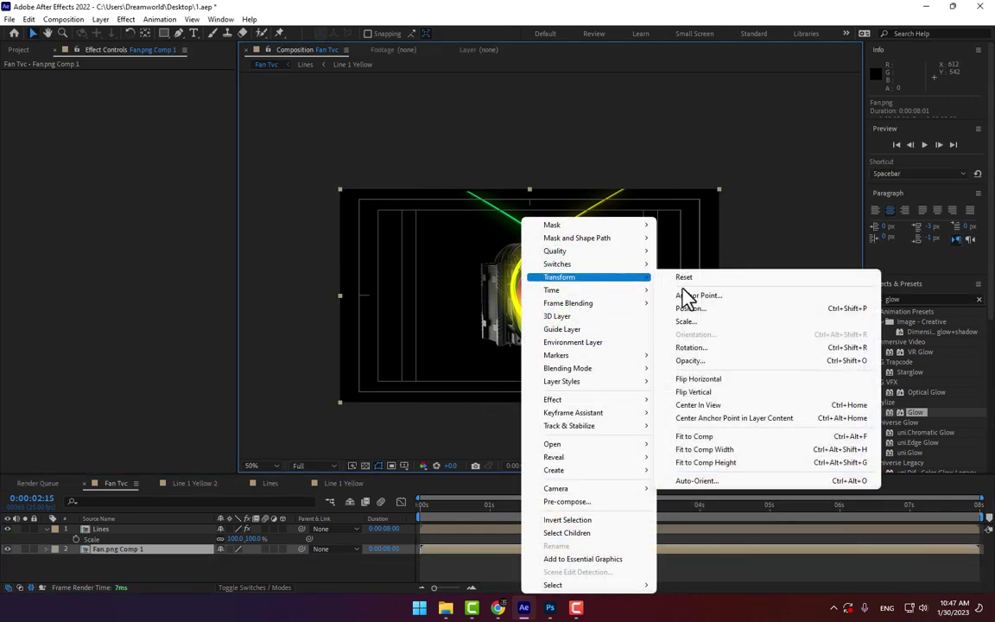
pyautogui.click(714, 395)
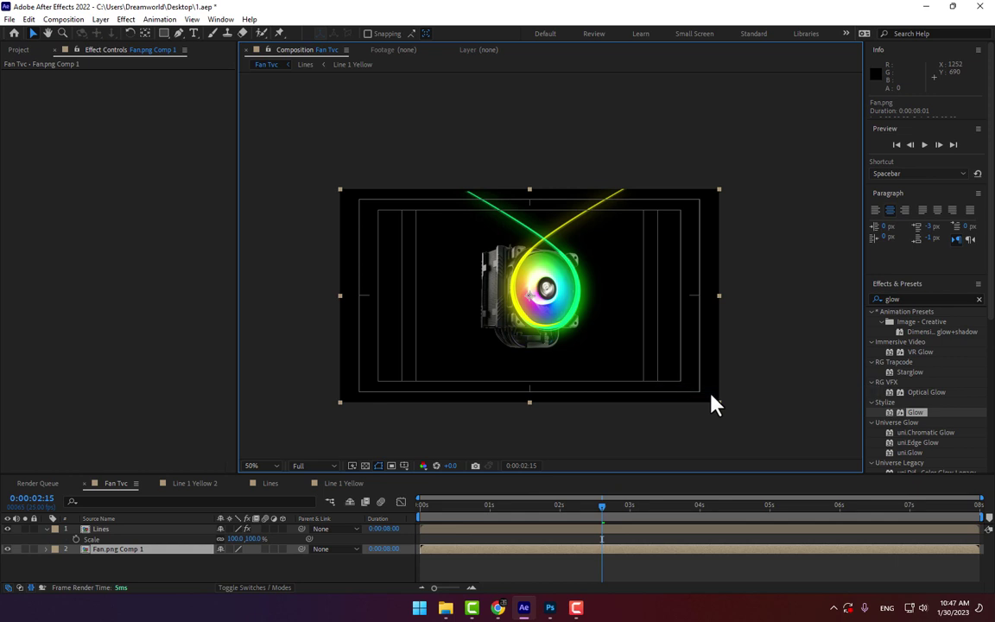
pyautogui.click(422, 510)
pyautogui.moveTo(421, 515); pyautogui.dragTo(395, 517)
# Select all layers, fit the viewer up to 100%, widen it, and play the preview.
pyautogui.click(328, 531)
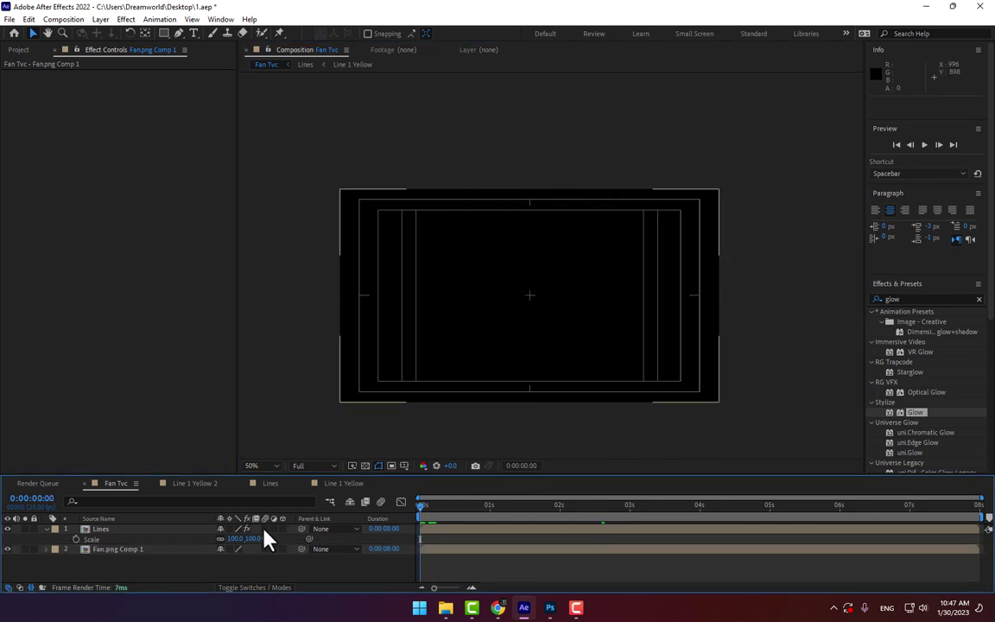
pyautogui.hotkey('ctrl', 'a')
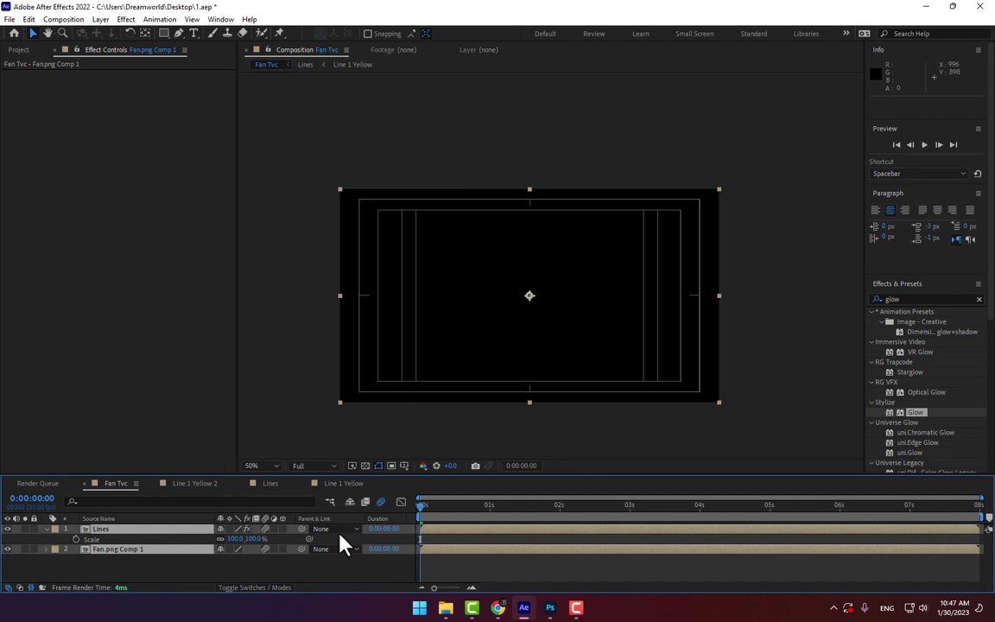
pyautogui.click(257, 466)
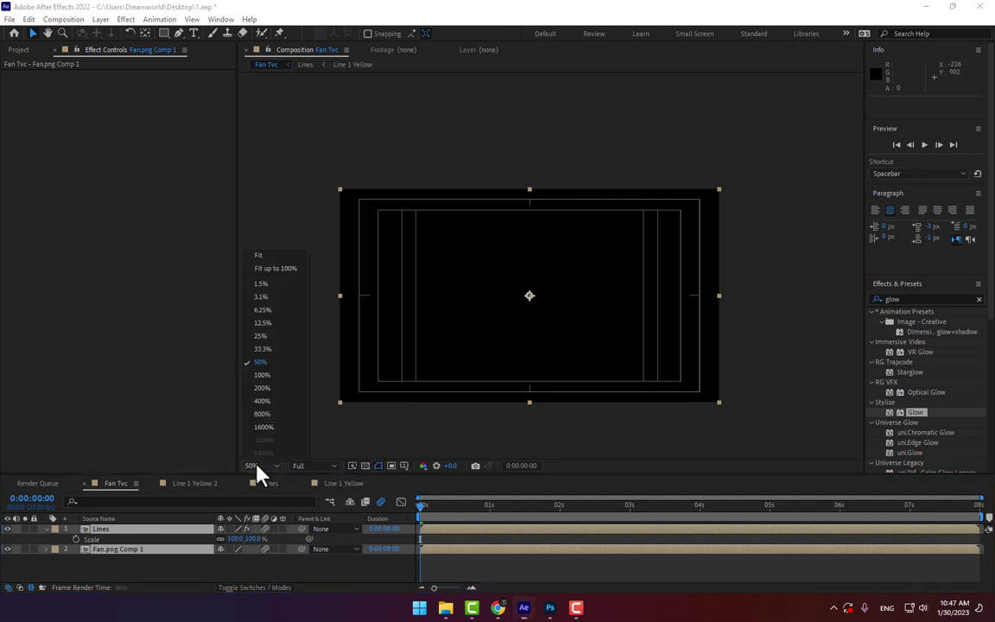
pyautogui.click(252, 270)
pyautogui.moveTo(240, 217); pyautogui.dragTo(133, 231)
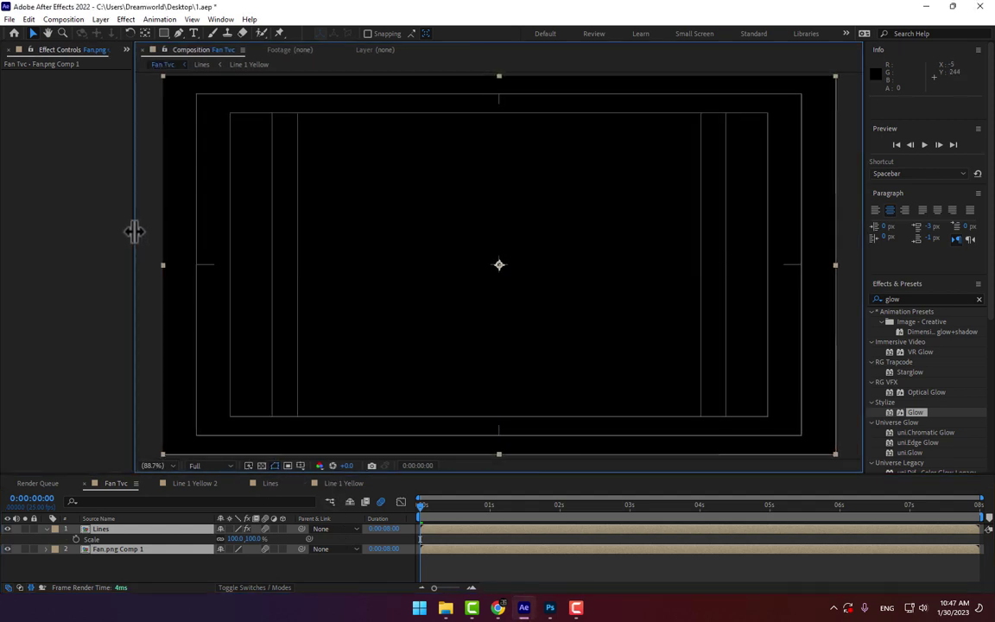
pyautogui.click(924, 144)
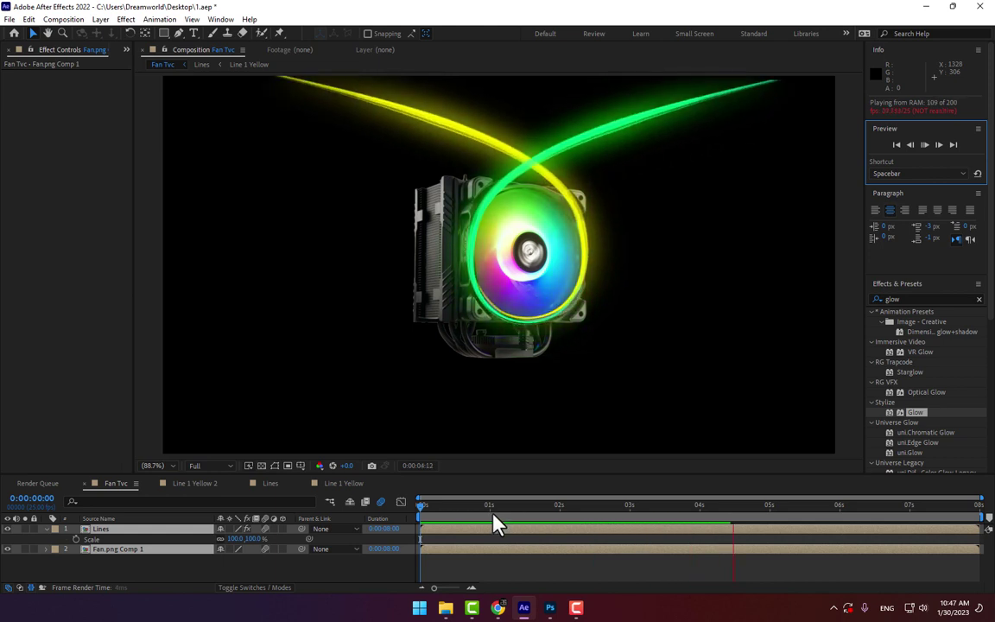